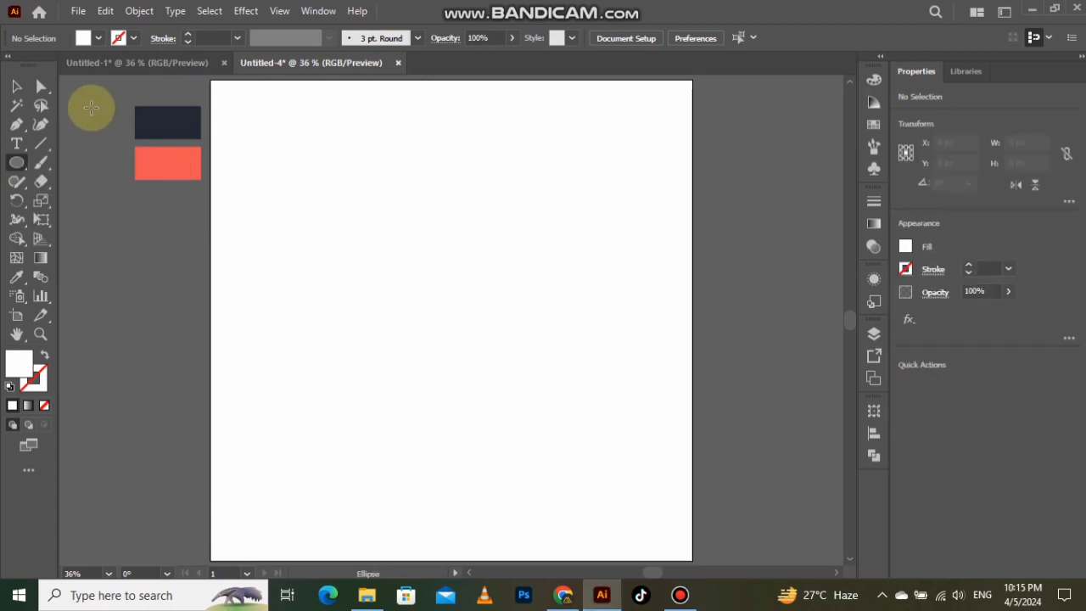
Draw a black circle about 530 px wide and swap its fill and stroke so that only the outline is coloured.
{"action": "left_click", "coordinate": [98, 38]}
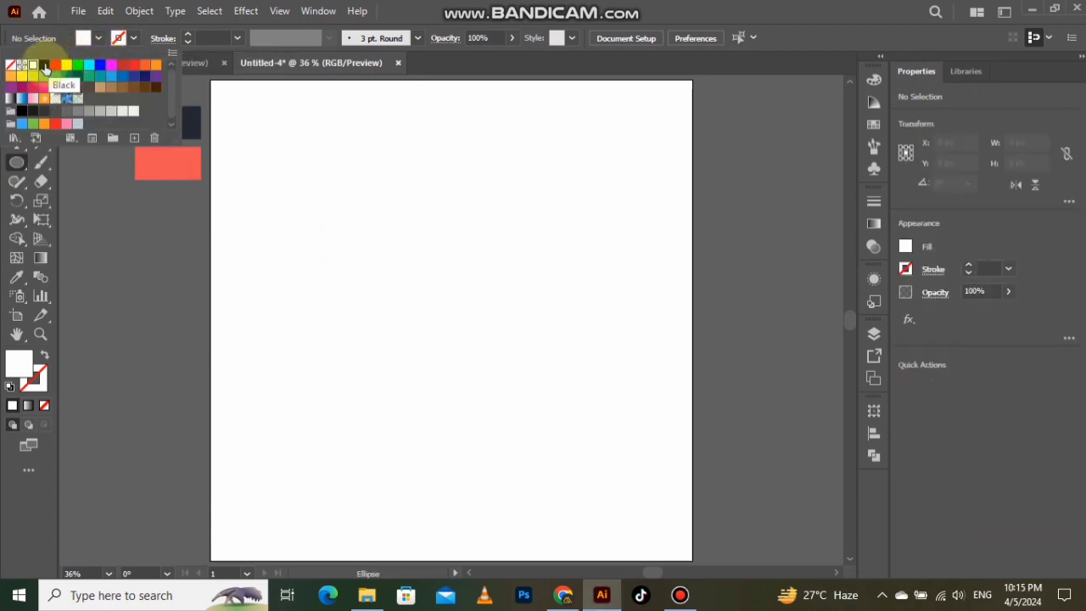
{"action": "left_click", "coordinate": [45, 65]}
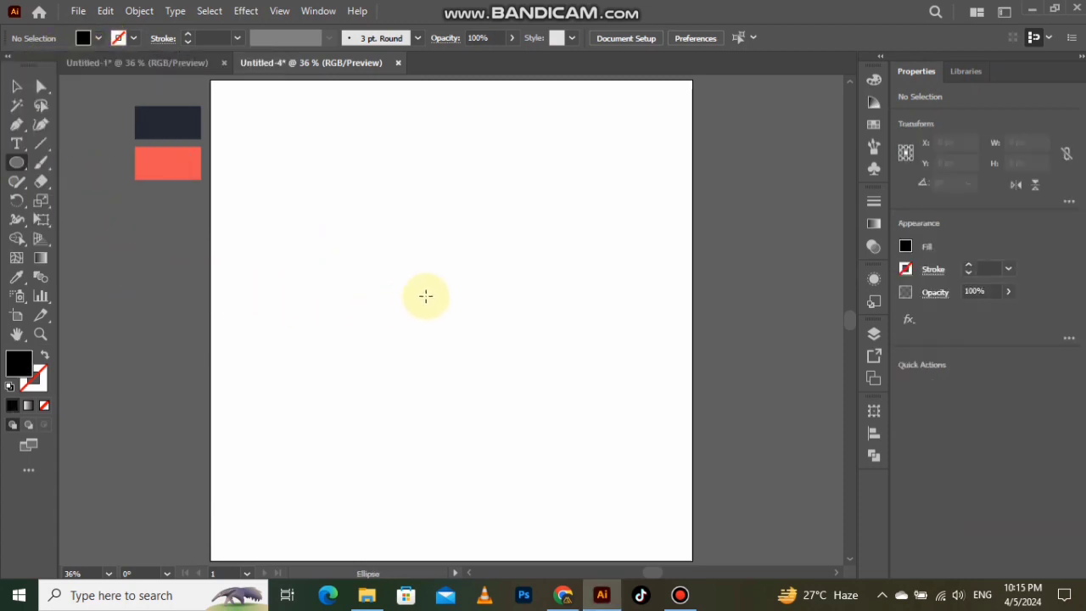
{"action": "left_click_drag", "start_coordinate": [441, 288], "coordinate": [510, 403]}
{"action": "left_click", "coordinate": [17, 86]}
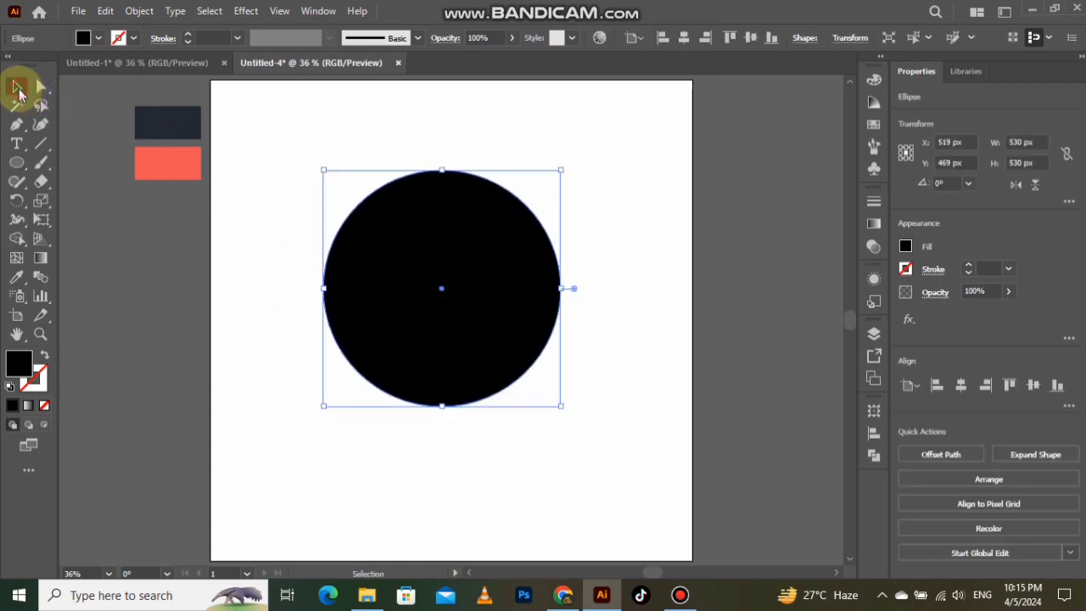
{"action": "left_click", "coordinate": [46, 356]}
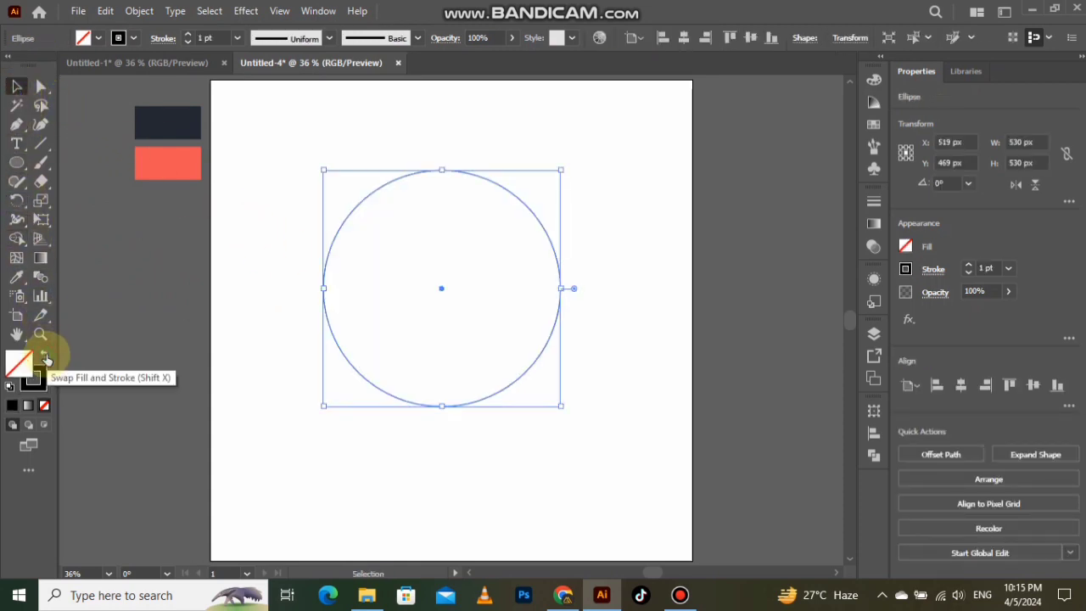
{"action": "left_click", "coordinate": [253, 281]}
{"action": "left_click", "coordinate": [392, 160]}
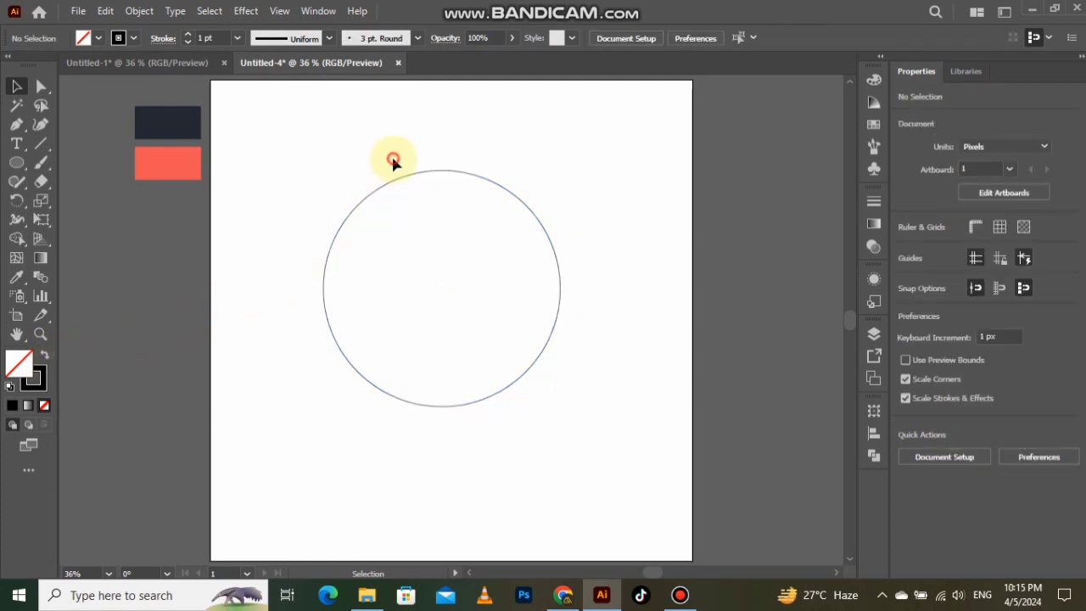
Scale the circle down from its centre to about 501 px and centre it horizontally and vertically on the artboard.
{"action": "left_click_drag", "start_coordinate": [442, 206], "coordinate": [444, 209]}
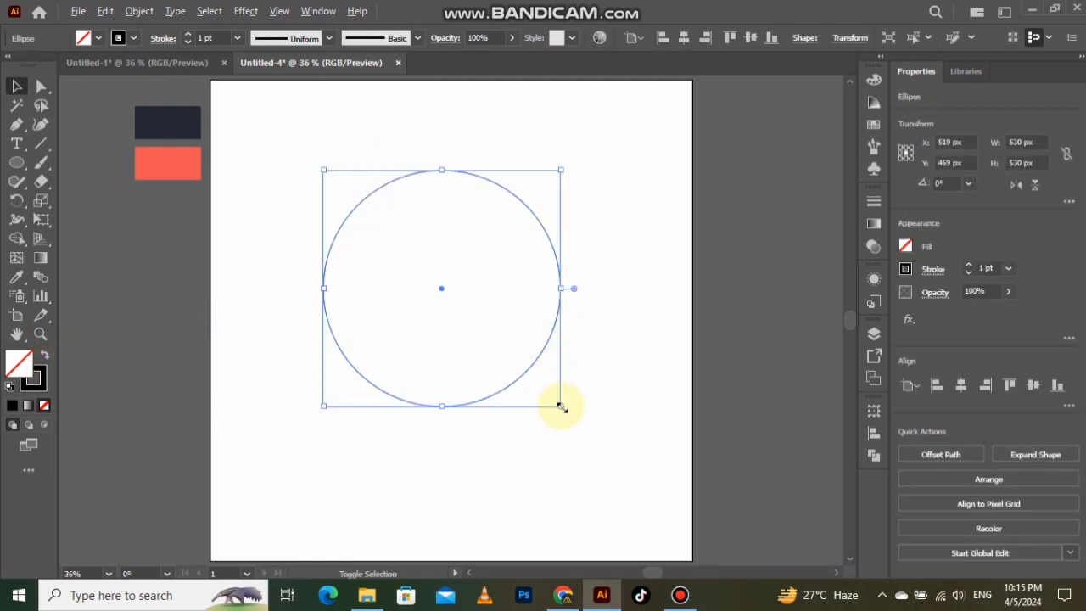
{"action": "left_click_drag", "start_coordinate": [561, 408], "coordinate": [554, 400]}
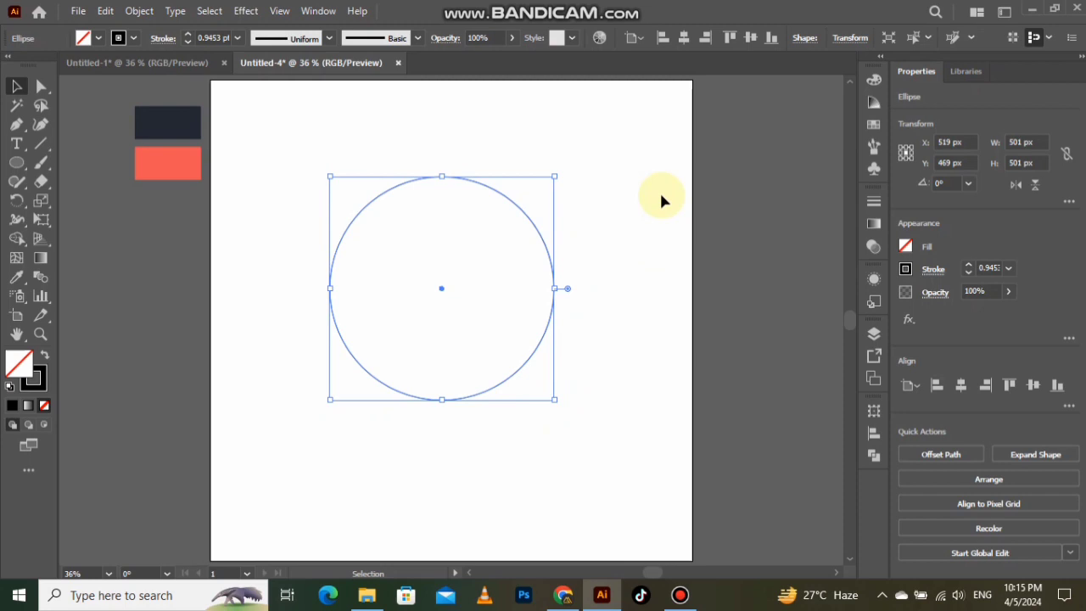
{"action": "left_click", "coordinate": [684, 43]}
{"action": "left_click", "coordinate": [750, 39]}
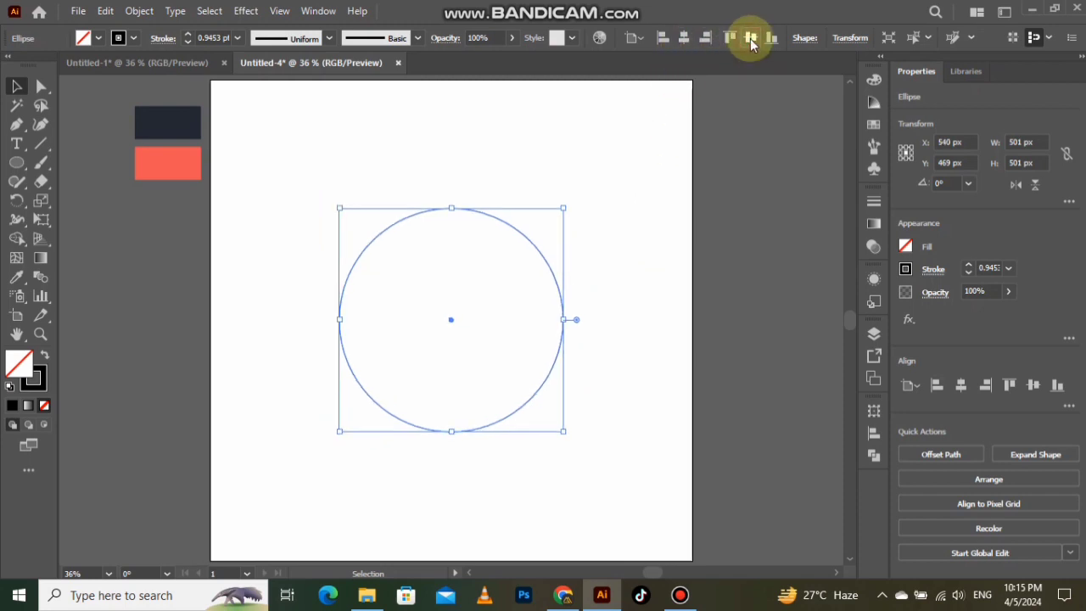
{"action": "left_click", "coordinate": [637, 240]}
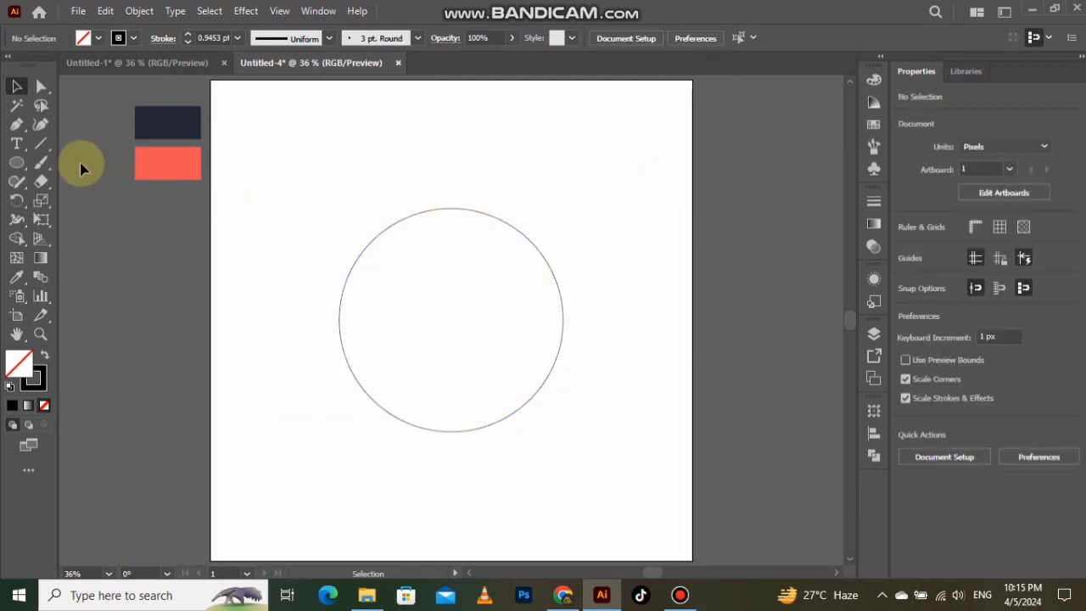
Draw a vertical line about 923 px long along the circle's left side with the Line Segment tool.
{"action": "left_click", "coordinate": [42, 146]}
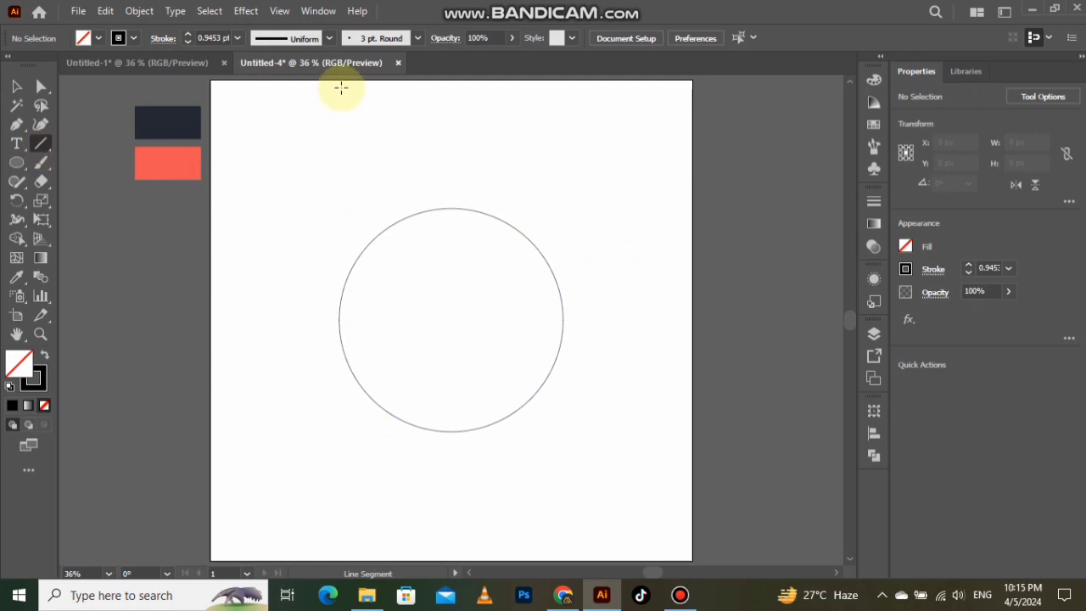
{"action": "left_click_drag", "start_coordinate": [345, 122], "coordinate": [353, 498]}
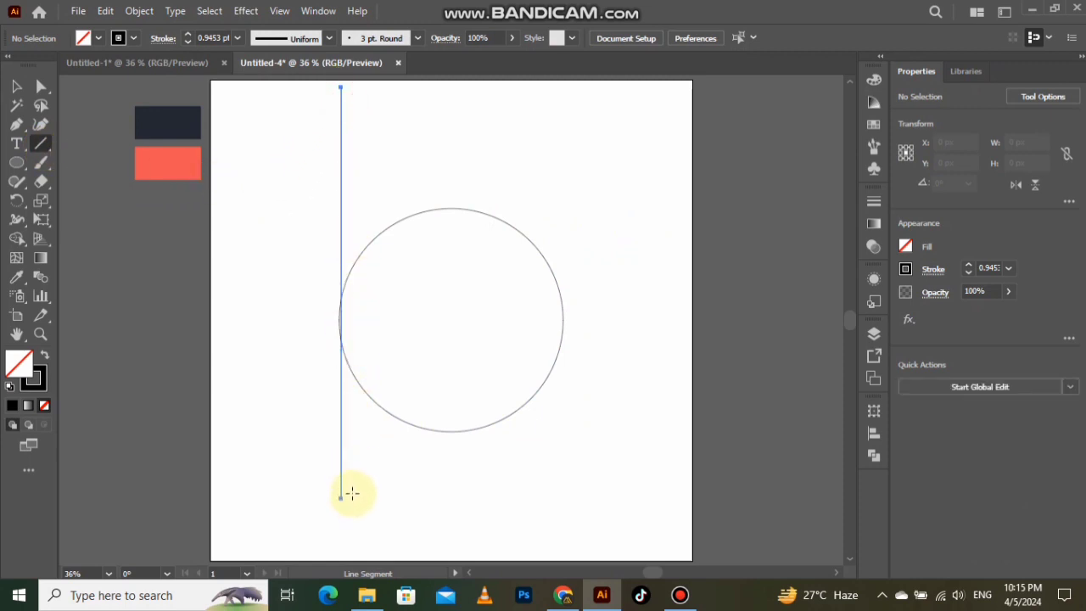
{"action": "left_click", "coordinate": [16, 86]}
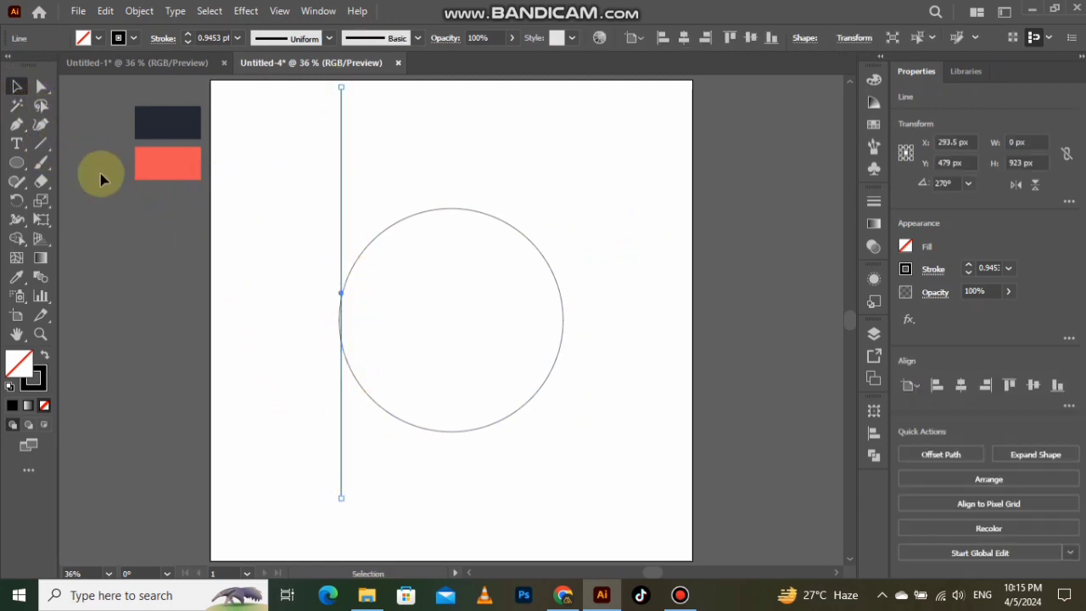
Move the vertical line onto the circle's left edge and place a copy of it on the right edge, about 500 px away.
{"action": "scroll", "coordinate": [344, 314], "scroll_direction": "up", "scroll_amount": 3}
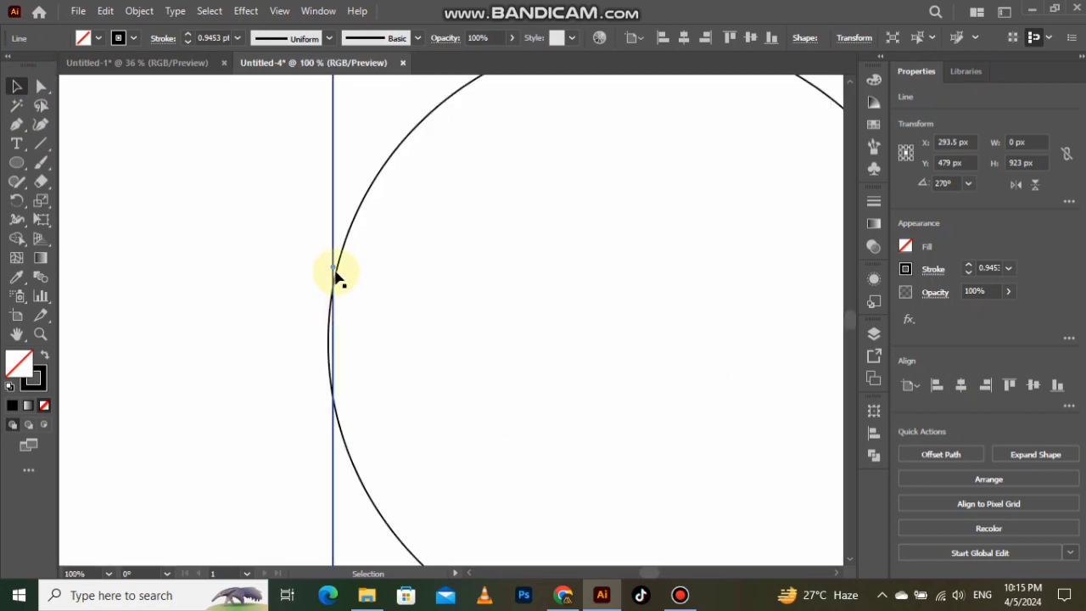
{"action": "scroll", "coordinate": [336, 276], "scroll_direction": "up", "scroll_amount": 1}
{"action": "left_click_drag", "start_coordinate": [332, 265], "coordinate": [625, 383]}
{"action": "scroll", "coordinate": [314, 363], "scroll_direction": "down", "scroll_amount": 3}
{"action": "scroll", "coordinate": [563, 354], "scroll_direction": "down", "scroll_amount": 1}
{"action": "left_click", "coordinate": [638, 287]}
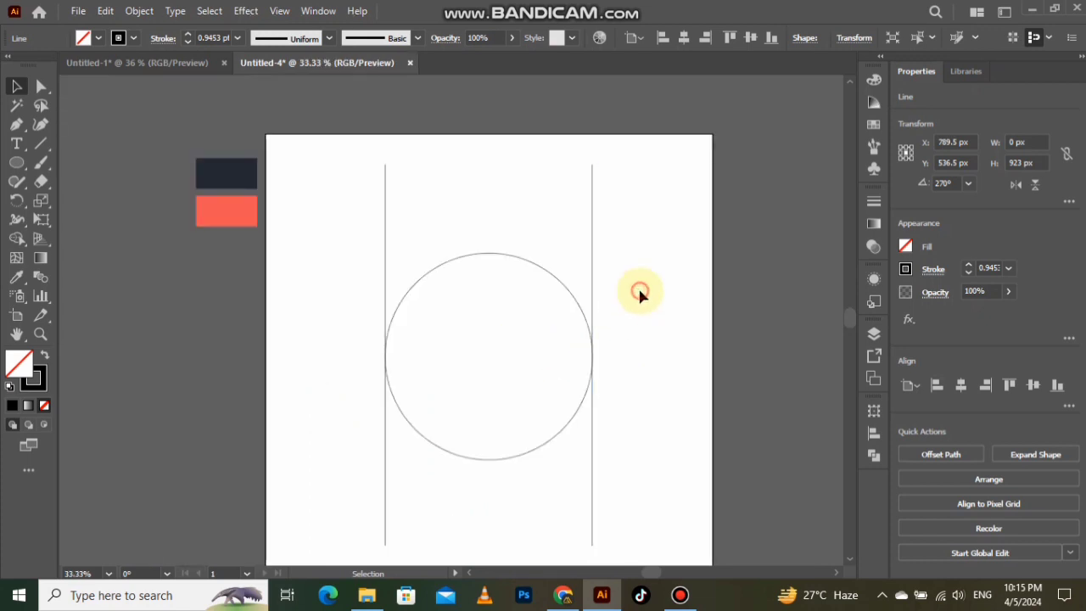
{"action": "scroll", "coordinate": [638, 286], "scroll_direction": "down", "scroll_amount": 2}
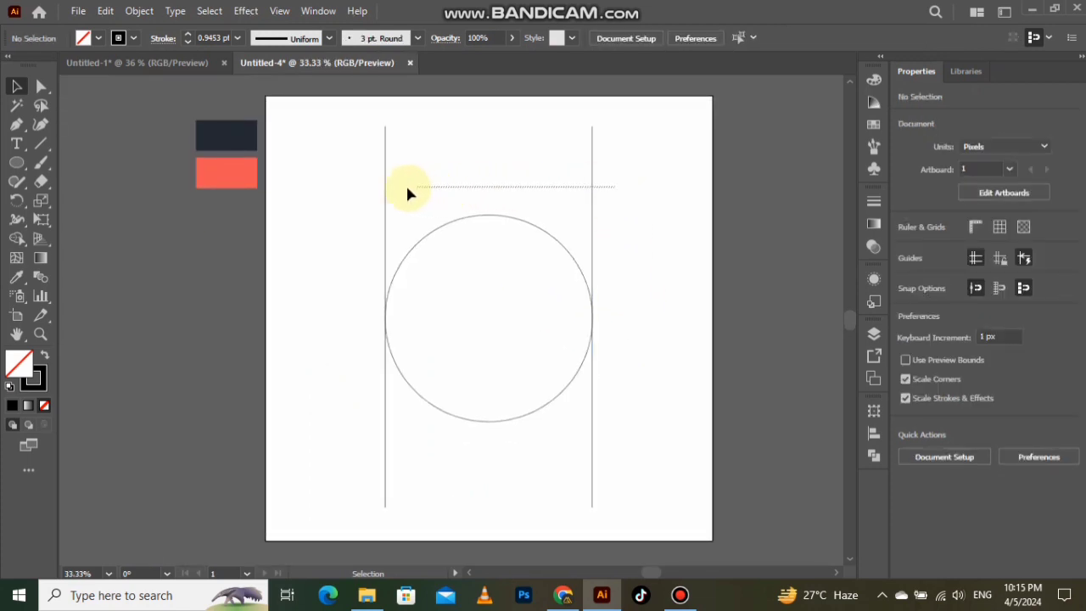
Select both vertical lines and blend them together with the Blend tool.
{"action": "left_click_drag", "start_coordinate": [360, 199], "coordinate": [359, 198]}
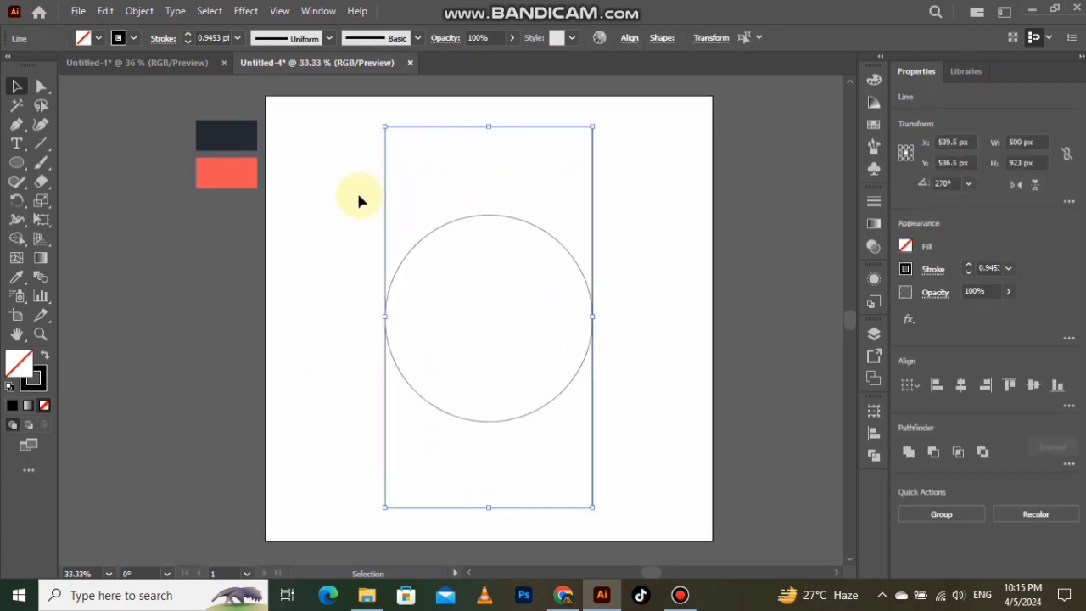
{"action": "left_click", "coordinate": [41, 276]}
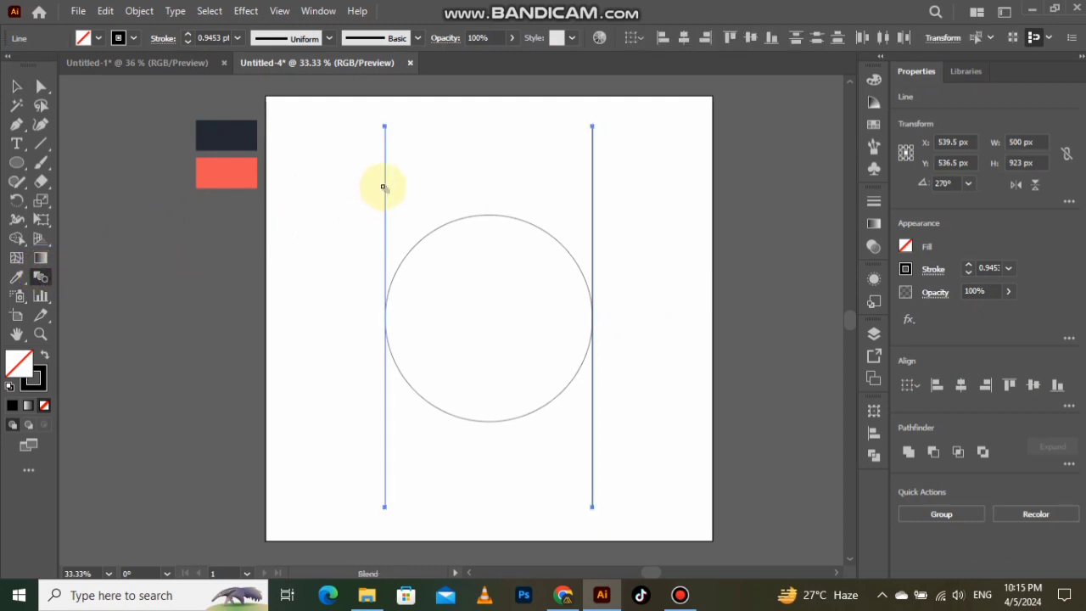
{"action": "left_click", "coordinate": [592, 195]}
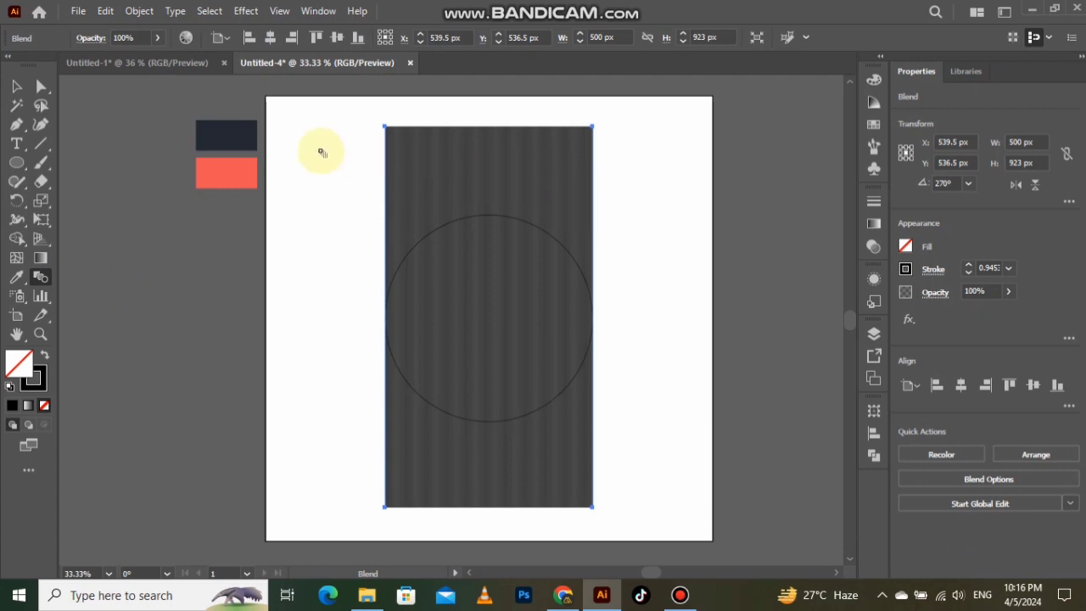
{"action": "left_click", "coordinate": [18, 88]}
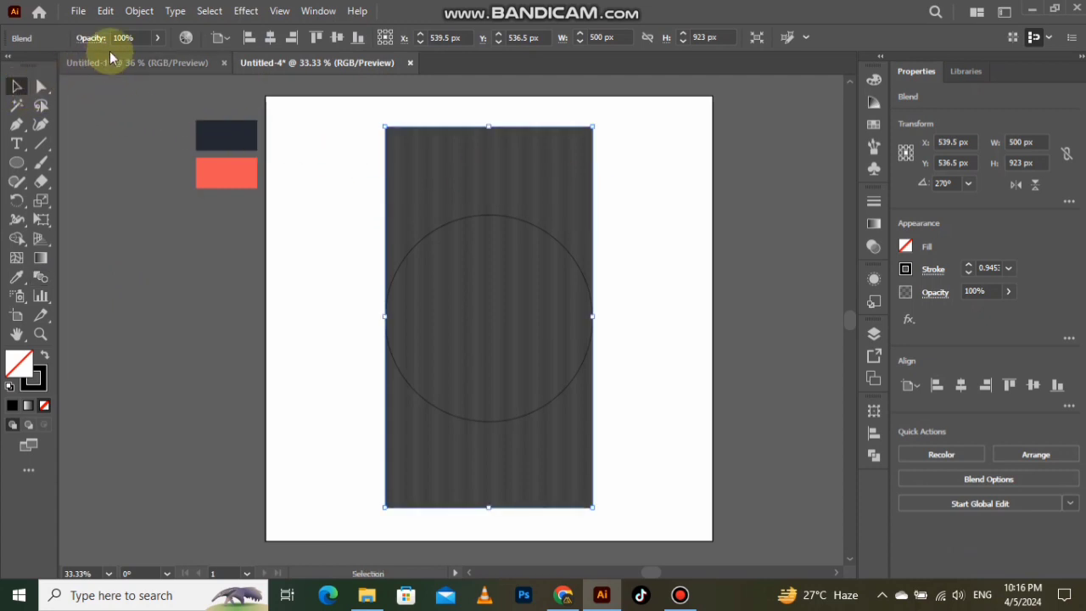
Set the blend's spacing to Specified Steps with 10 steps.
{"action": "left_click", "coordinate": [138, 12]}
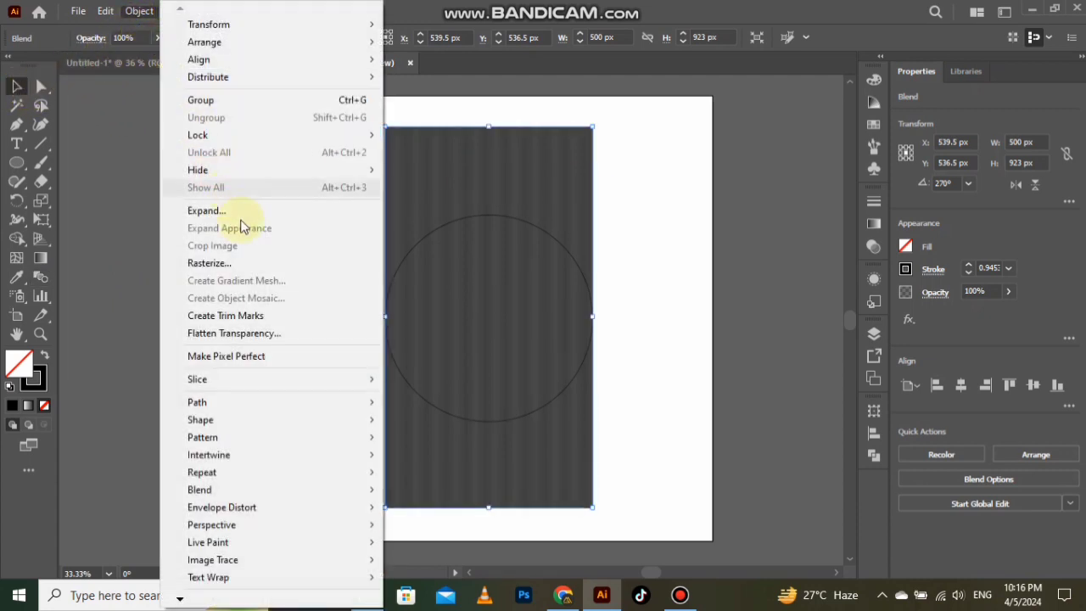
{"action": "mouse_move", "coordinate": [350, 488]}
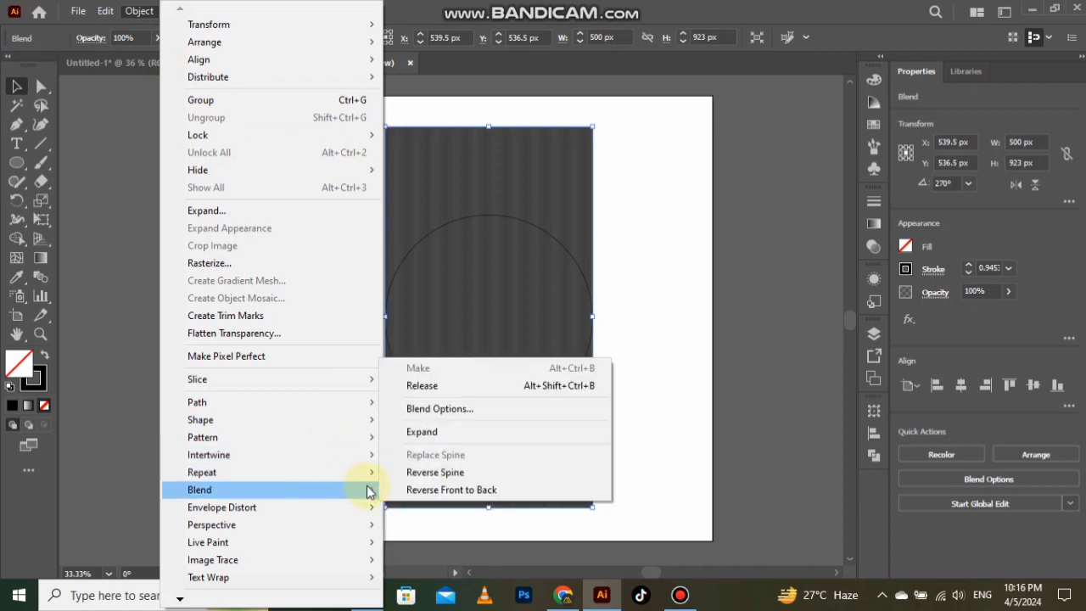
{"action": "left_click", "coordinate": [444, 409]}
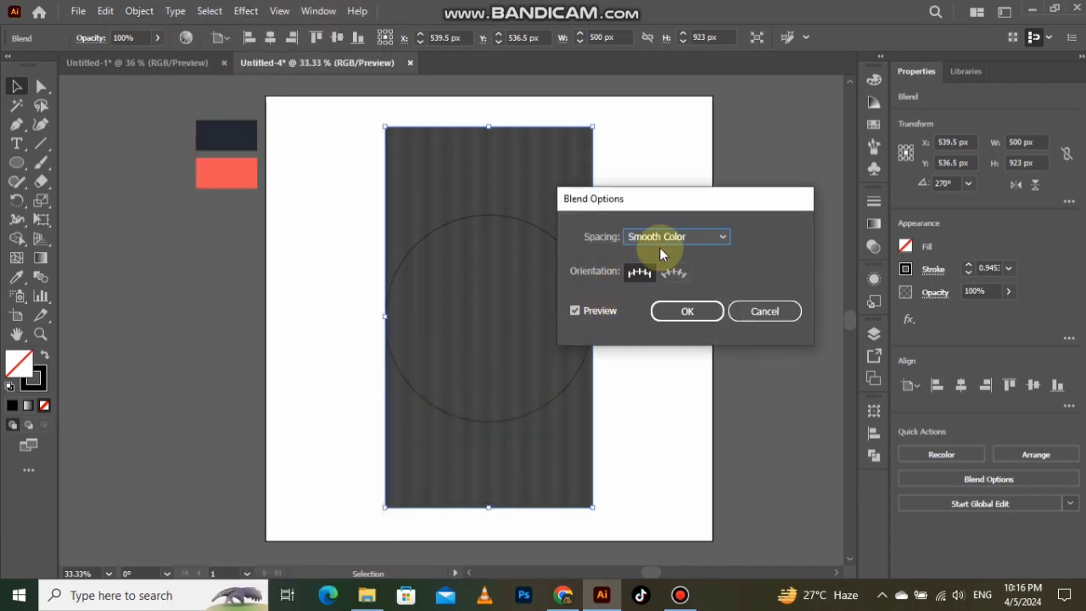
{"action": "left_click", "coordinate": [659, 245]}
{"action": "left_click", "coordinate": [671, 270]}
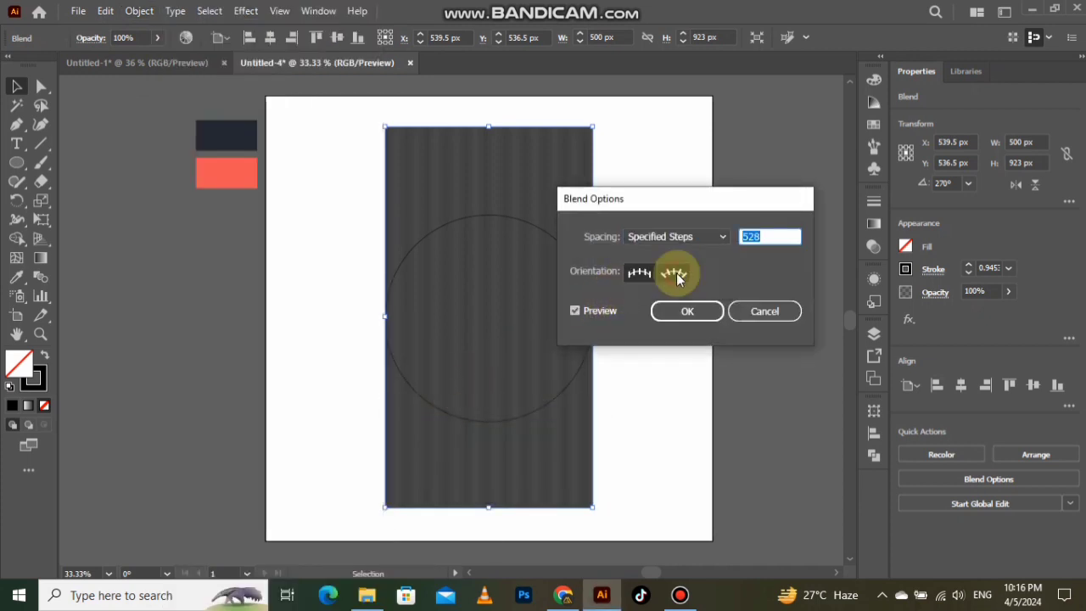
{"action": "key", "text": "BackSpace"}
{"action": "type", "text": "10"}
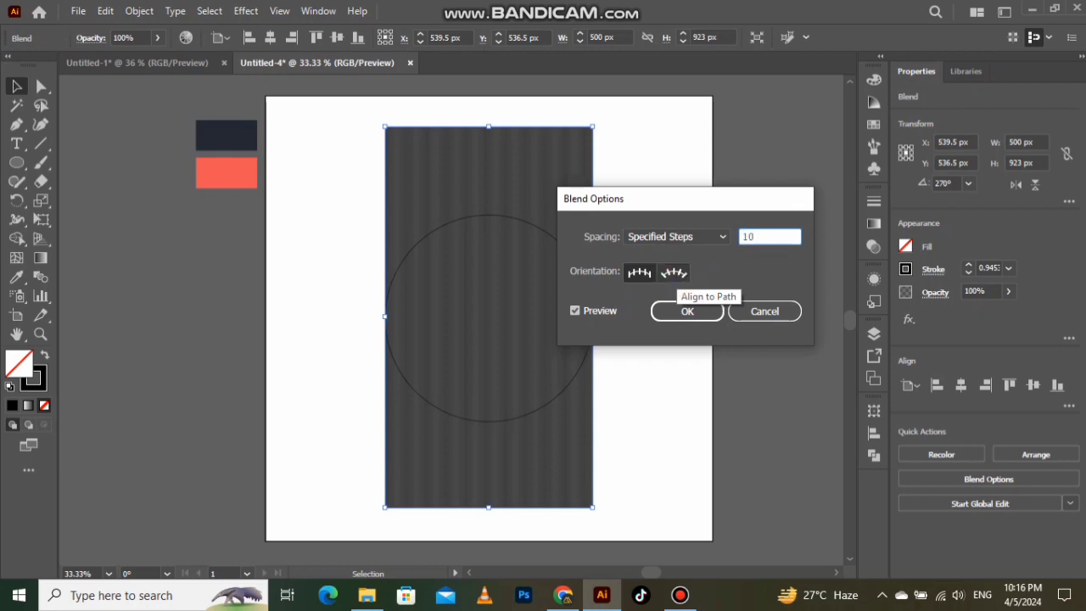
{"action": "left_click", "coordinate": [685, 307]}
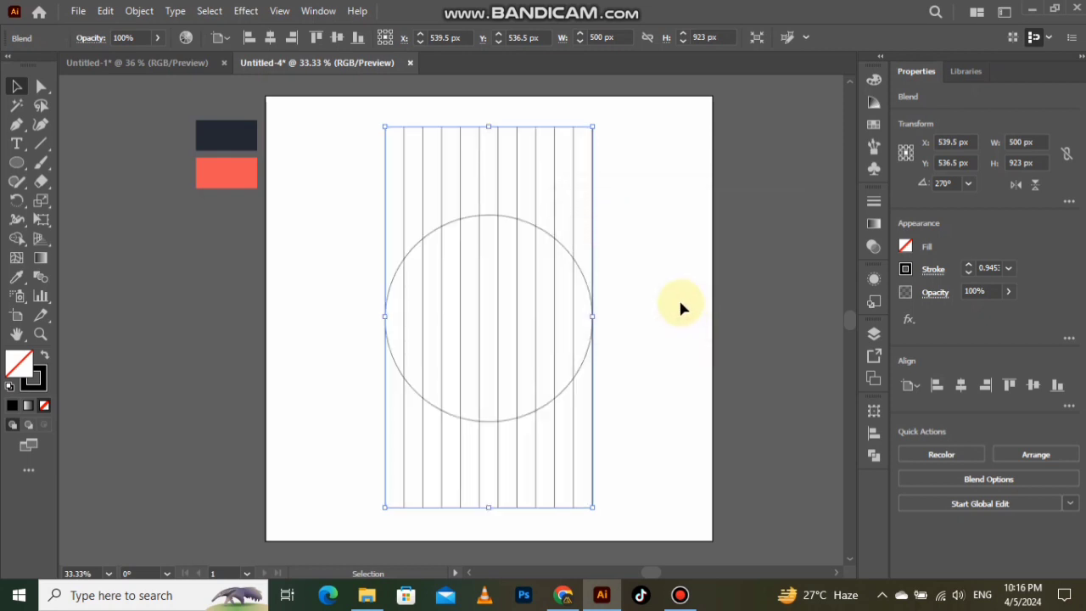
{"action": "left_click", "coordinate": [634, 241]}
Centre the blended lines horizontally and vertically on the artboard.
{"action": "left_click", "coordinate": [561, 168]}
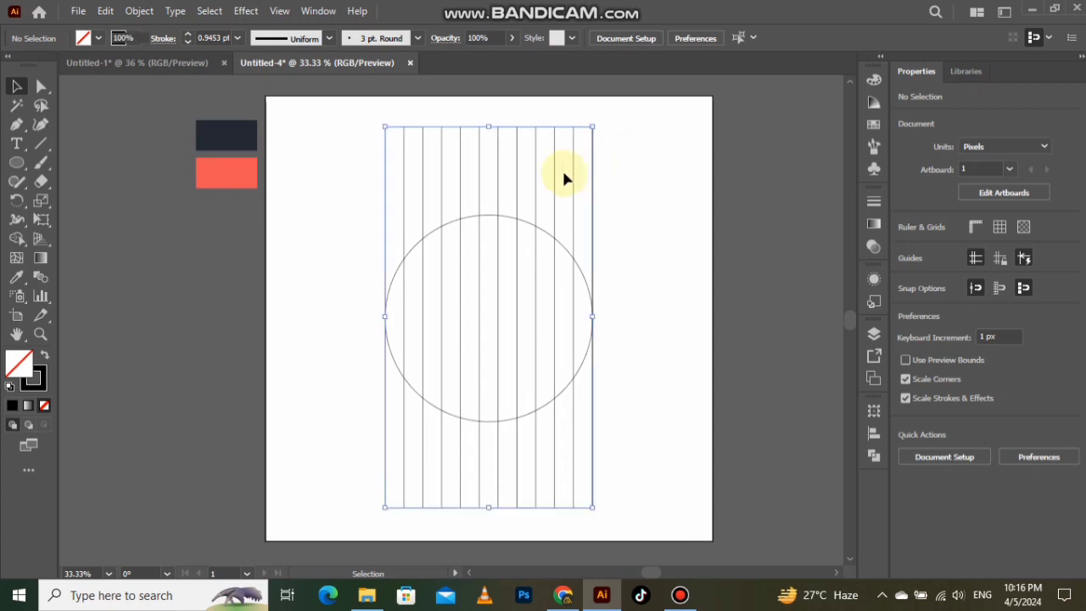
{"action": "left_click", "coordinate": [277, 41]}
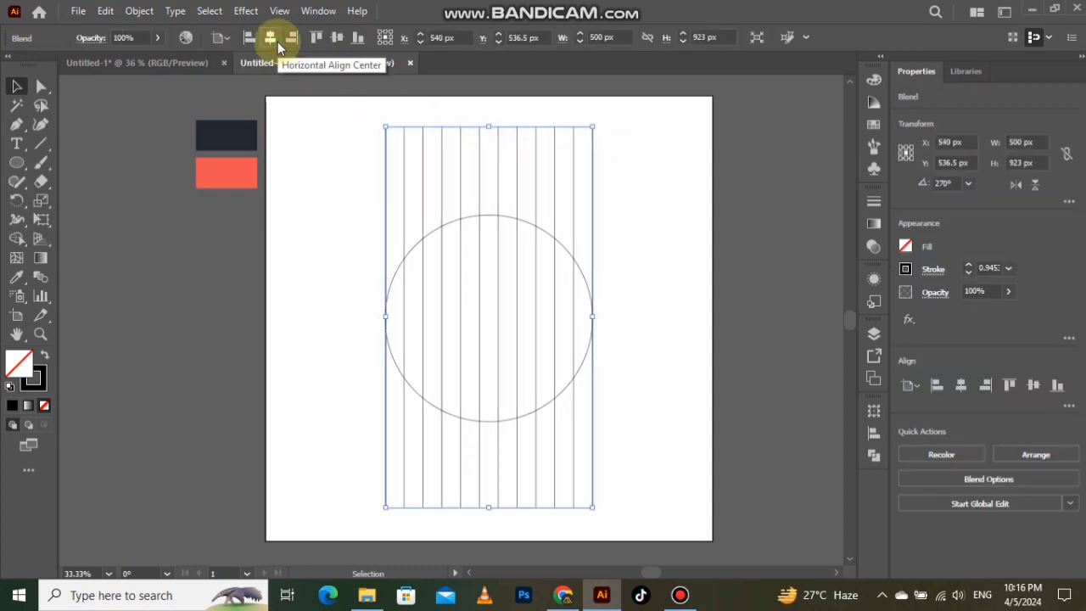
{"action": "left_click", "coordinate": [332, 41]}
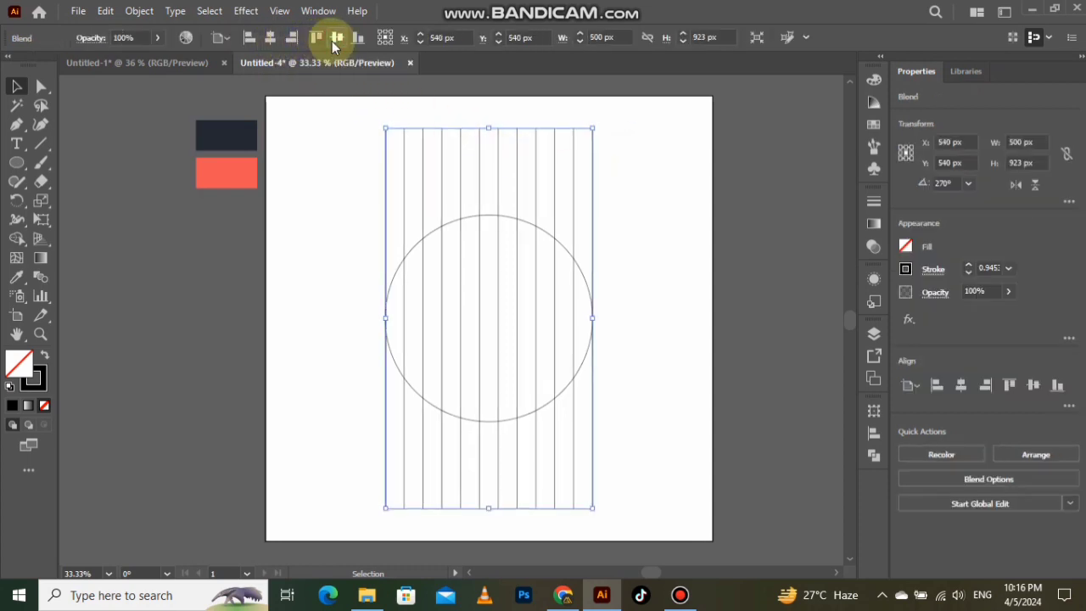
Expand the blend's object, fill and stroke into separate lines, then deselect them.
{"action": "left_click", "coordinate": [151, 13]}
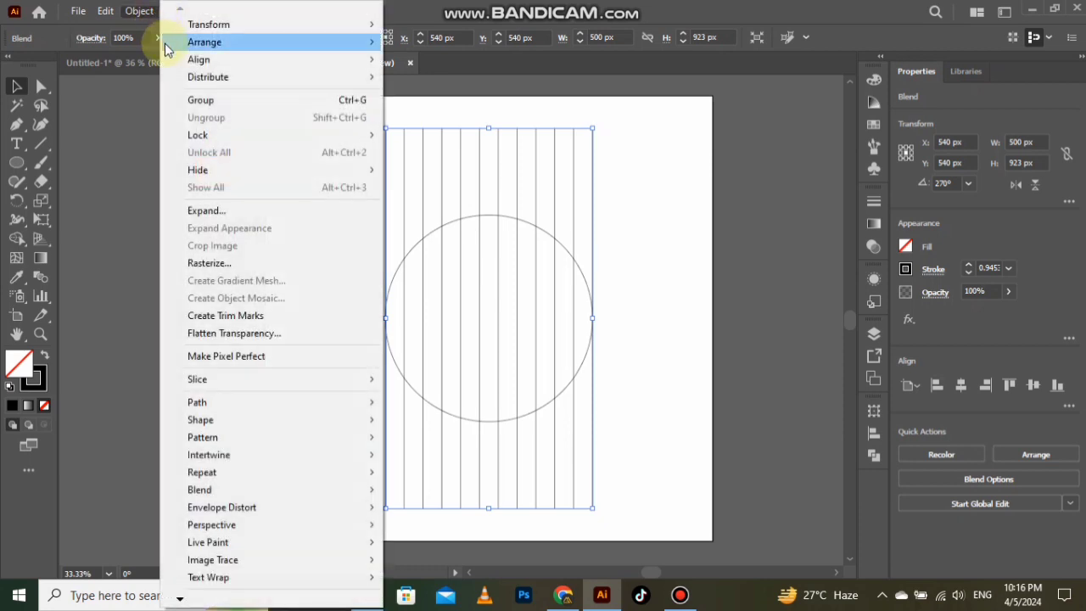
{"action": "left_click", "coordinate": [260, 206]}
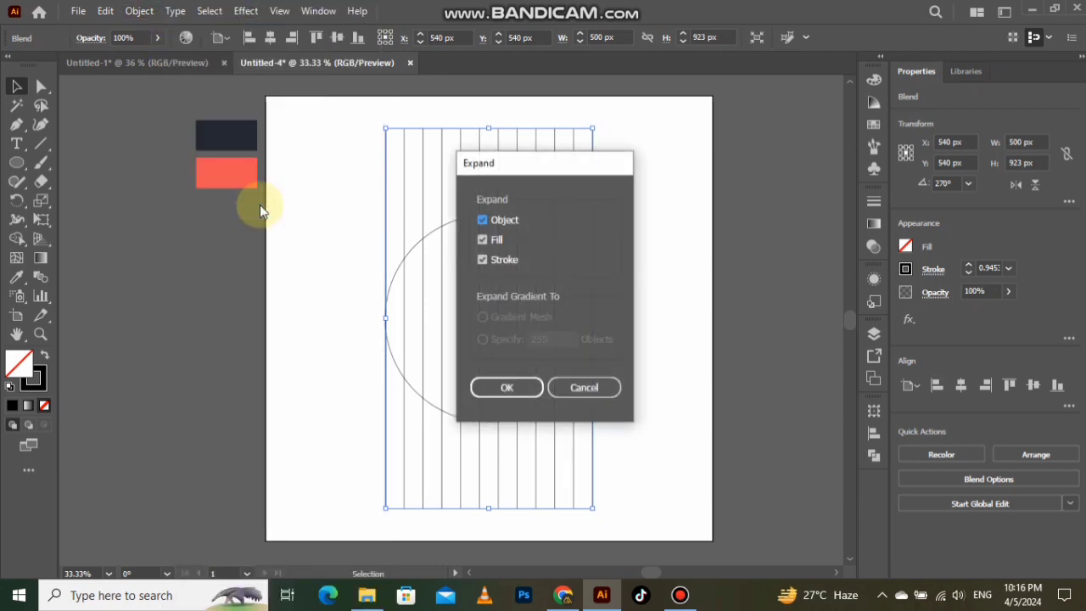
{"action": "left_click", "coordinate": [497, 385]}
{"action": "left_click", "coordinate": [621, 287]}
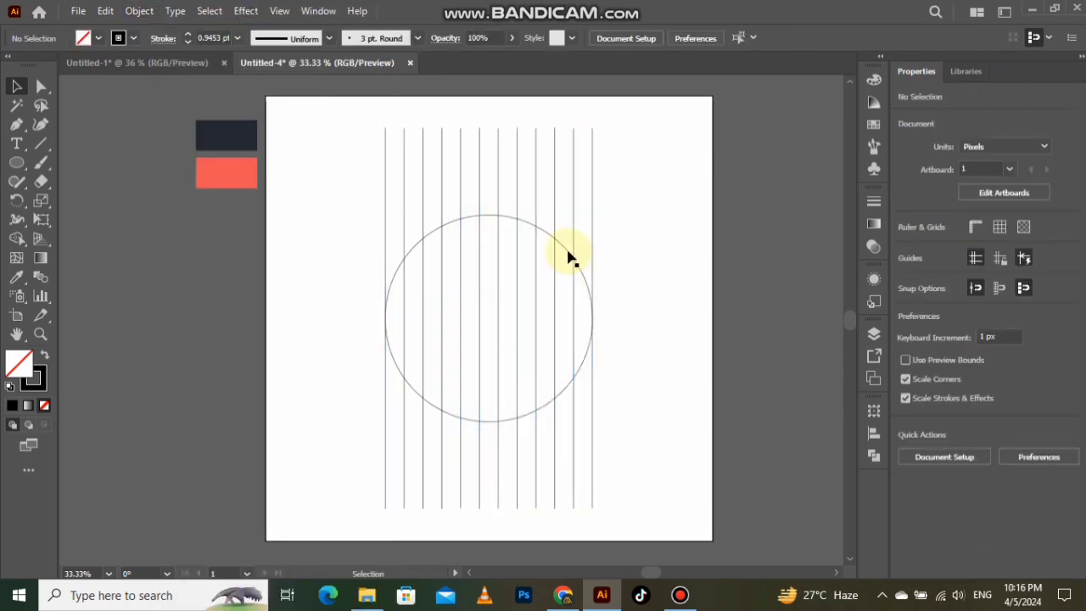
Offset the centred circle's path inward by -46 px to add a smaller concentric circle.
{"action": "scroll", "coordinate": [568, 254], "scroll_direction": "up", "scroll_amount": 1}
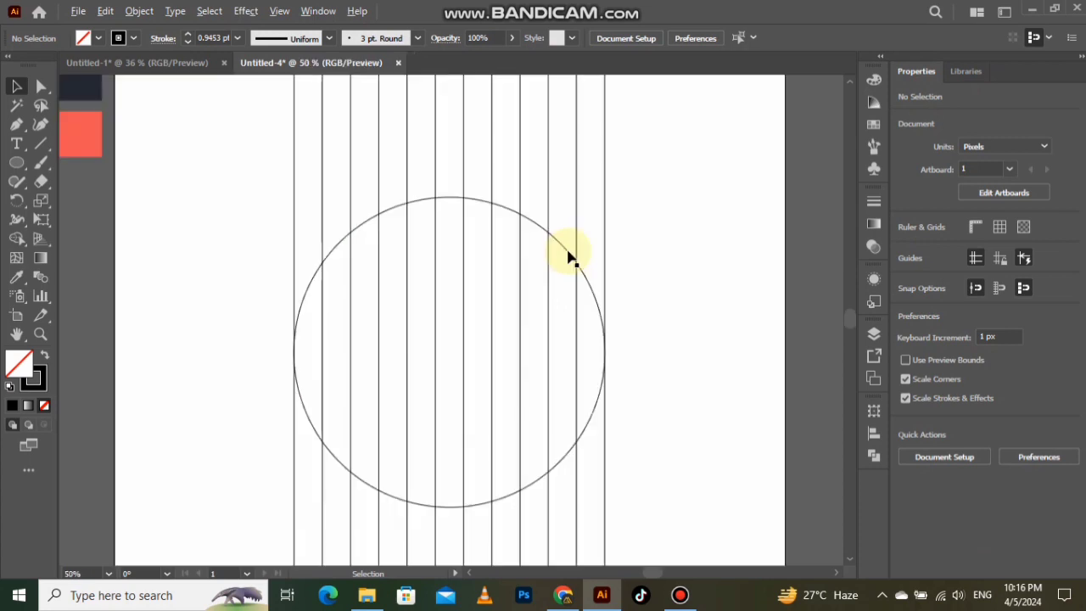
{"action": "left_click", "coordinate": [527, 217]}
{"action": "left_click", "coordinate": [135, 11]}
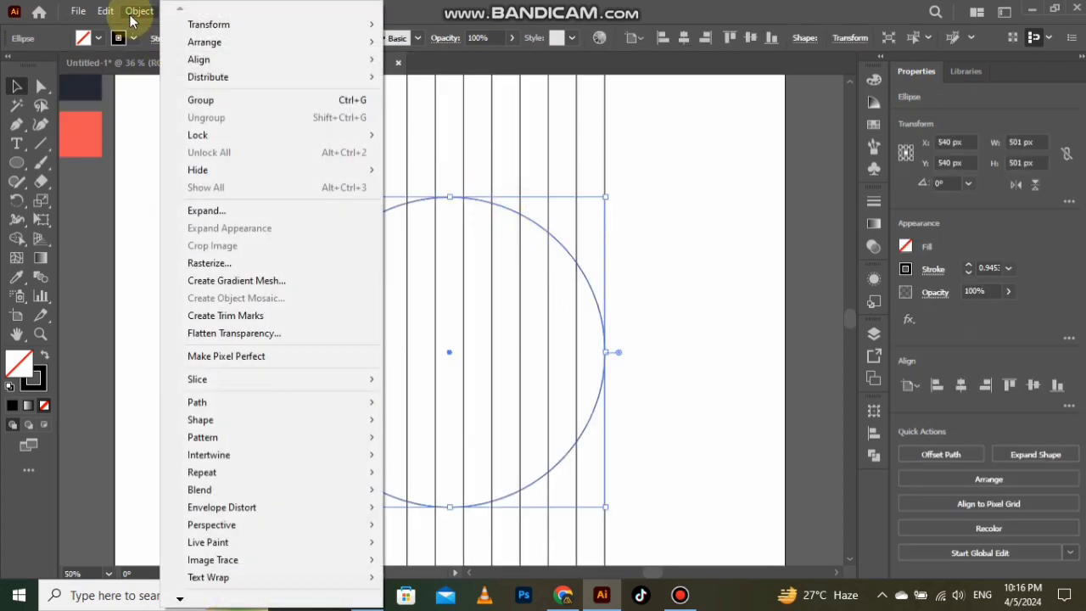
{"action": "mouse_move", "coordinate": [349, 400]}
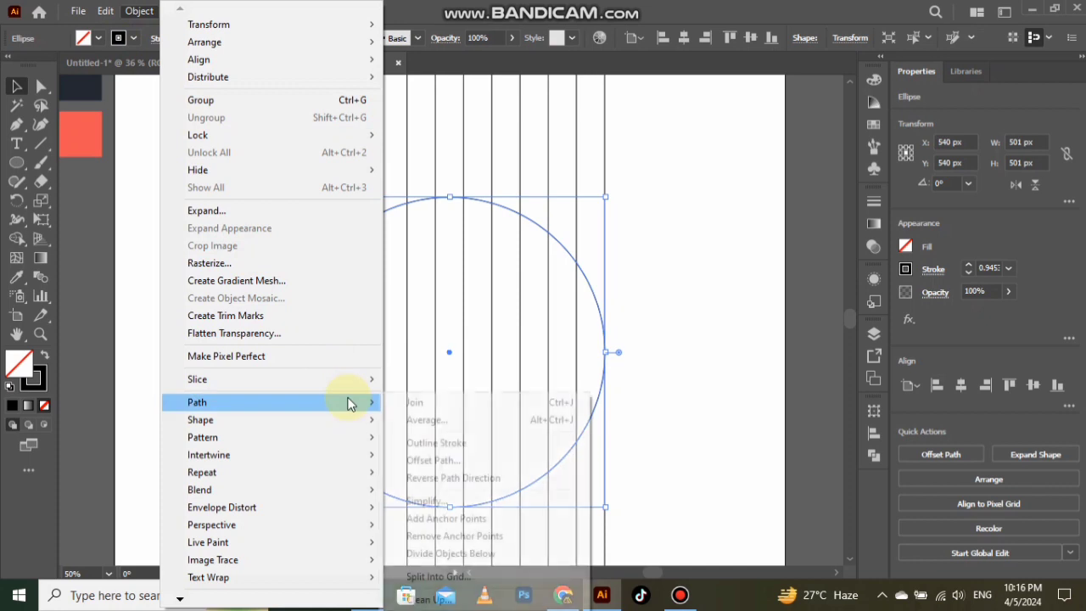
{"action": "left_click", "coordinate": [458, 461]}
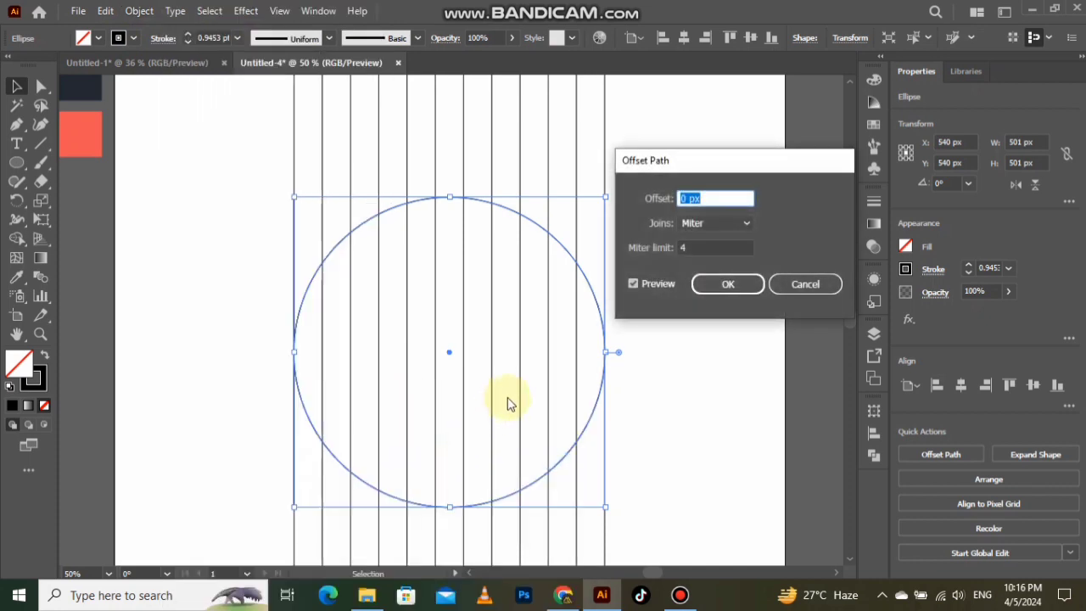
{"action": "scroll", "coordinate": [706, 201], "scroll_direction": "down", "scroll_amount": 20}
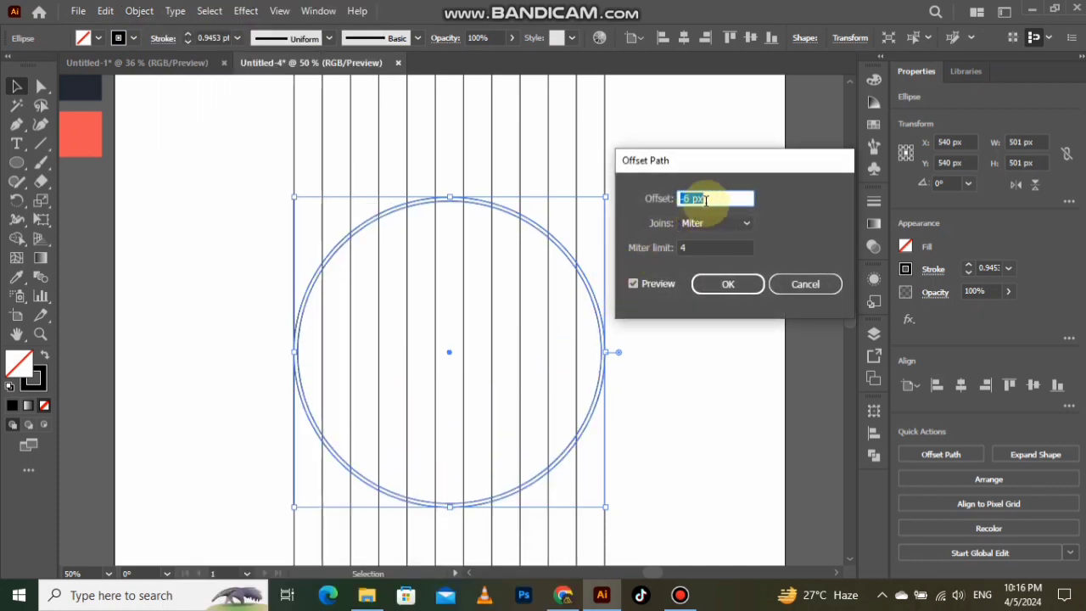
{"action": "scroll", "coordinate": [705, 201], "scroll_direction": "down", "scroll_amount": 20}
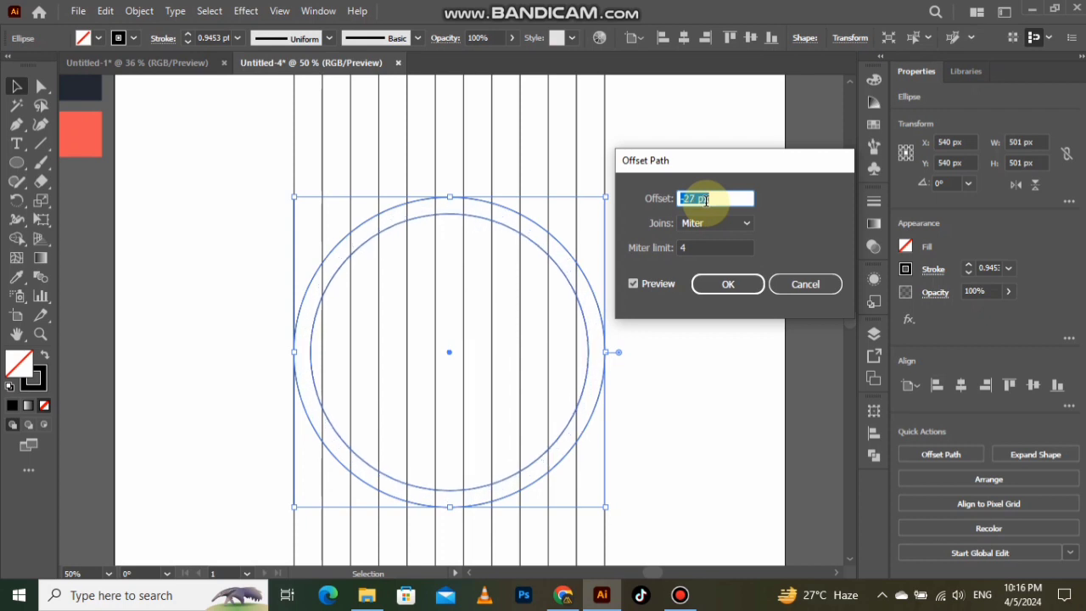
{"action": "scroll", "coordinate": [706, 200], "scroll_direction": "down", "scroll_amount": 2}
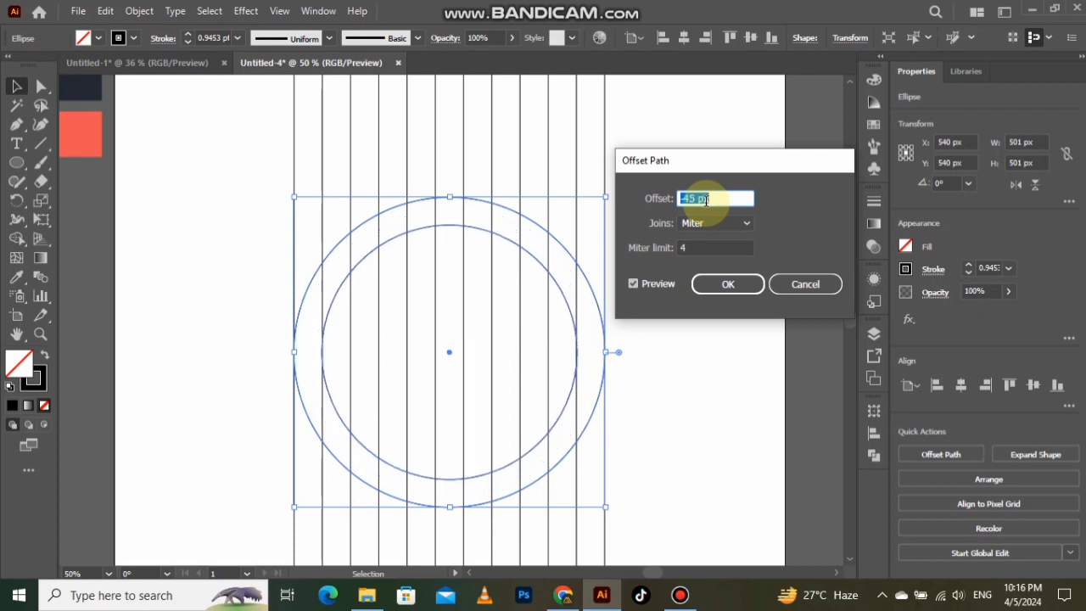
{"action": "left_click", "coordinate": [723, 284]}
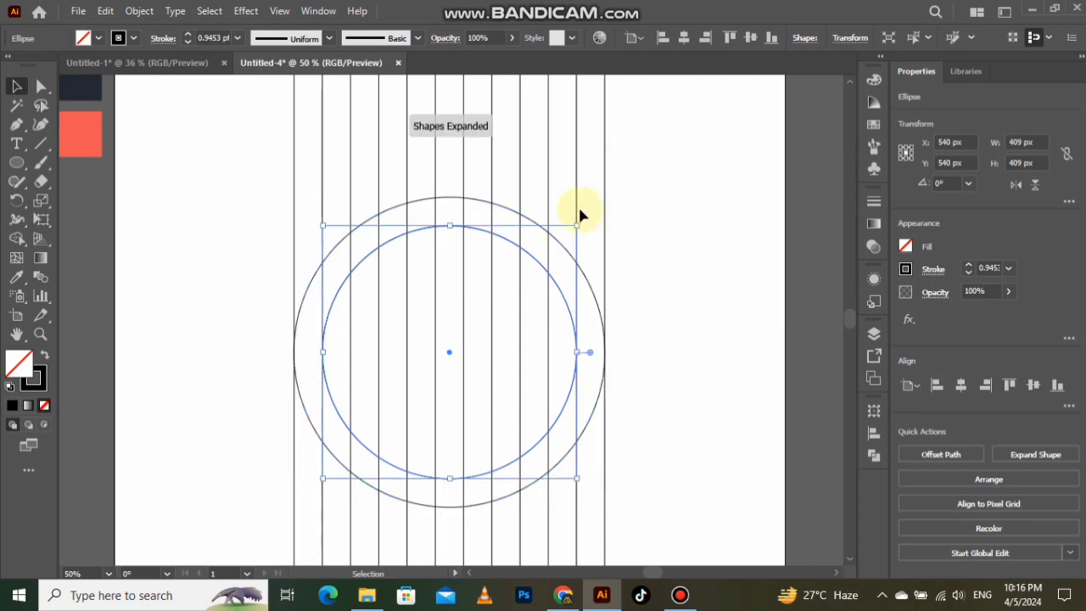
Offset the inner circle's path by another -46 px with miter joins to add a third concentric circle.
{"action": "left_click", "coordinate": [139, 11]}
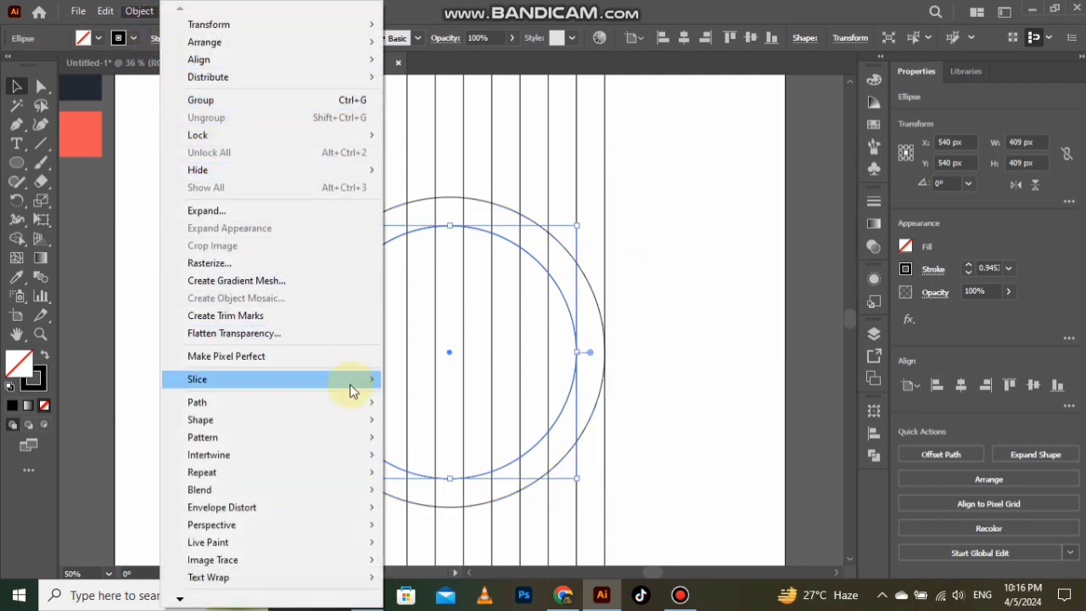
{"action": "mouse_move", "coordinate": [358, 401]}
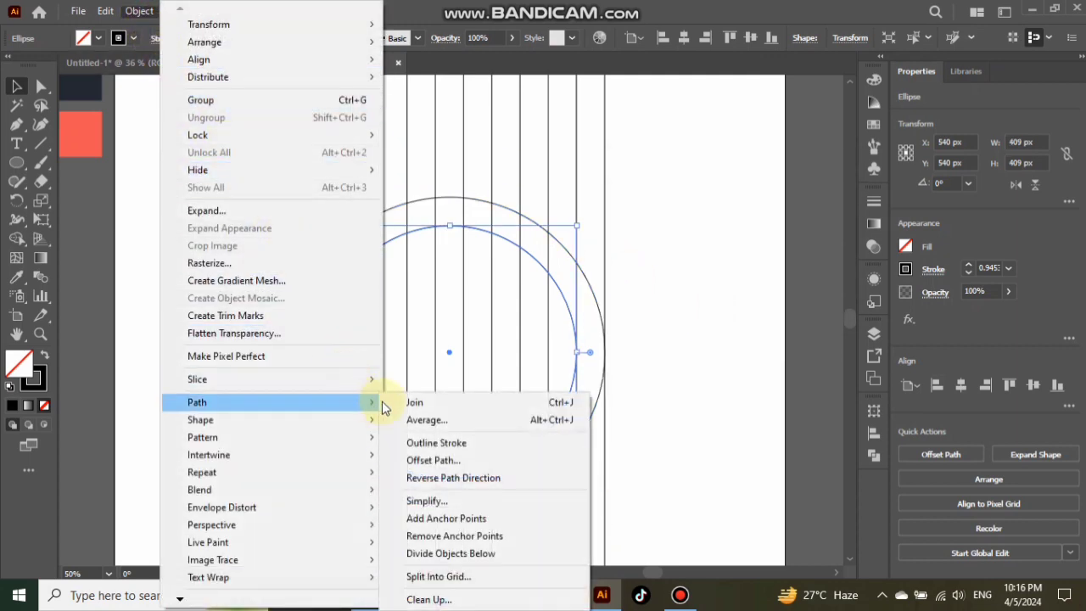
{"action": "left_click", "coordinate": [465, 459]}
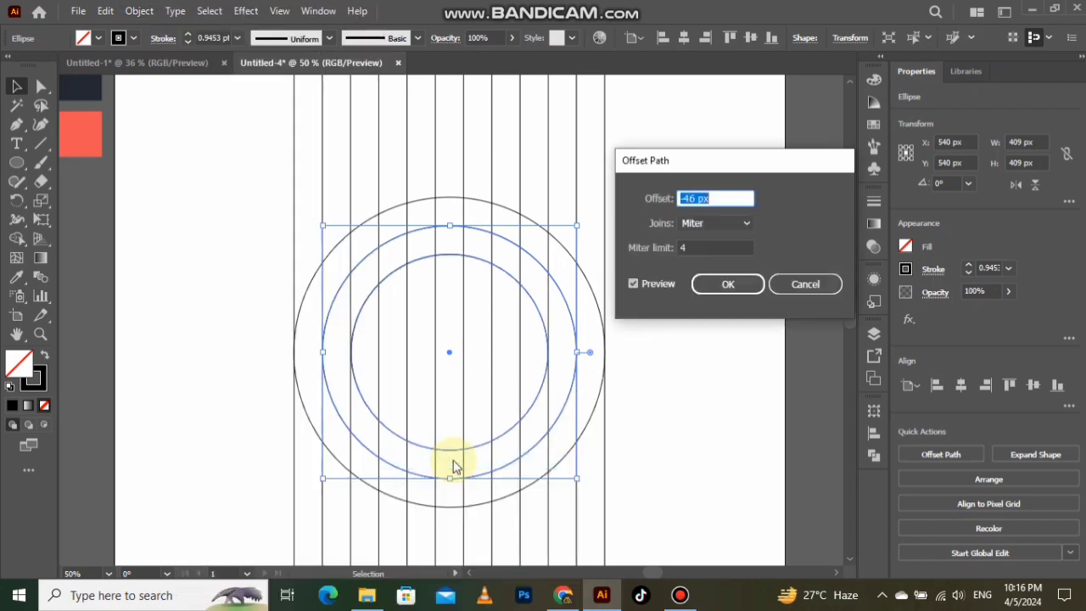
{"action": "left_click", "coordinate": [704, 283]}
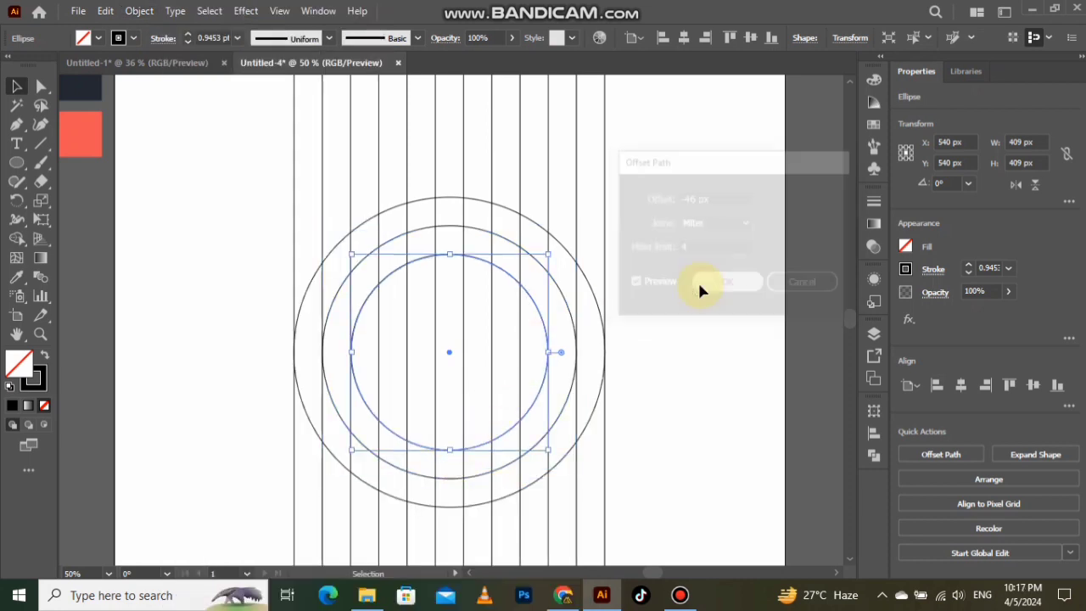
Select all three concentric circles, set their stroke weight to 1 pt, and deselect them.
{"action": "left_click", "coordinate": [506, 241], "text": "shift"}
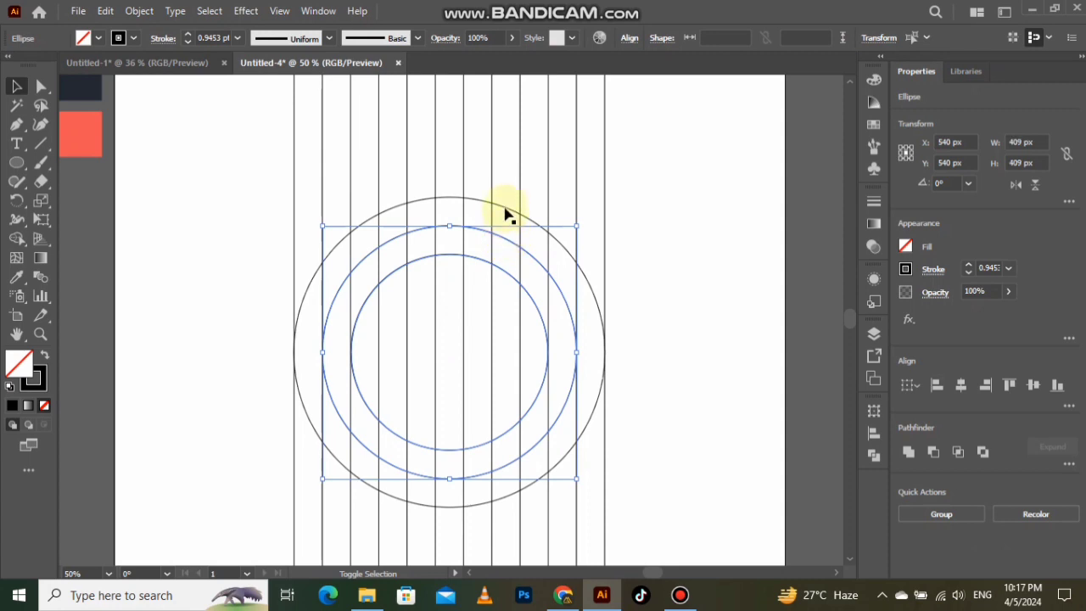
{"action": "left_click", "coordinate": [505, 208]}
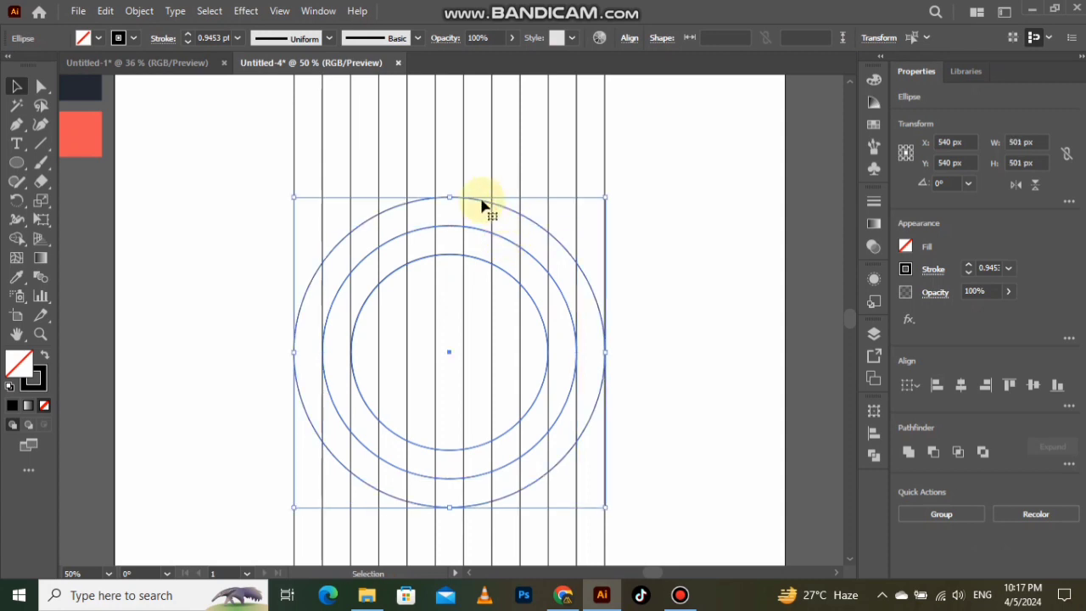
{"action": "left_click", "coordinate": [238, 39]}
{"action": "left_click", "coordinate": [249, 108]}
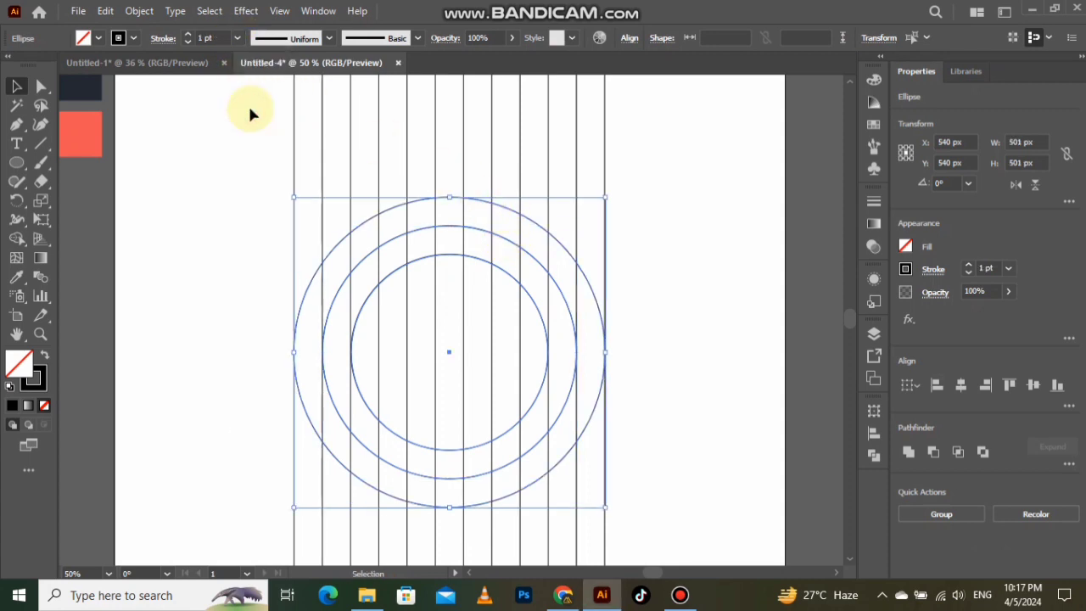
{"action": "left_click", "coordinate": [259, 265]}
{"action": "scroll", "coordinate": [403, 271], "scroll_direction": "down", "scroll_amount": 1}
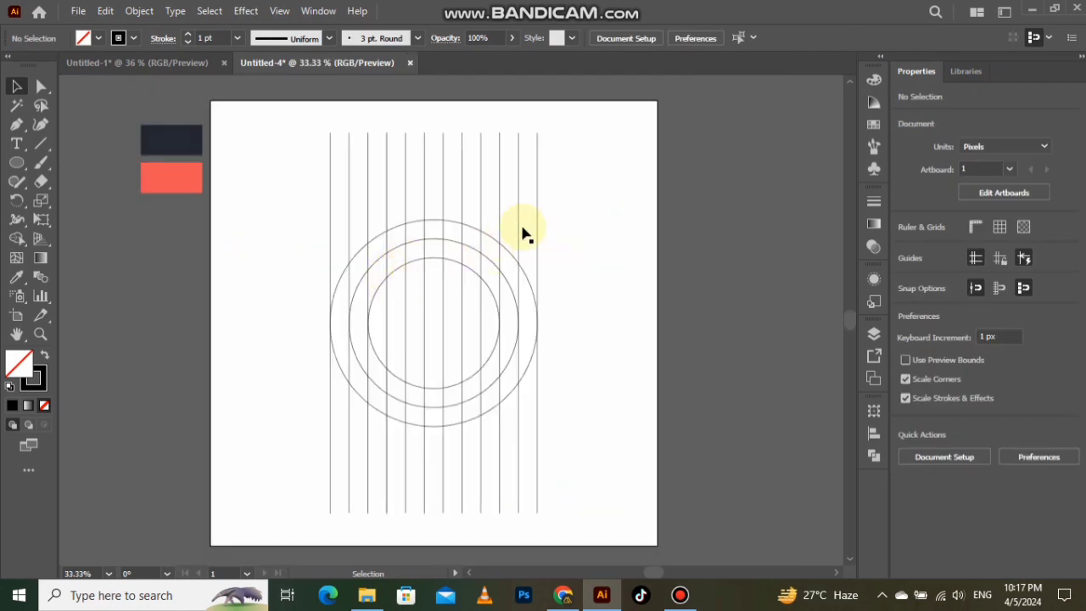
Make a copy of the vertical line group rotated by 60°.
{"action": "left_click_drag", "start_coordinate": [512, 205], "coordinate": [512, 211]}
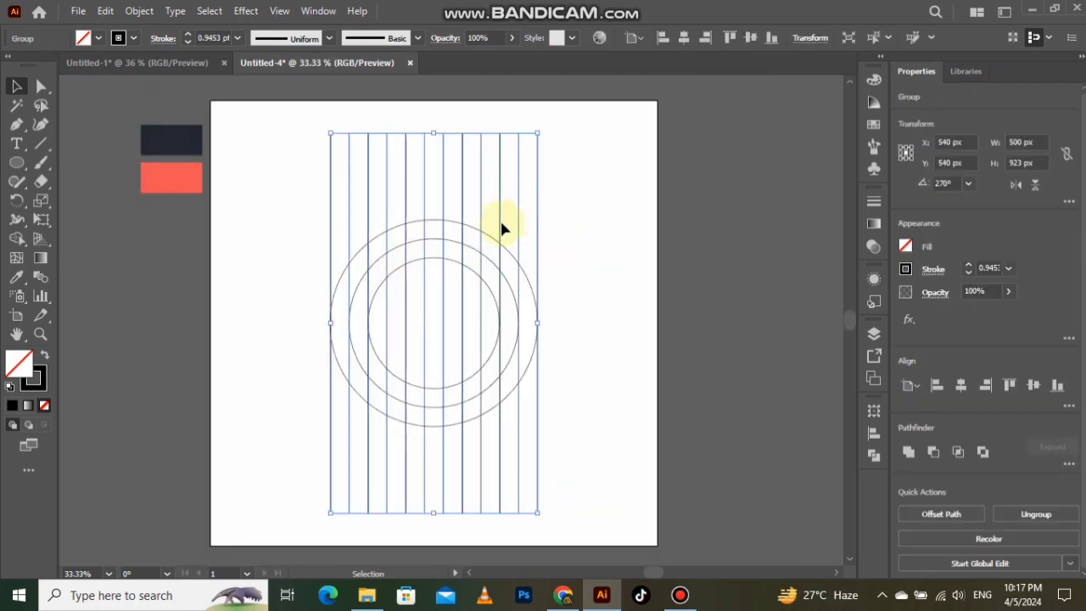
{"action": "right_click", "coordinate": [499, 226]}
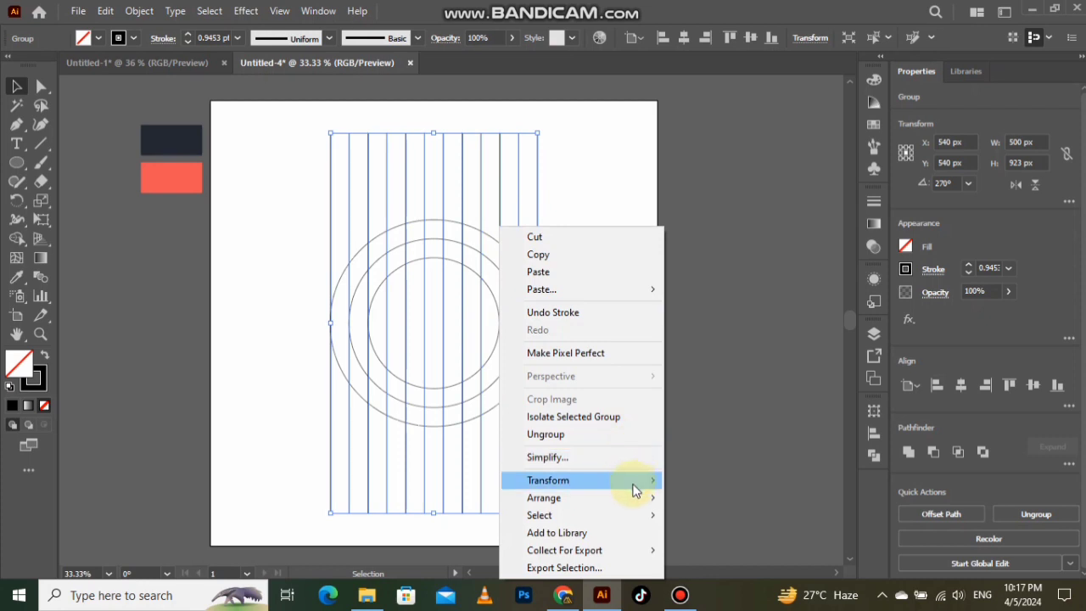
{"action": "mouse_move", "coordinate": [648, 481]}
{"action": "left_click", "coordinate": [695, 382]}
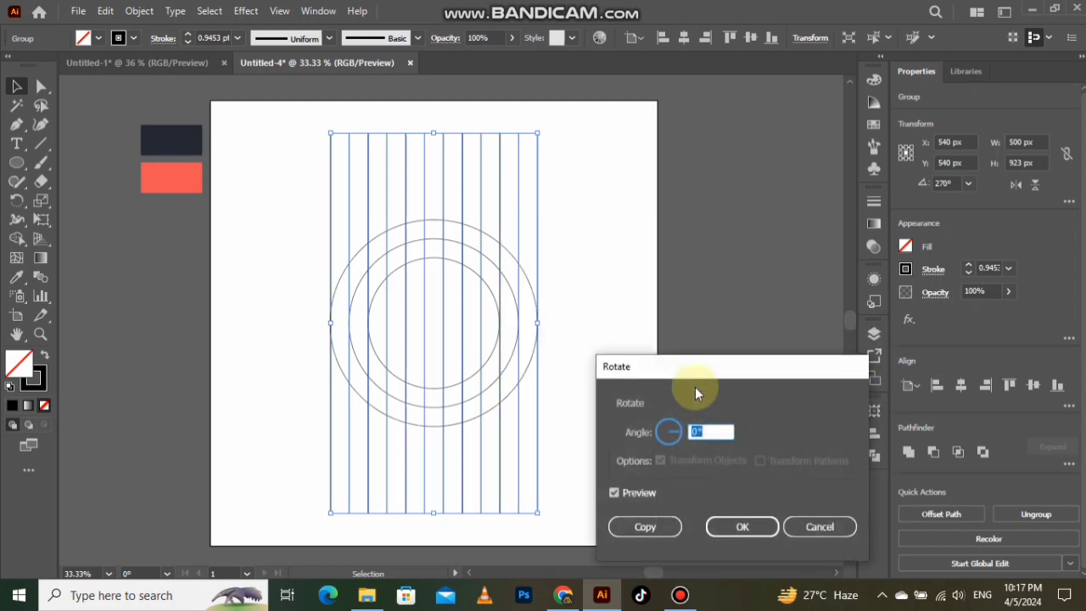
{"action": "type", "text": "60"}
{"action": "left_click", "coordinate": [665, 527]}
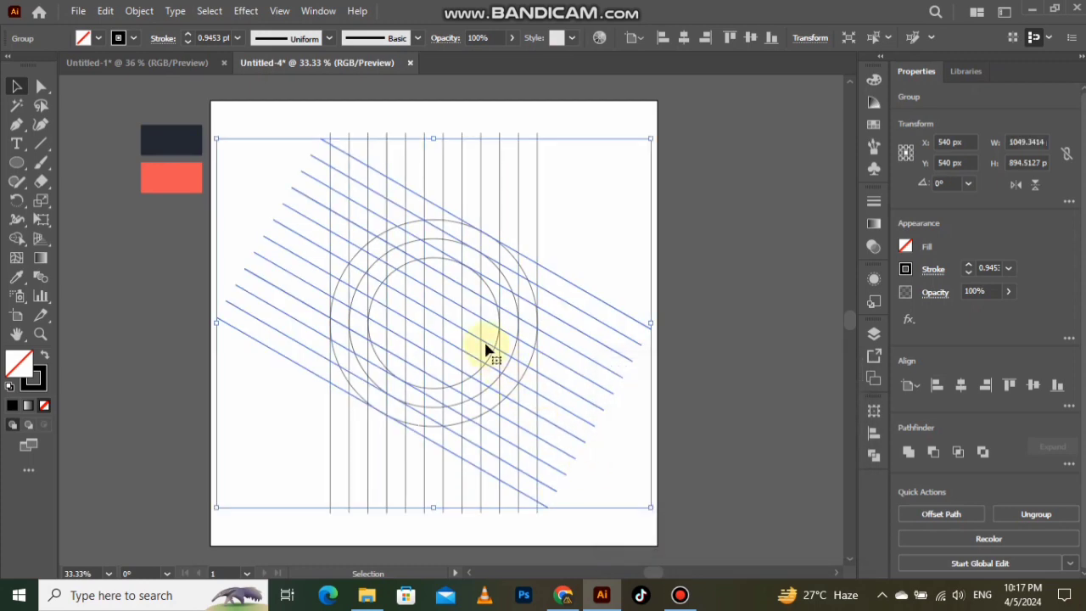
Reflect a copy of the slanted line group to complete the crossing triangular grid, and deselect it.
{"action": "right_click", "coordinate": [472, 318]}
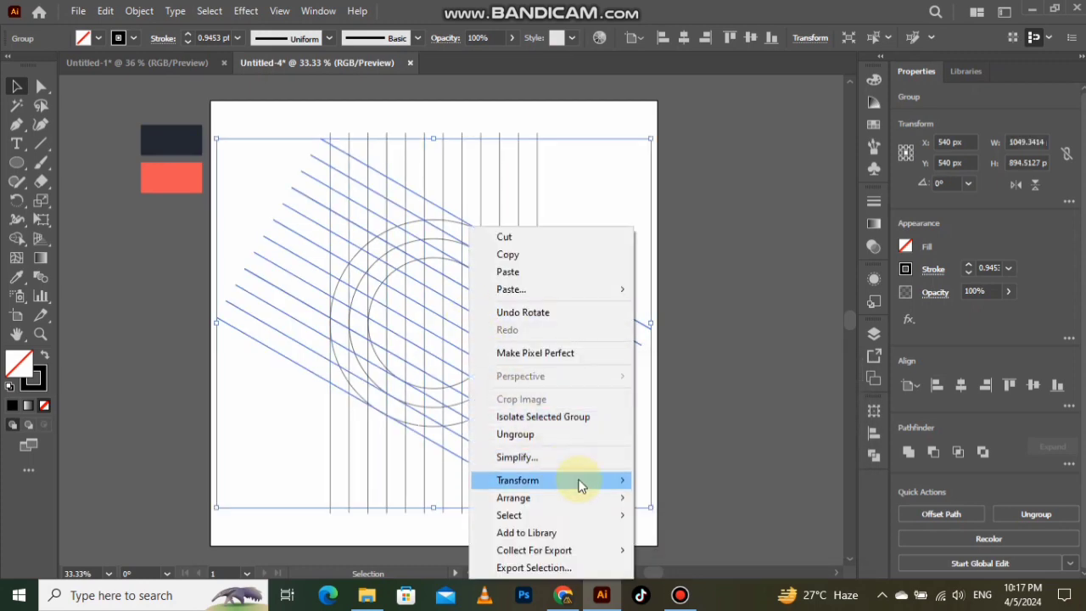
{"action": "mouse_move", "coordinate": [594, 481]}
{"action": "left_click", "coordinate": [669, 401]}
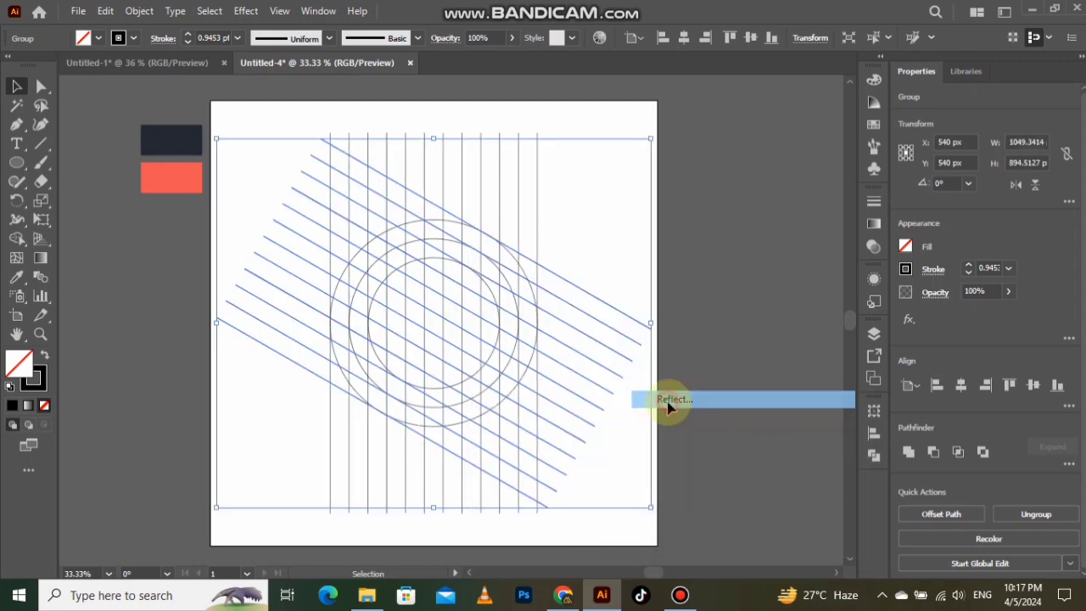
{"action": "left_click", "coordinate": [769, 383]}
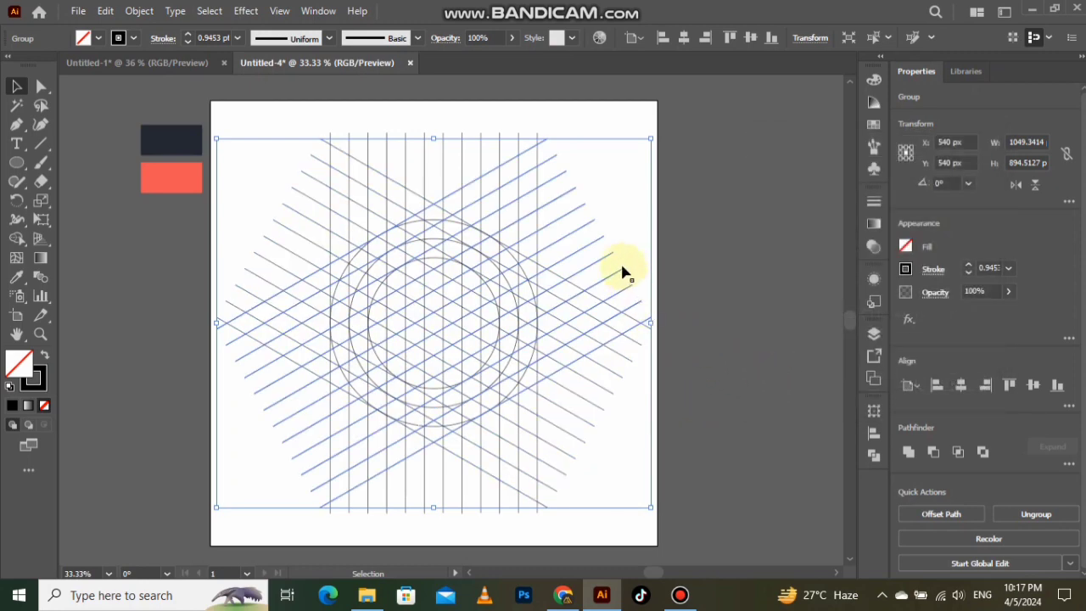
{"action": "left_click", "coordinate": [621, 210]}
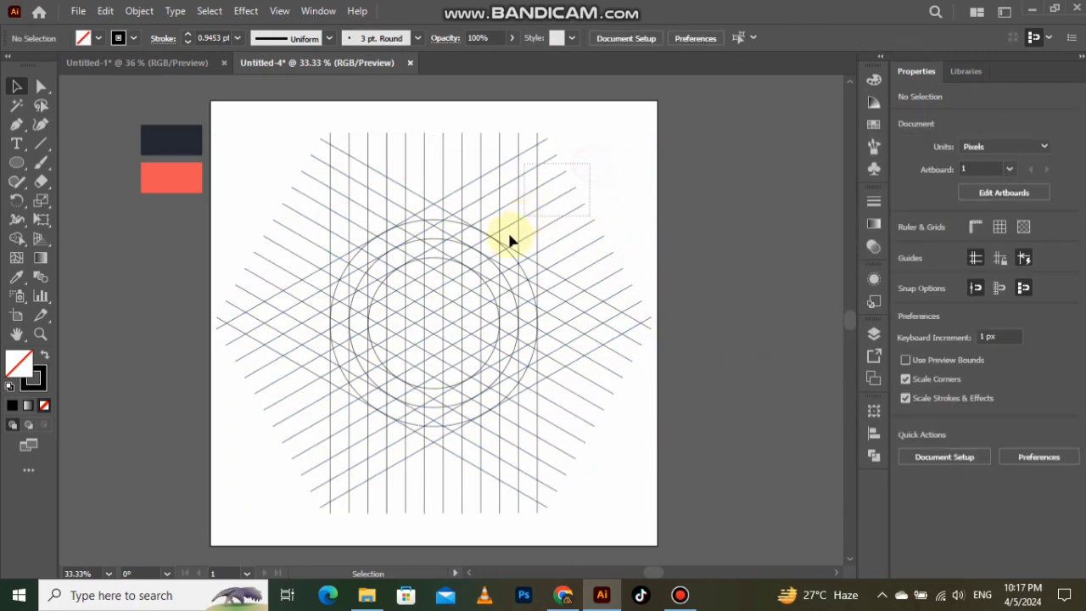
Select all the artwork for the Shape Builder tool and swap to a black fill with no stroke.
{"action": "key", "text": "ctrl+a"}
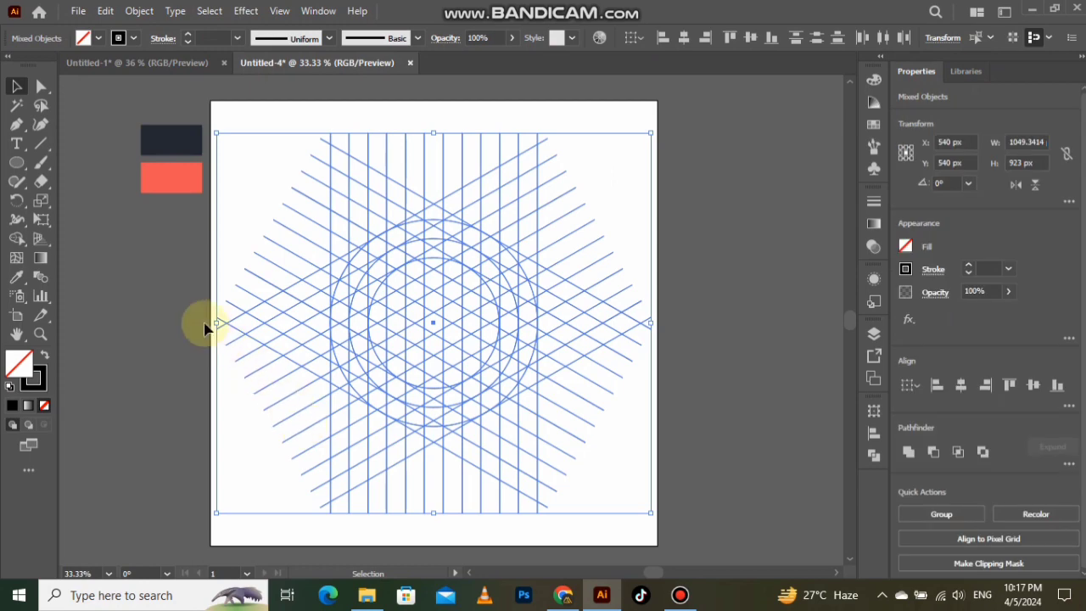
{"action": "left_click", "coordinate": [18, 240]}
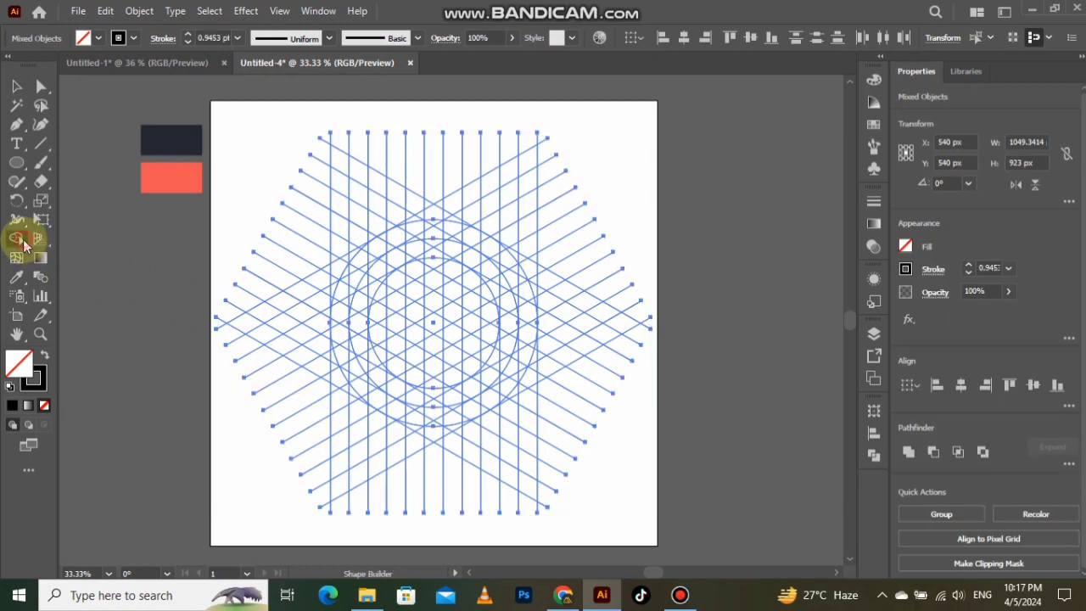
{"action": "left_click", "coordinate": [45, 356]}
Merge the curved segment along the outer circle's upper left with the slanted band descending from its lower end using Shape Builder.
{"action": "scroll", "coordinate": [435, 240], "scroll_direction": "up", "scroll_amount": 1}
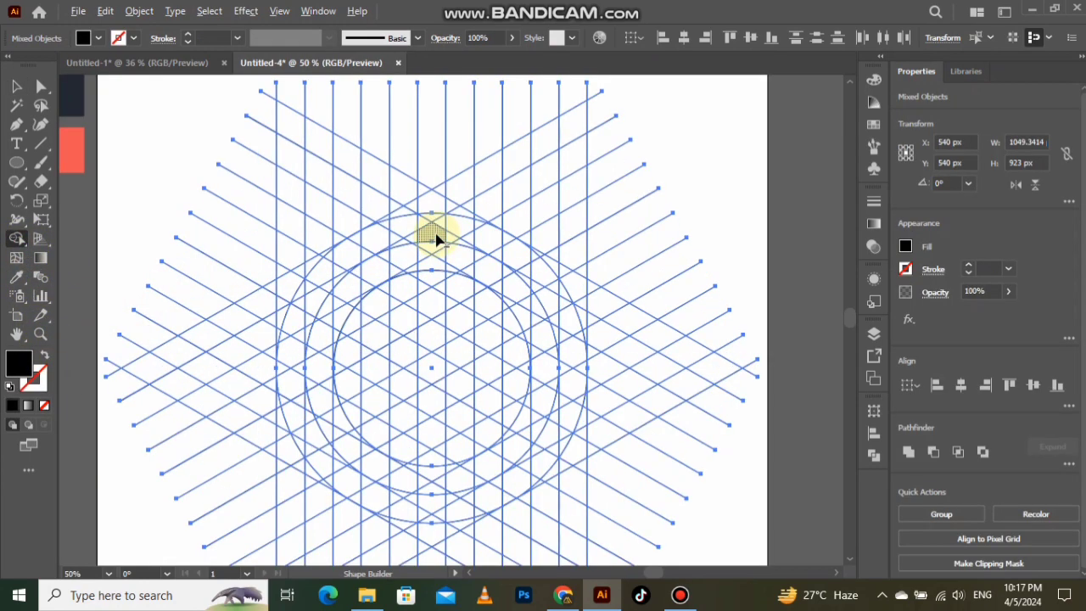
{"action": "scroll", "coordinate": [435, 240], "scroll_direction": "up", "scroll_amount": 2}
{"action": "mouse_move", "coordinate": [427, 208]}
{"action": "left_mouse_down"}
{"action": "mouse_move", "coordinate": [245, 308]}
{"action": "mouse_move", "coordinate": [236, 287]}
{"action": "left_mouse_up"}
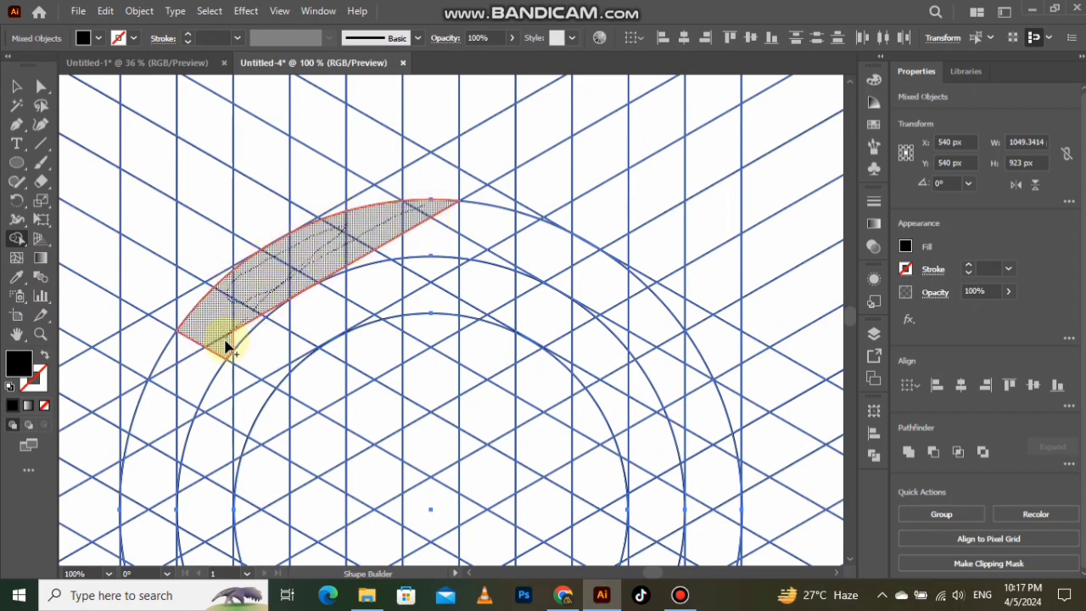
{"action": "scroll", "coordinate": [241, 329], "scroll_direction": "down", "scroll_amount": 1}
{"action": "left_click_drag", "start_coordinate": [242, 337], "coordinate": [343, 348]}
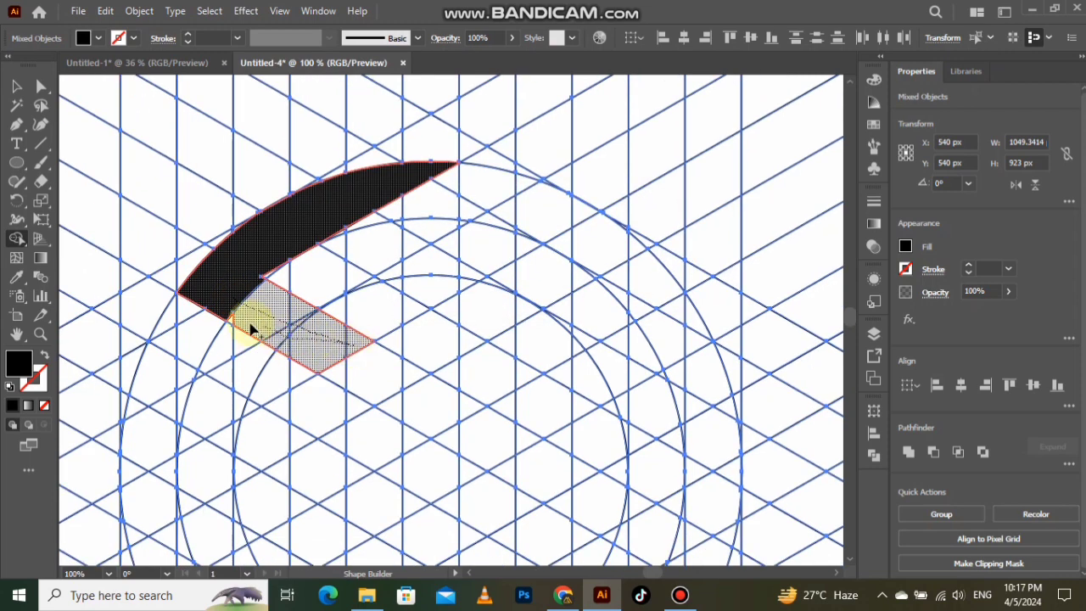
{"action": "left_click_drag", "start_coordinate": [232, 322], "coordinate": [246, 316]}
Extend the black shape with the diagonal band rising to the outer circle's upper right, and merge the leftover slivers at its inner corners.
{"action": "mouse_move", "coordinate": [315, 322]}
{"action": "left_mouse_down"}
{"action": "mouse_move", "coordinate": [360, 309]}
{"action": "mouse_move", "coordinate": [514, 219]}
{"action": "mouse_move", "coordinate": [575, 217]}
{"action": "left_mouse_up"}
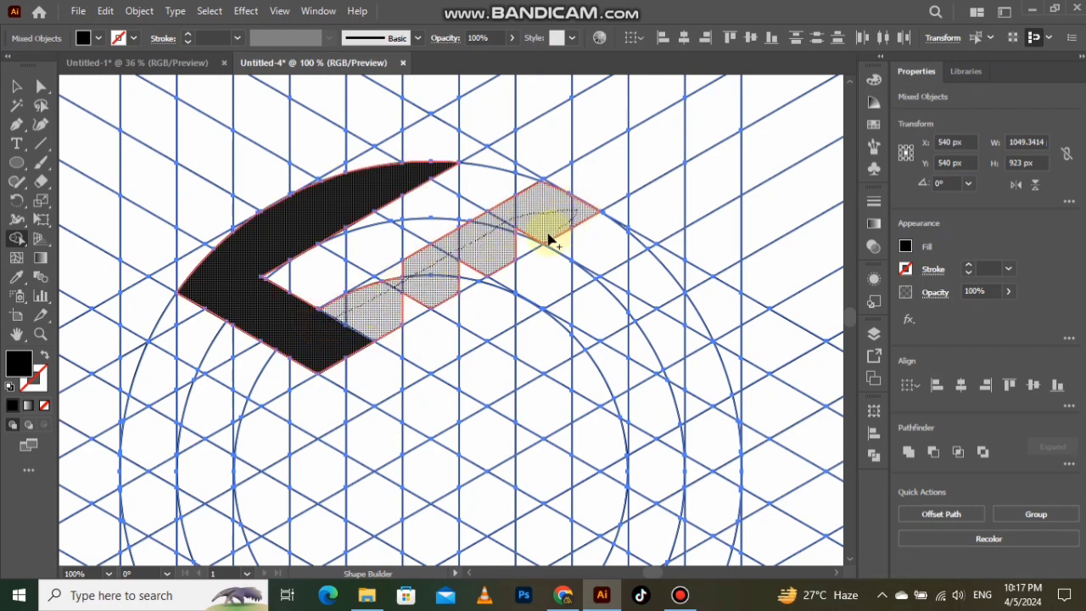
{"action": "mouse_move", "coordinate": [395, 320]}
{"action": "left_mouse_down"}
{"action": "mouse_move", "coordinate": [386, 265]}
{"action": "mouse_move", "coordinate": [343, 292]}
{"action": "mouse_move", "coordinate": [243, 286]}
{"action": "left_mouse_up"}
{"action": "scroll", "coordinate": [388, 286], "scroll_direction": "up", "scroll_amount": 2}
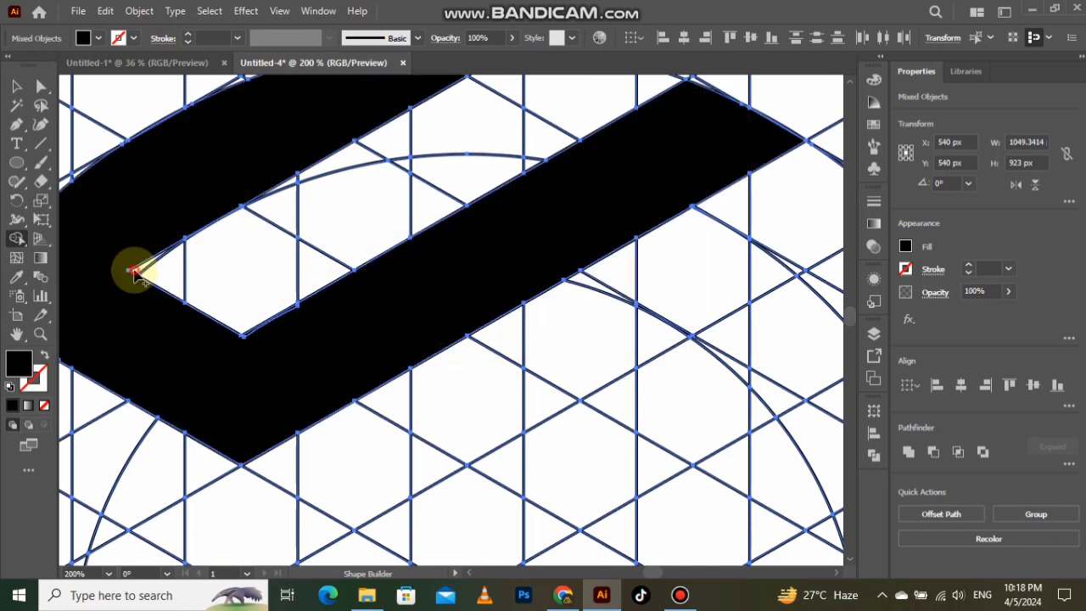
{"action": "scroll", "coordinate": [135, 280], "scroll_direction": "up", "scroll_amount": 3}
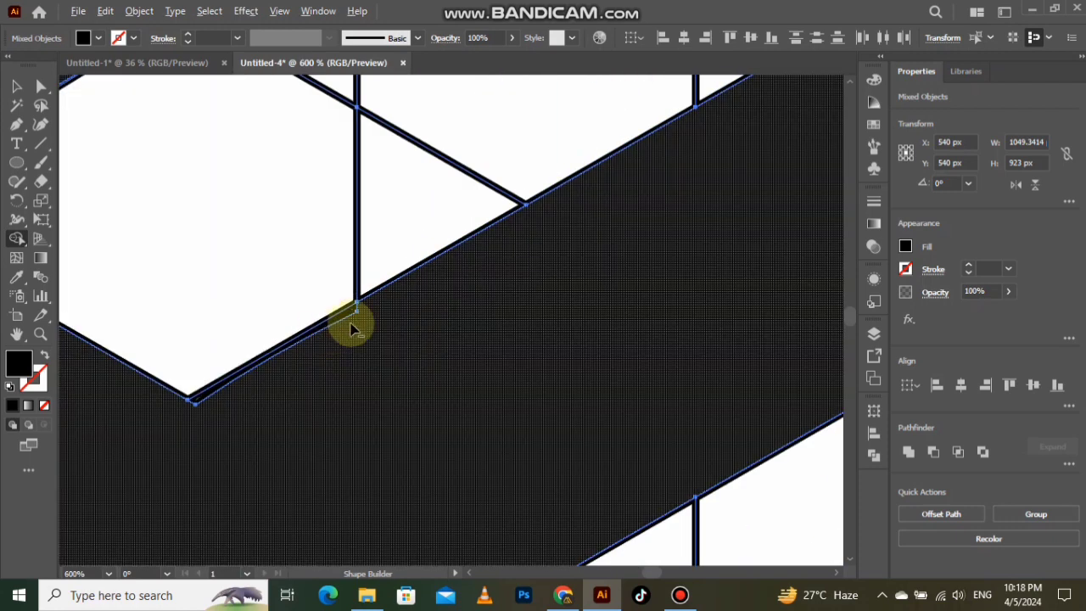
{"action": "scroll", "coordinate": [340, 310], "scroll_direction": "up", "scroll_amount": 2}
Extend the black shape with the outer circle's upper-right curve and the parallel diagonal band back to the center, merging the inner corner sliver.
{"action": "scroll", "coordinate": [351, 322], "scroll_direction": "down", "scroll_amount": 2}
{"action": "scroll", "coordinate": [351, 325], "scroll_direction": "down", "scroll_amount": 5}
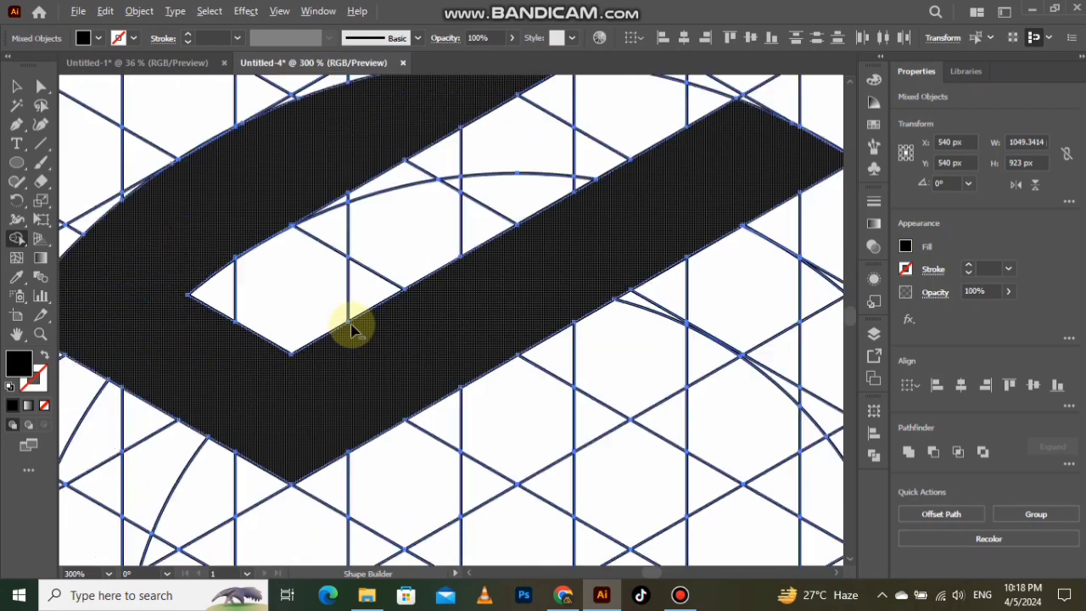
{"action": "scroll", "coordinate": [441, 330], "scroll_direction": "down", "scroll_amount": 1}
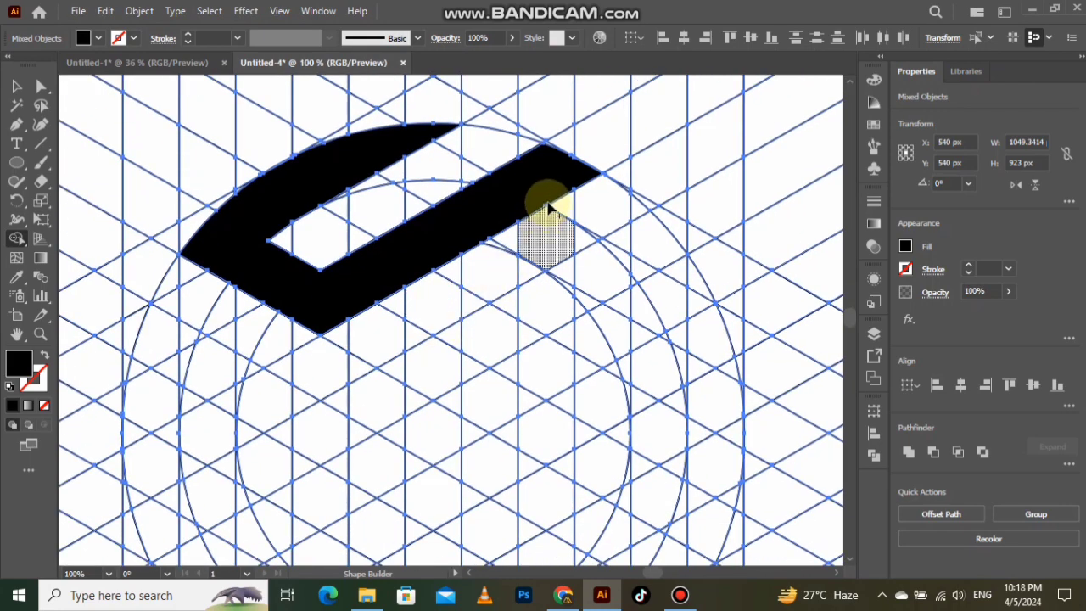
{"action": "mouse_move", "coordinate": [556, 206]}
{"action": "left_mouse_down"}
{"action": "mouse_move", "coordinate": [640, 265]}
{"action": "mouse_move", "coordinate": [620, 244]}
{"action": "mouse_move", "coordinate": [621, 217]}
{"action": "mouse_move", "coordinate": [639, 227]}
{"action": "mouse_move", "coordinate": [626, 261]}
{"action": "mouse_move", "coordinate": [430, 376]}
{"action": "left_mouse_up"}
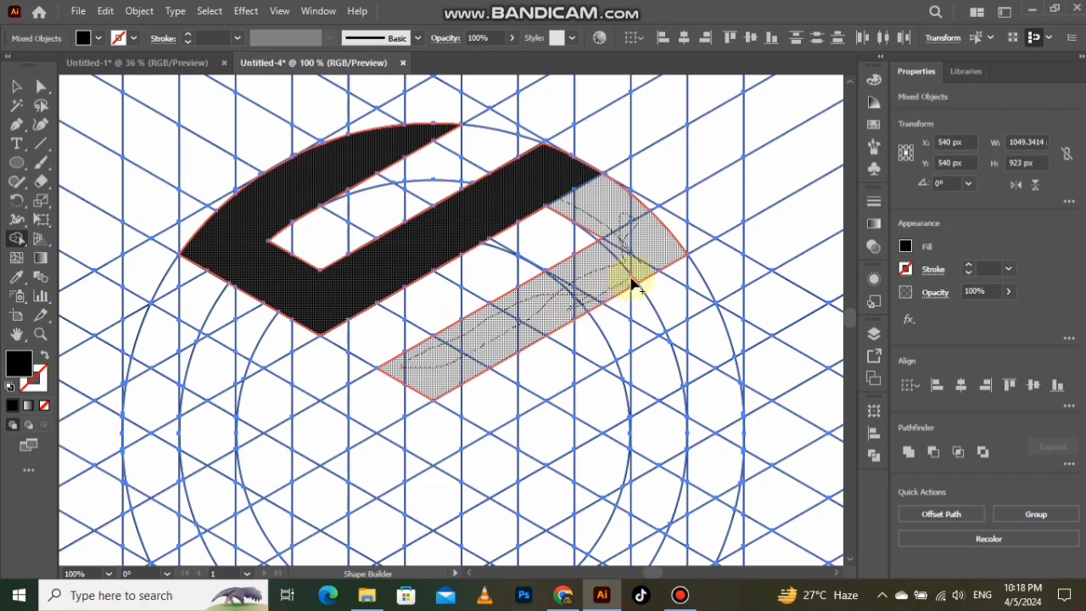
{"action": "left_click_drag", "start_coordinate": [632, 281], "coordinate": [636, 277]}
{"action": "scroll", "coordinate": [611, 223], "scroll_direction": "up", "scroll_amount": 2}
{"action": "left_click", "coordinate": [580, 249]}
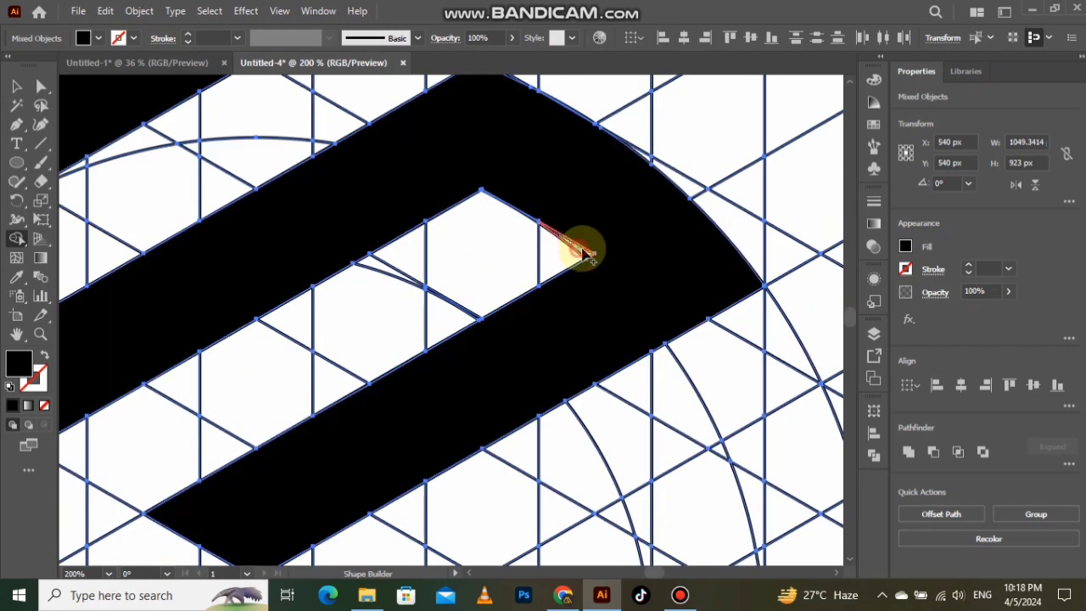
{"action": "scroll", "coordinate": [589, 253], "scroll_direction": "down", "scroll_amount": 3}
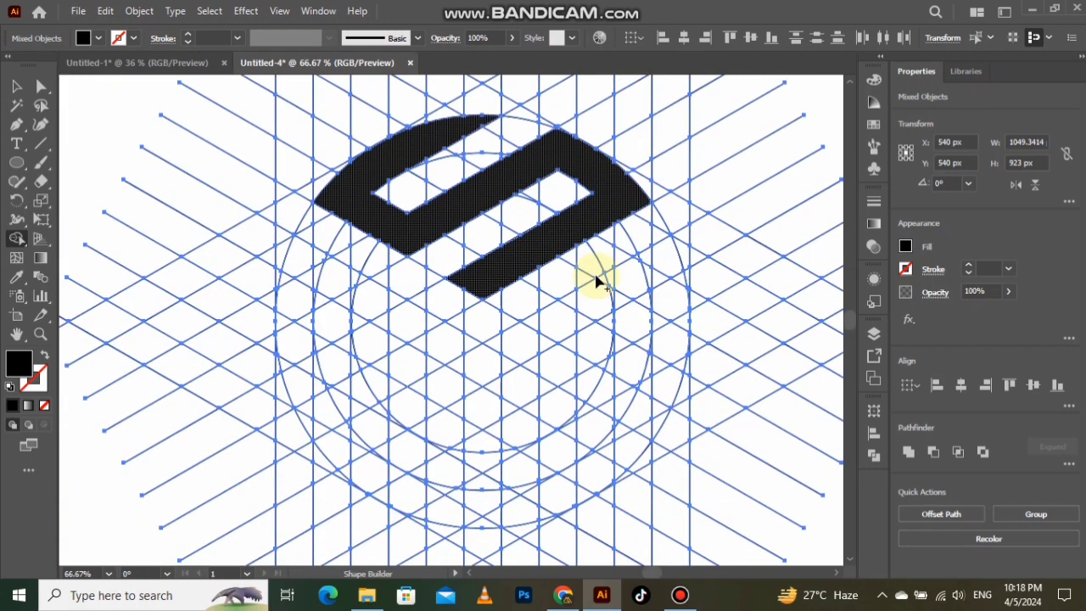
Merge the slanted band from the outer circle's left edge down to the center with the curved segment along the left side.
{"action": "scroll", "coordinate": [585, 280], "scroll_direction": "down", "scroll_amount": 1}
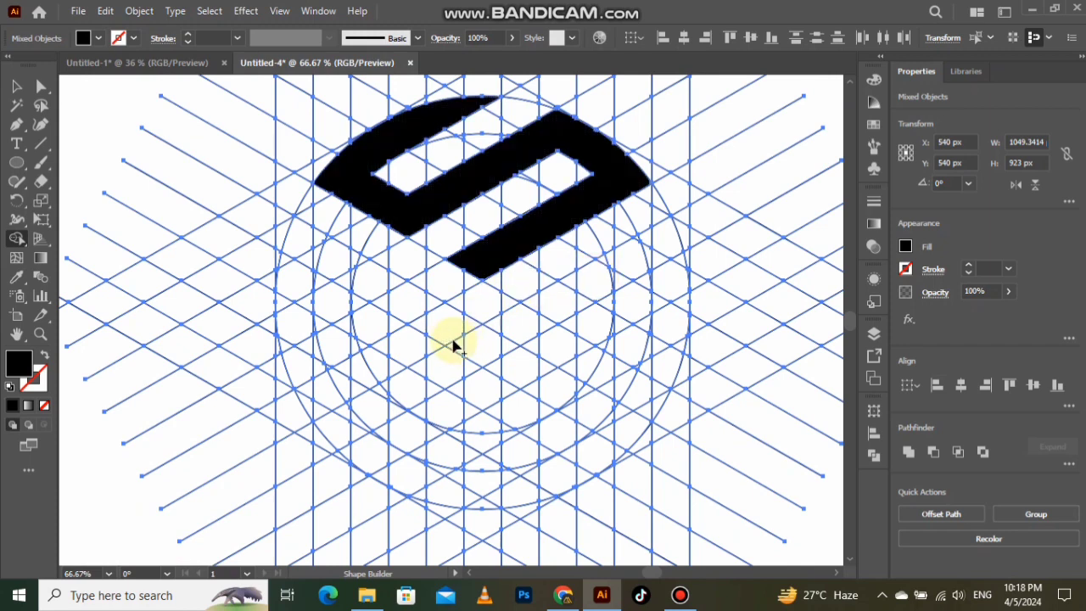
{"action": "left_click_drag", "start_coordinate": [454, 346], "coordinate": [310, 250]}
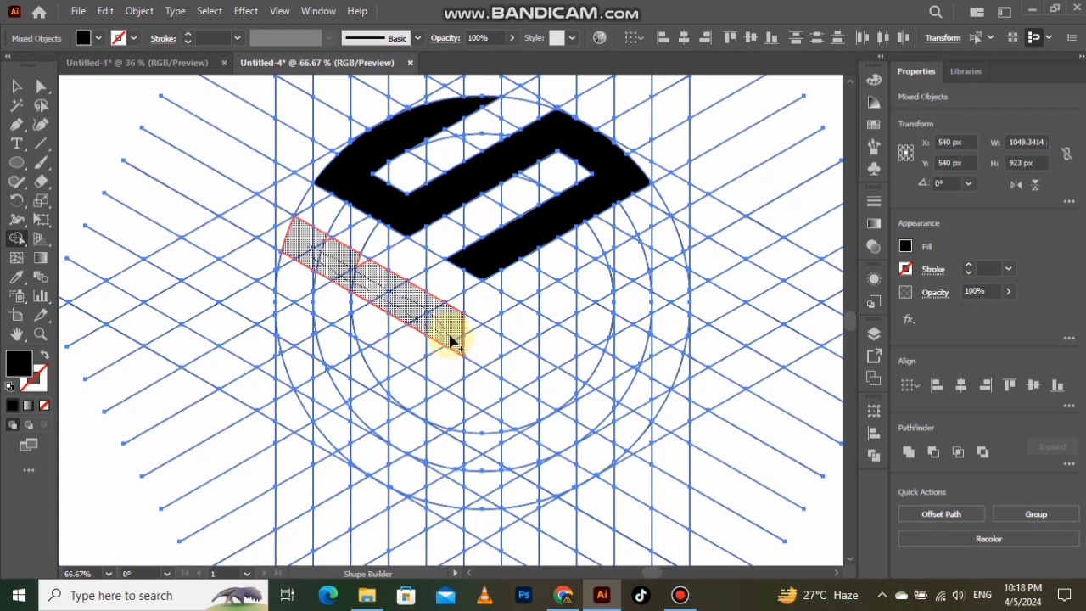
{"action": "left_click_drag", "start_coordinate": [329, 245], "coordinate": [327, 244]}
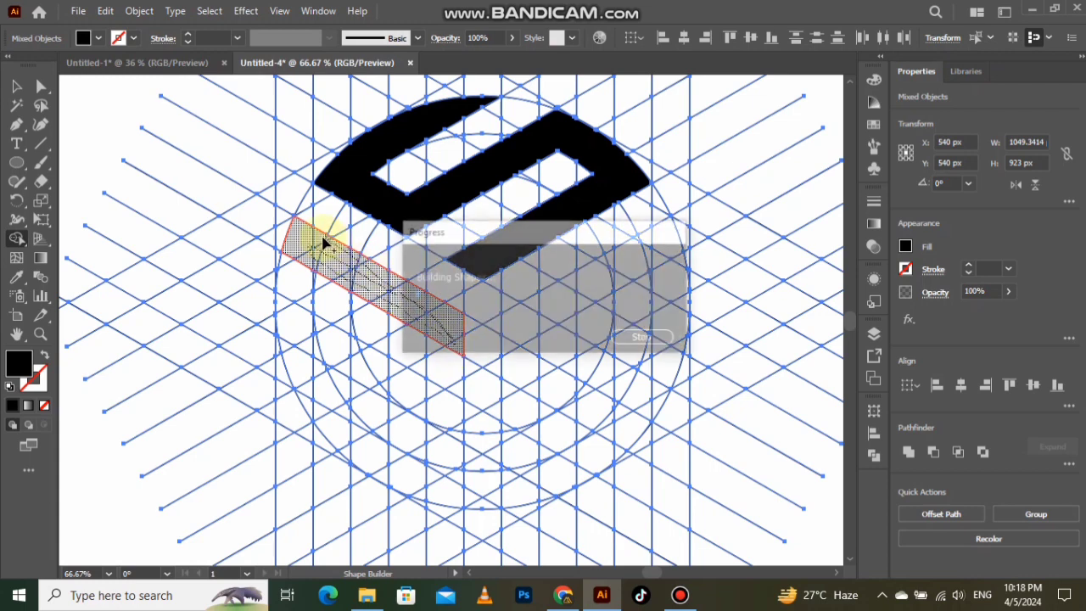
{"action": "left_click_drag", "start_coordinate": [290, 318], "coordinate": [307, 378]}
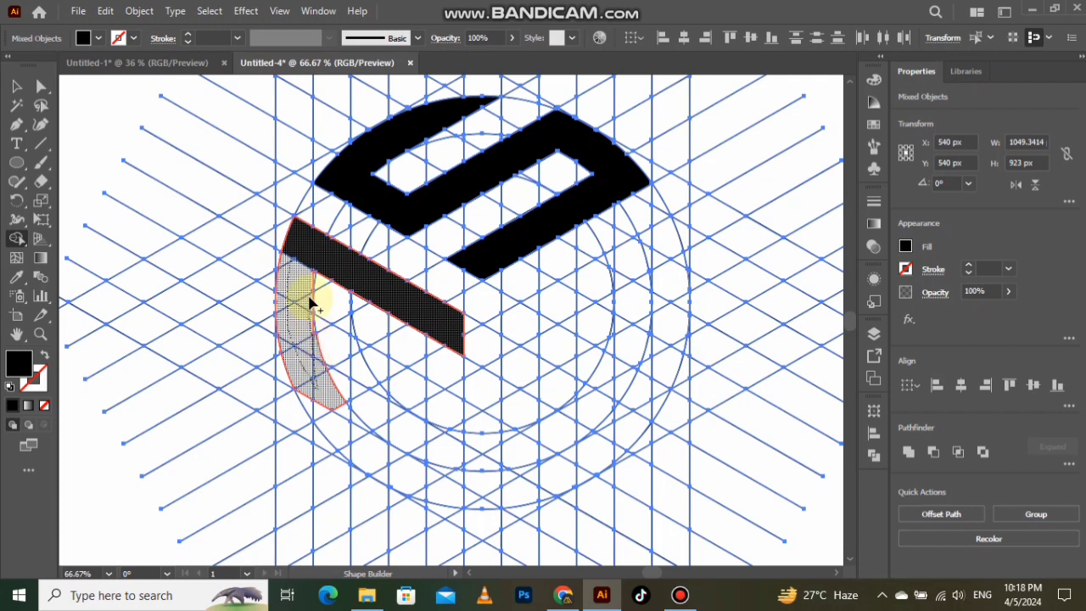
Complete the left letter shape with the lower-left curve and the inward hook beside the center, absorbing slivers along its inner edge.
{"action": "mouse_move", "coordinate": [311, 302]}
{"action": "left_mouse_down"}
{"action": "mouse_move", "coordinate": [302, 395]}
{"action": "mouse_move", "coordinate": [392, 477]}
{"action": "mouse_move", "coordinate": [441, 490]}
{"action": "left_mouse_up"}
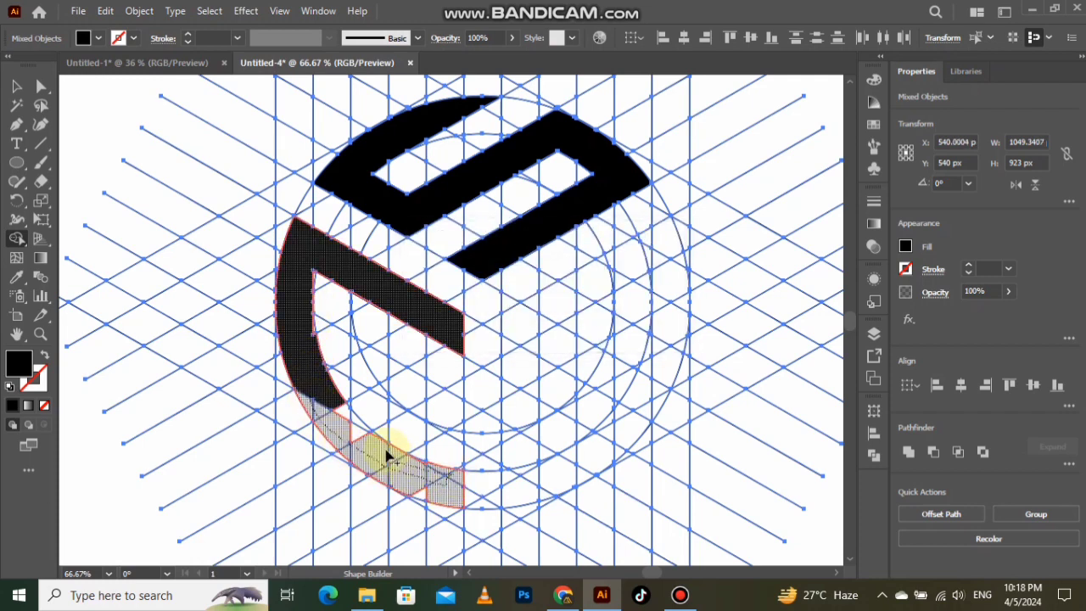
{"action": "mouse_move", "coordinate": [341, 409]}
{"action": "left_mouse_down"}
{"action": "mouse_move", "coordinate": [449, 432]}
{"action": "mouse_move", "coordinate": [434, 390]}
{"action": "mouse_move", "coordinate": [435, 445]}
{"action": "mouse_move", "coordinate": [457, 422]}
{"action": "mouse_move", "coordinate": [458, 438]}
{"action": "mouse_move", "coordinate": [436, 412]}
{"action": "left_mouse_up"}
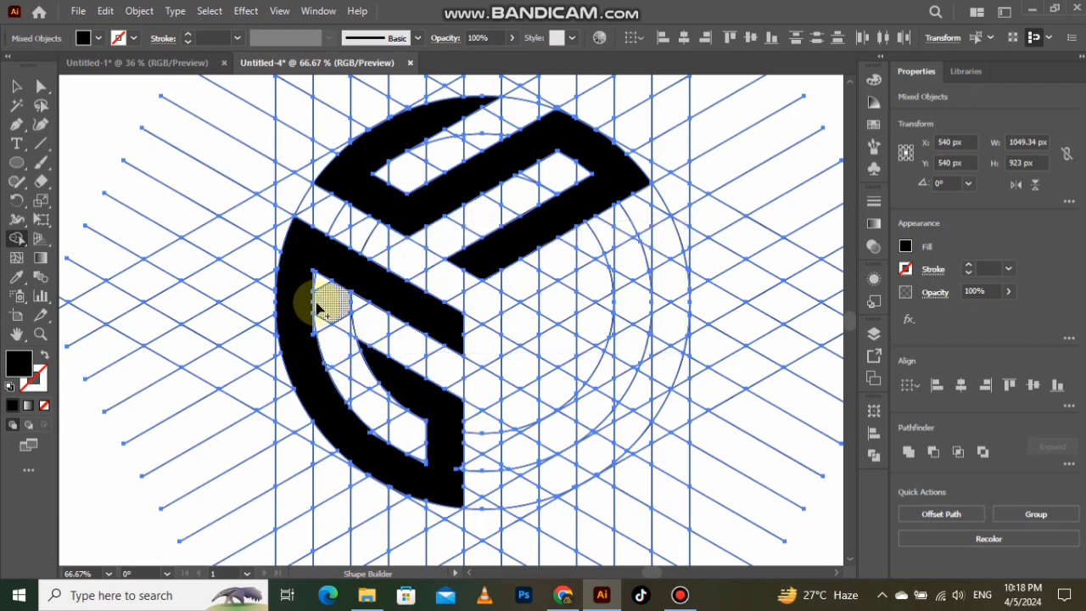
{"action": "scroll", "coordinate": [315, 303], "scroll_direction": "up", "scroll_amount": 3}
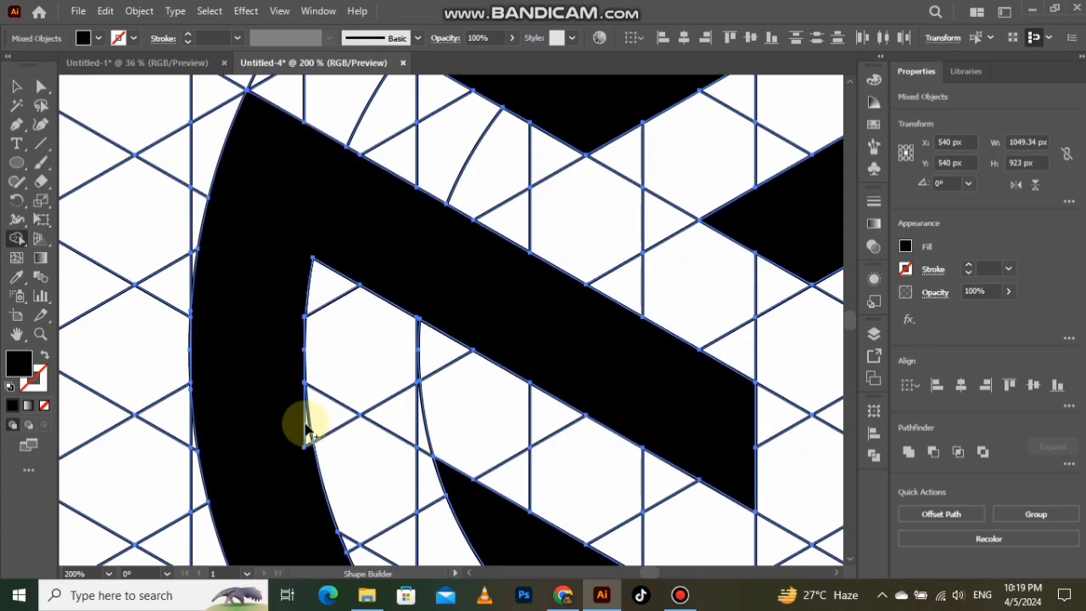
{"action": "scroll", "coordinate": [303, 424], "scroll_direction": "up", "scroll_amount": 1}
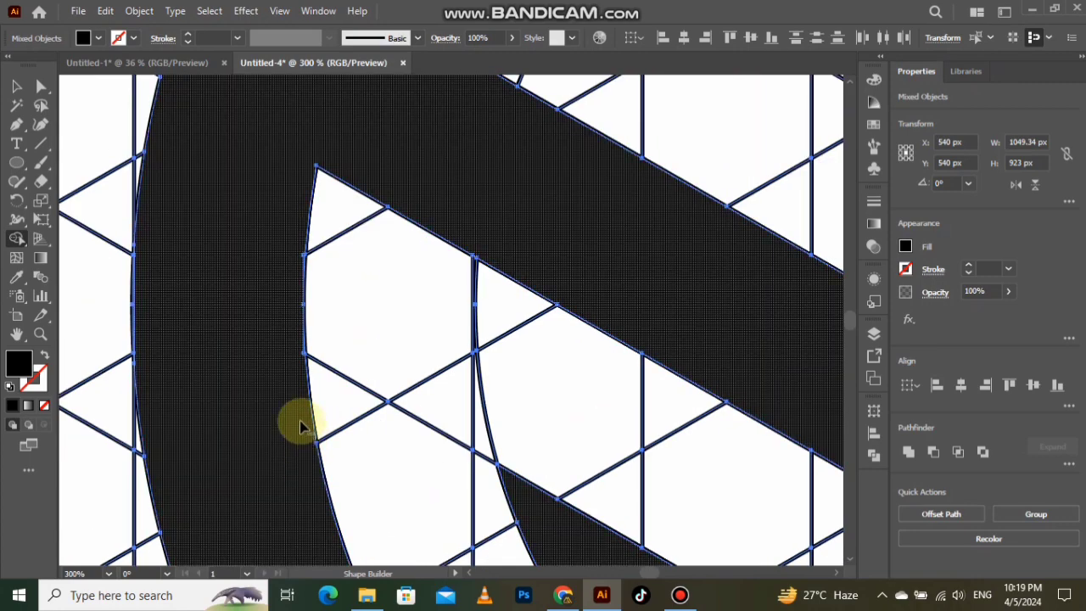
{"action": "scroll", "coordinate": [300, 424], "scroll_direction": "down", "scroll_amount": 4}
{"action": "scroll", "coordinate": [371, 452], "scroll_direction": "up", "scroll_amount": 3}
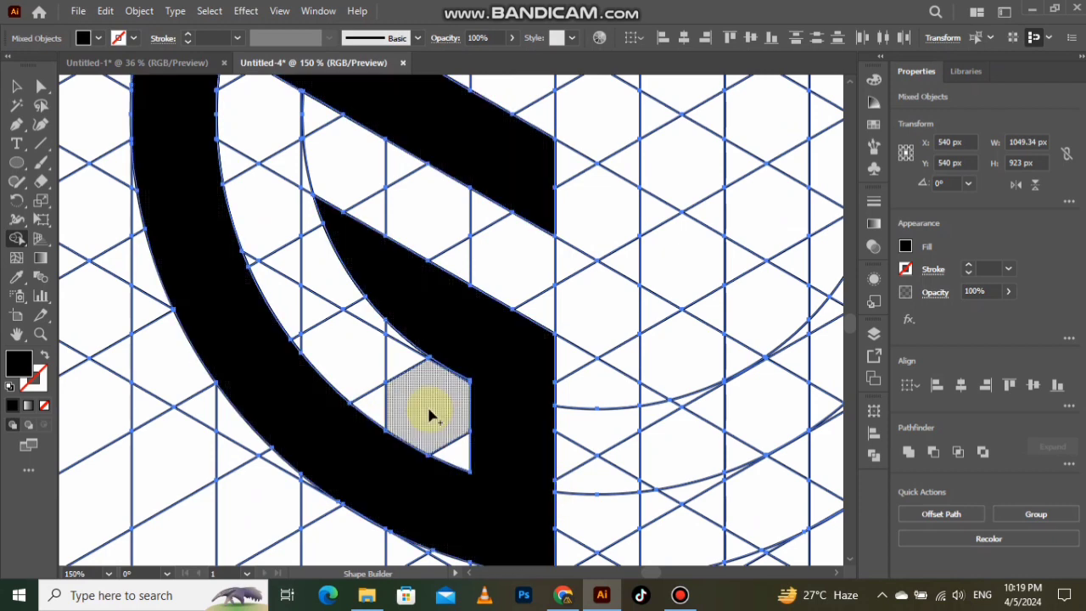
{"action": "scroll", "coordinate": [416, 413], "scroll_direction": "down", "scroll_amount": 2}
{"action": "scroll", "coordinate": [611, 278], "scroll_direction": "up", "scroll_amount": 1}
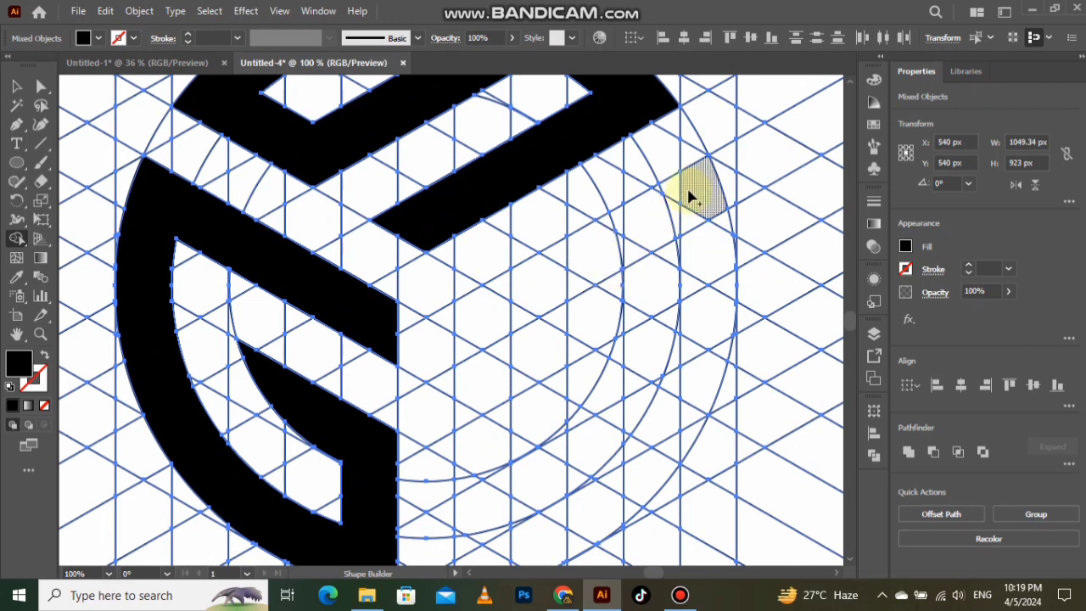
Merge the diagonal band rising from the center to the outer circle's right edge with the vertical bar descending to the circle's bottom.
{"action": "mouse_move", "coordinate": [655, 219]}
{"action": "left_mouse_down"}
{"action": "mouse_move", "coordinate": [512, 303]}
{"action": "mouse_move", "coordinate": [467, 354]}
{"action": "left_mouse_up"}
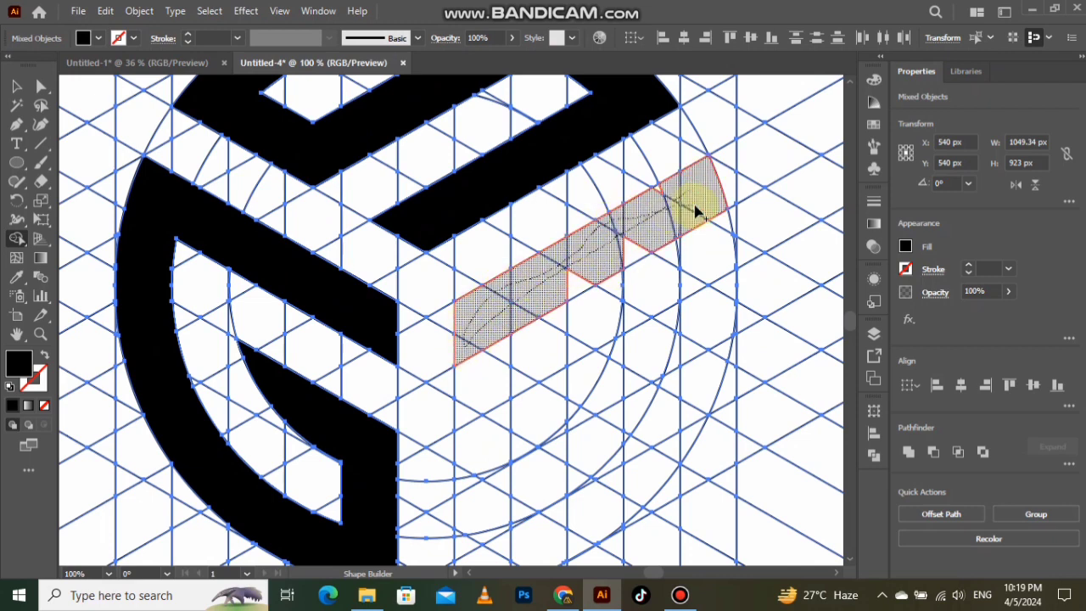
{"action": "left_click_drag", "start_coordinate": [570, 290], "coordinate": [625, 229]}
{"action": "scroll", "coordinate": [659, 189], "scroll_direction": "up", "scroll_amount": 2}
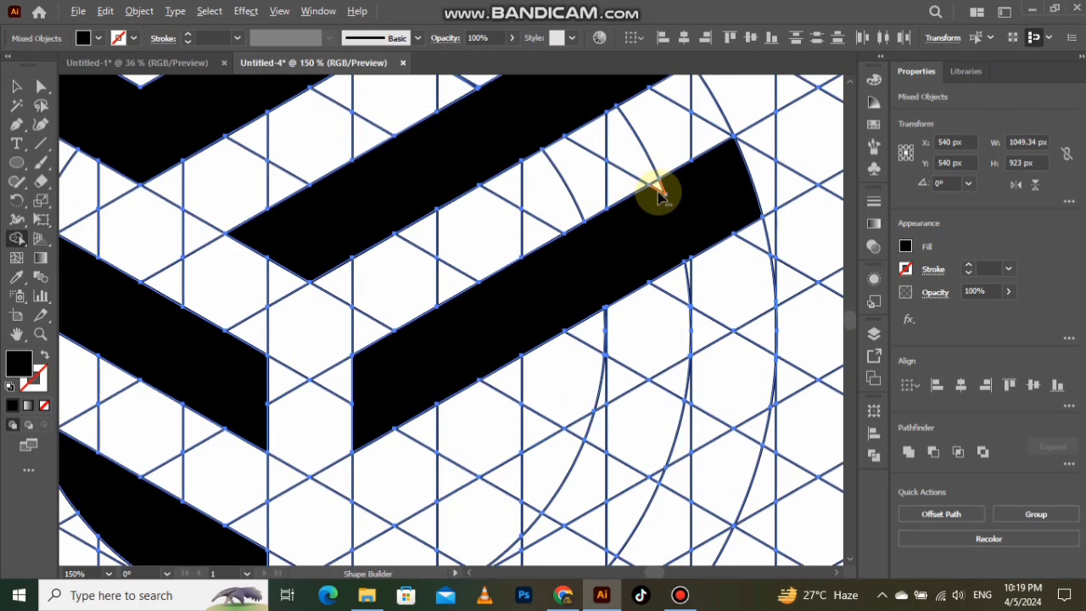
{"action": "scroll", "coordinate": [617, 211], "scroll_direction": "down", "scroll_amount": 3}
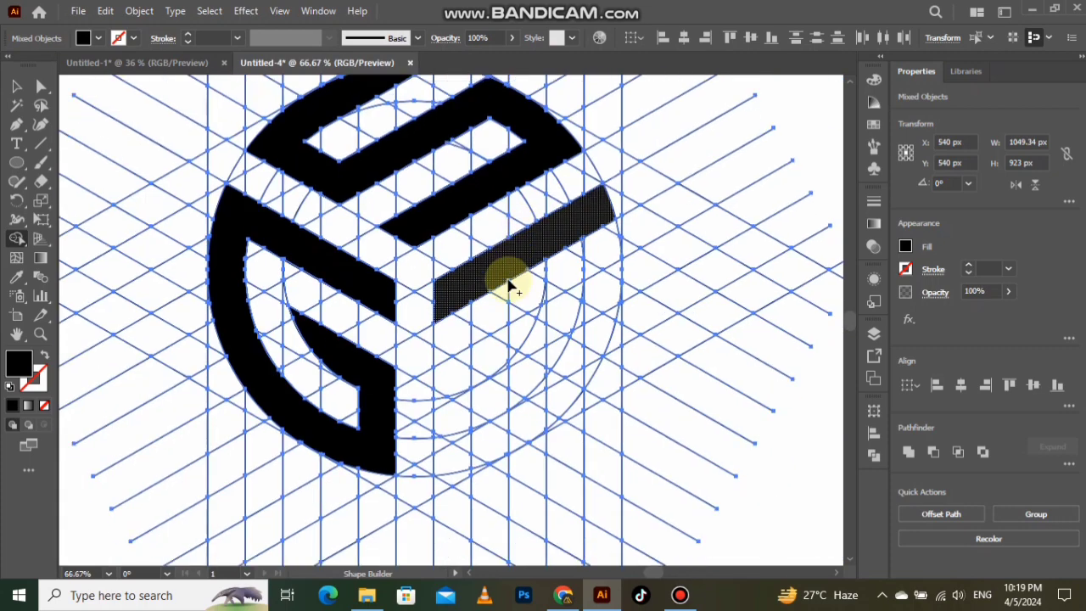
{"action": "left_click_drag", "start_coordinate": [459, 293], "coordinate": [455, 430]}
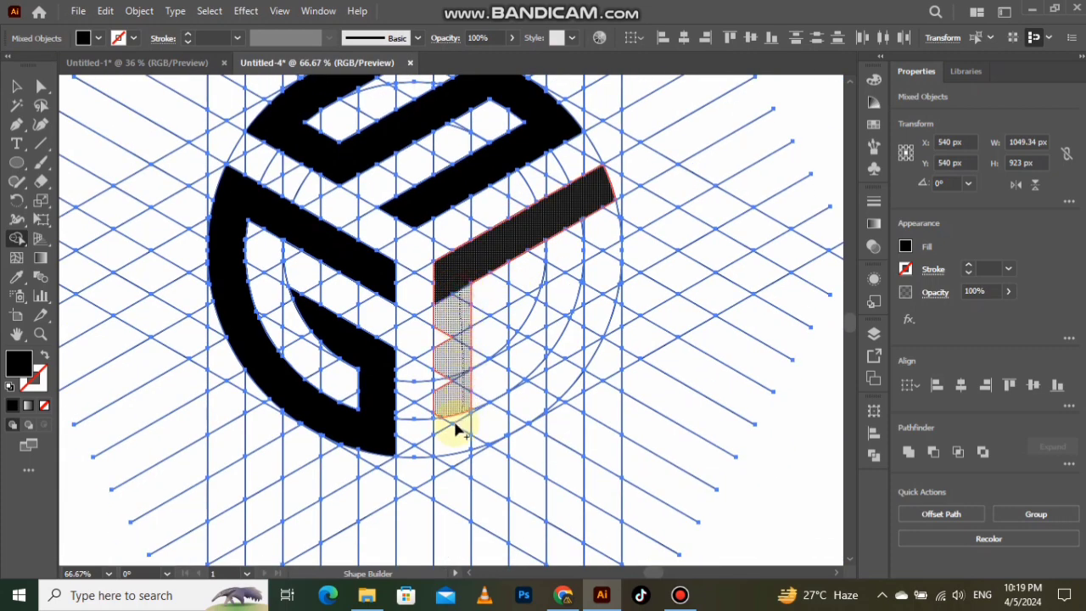
{"action": "left_click_drag", "start_coordinate": [442, 346], "coordinate": [443, 342]}
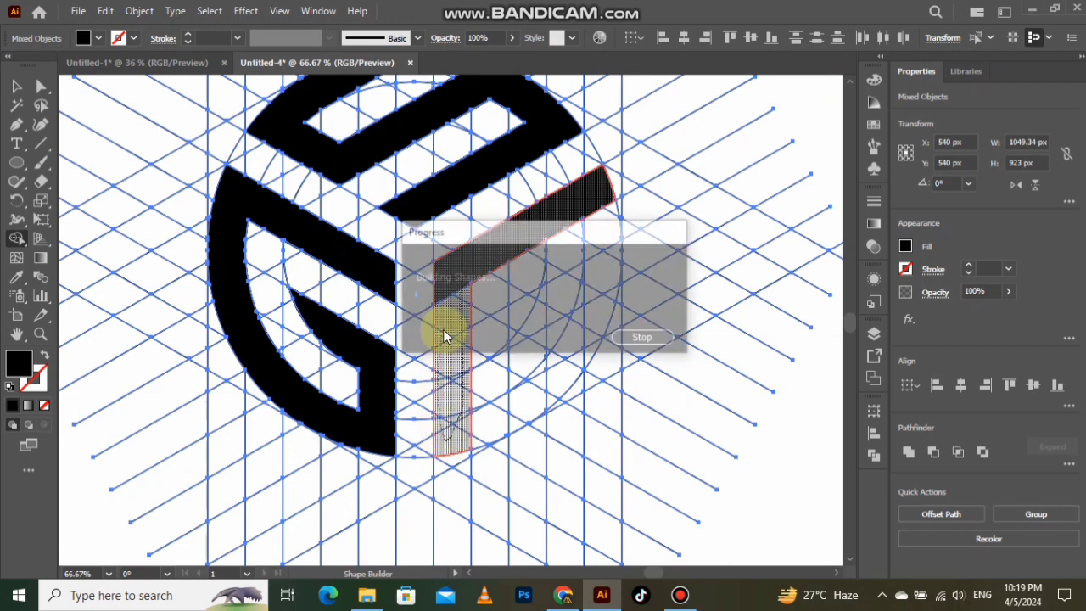
Extend the right letter shape with the curved segment along the outer circle's lower right, and merge the thin sliver on its inner edge.
{"action": "mouse_move", "coordinate": [465, 442]}
{"action": "left_mouse_down"}
{"action": "mouse_move", "coordinate": [554, 367]}
{"action": "mouse_move", "coordinate": [610, 270]}
{"action": "left_mouse_up"}
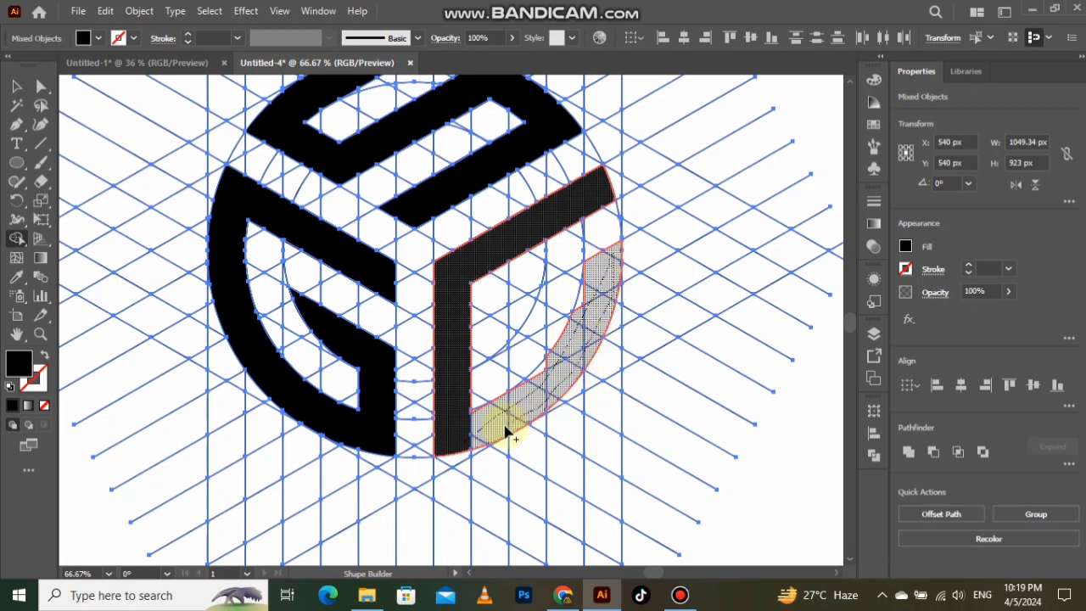
{"action": "mouse_move", "coordinate": [508, 433]}
{"action": "left_mouse_down"}
{"action": "mouse_move", "coordinate": [585, 299]}
{"action": "mouse_move", "coordinate": [501, 429]}
{"action": "mouse_move", "coordinate": [548, 374]}
{"action": "mouse_move", "coordinate": [601, 249]}
{"action": "left_mouse_up"}
{"action": "scroll", "coordinate": [582, 296], "scroll_direction": "up", "scroll_amount": 1}
{"action": "scroll", "coordinate": [576, 280], "scroll_direction": "up", "scroll_amount": 3}
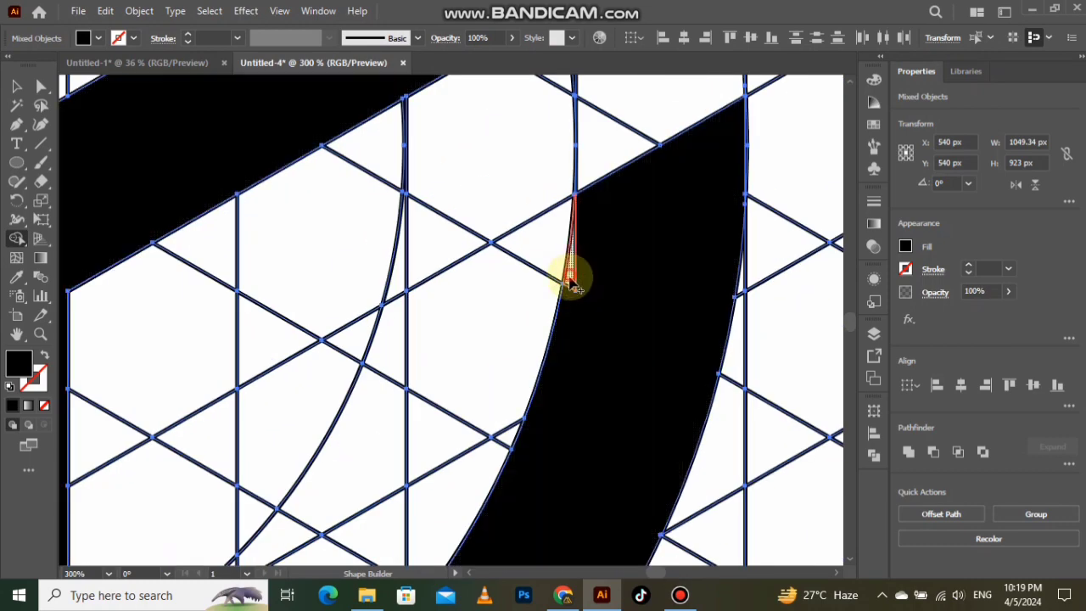
{"action": "scroll", "coordinate": [595, 312], "scroll_direction": "down", "scroll_amount": 2}
Complete the right letter shape with its inward diagonal hook, and merge the sliver at its lower inner corner.
{"action": "mouse_move", "coordinate": [587, 270]}
{"action": "left_mouse_down"}
{"action": "mouse_move", "coordinate": [500, 327]}
{"action": "mouse_move", "coordinate": [447, 393]}
{"action": "mouse_move", "coordinate": [514, 379]}
{"action": "mouse_move", "coordinate": [539, 355]}
{"action": "left_mouse_up"}
{"action": "scroll", "coordinate": [577, 340], "scroll_direction": "down", "scroll_amount": 3}
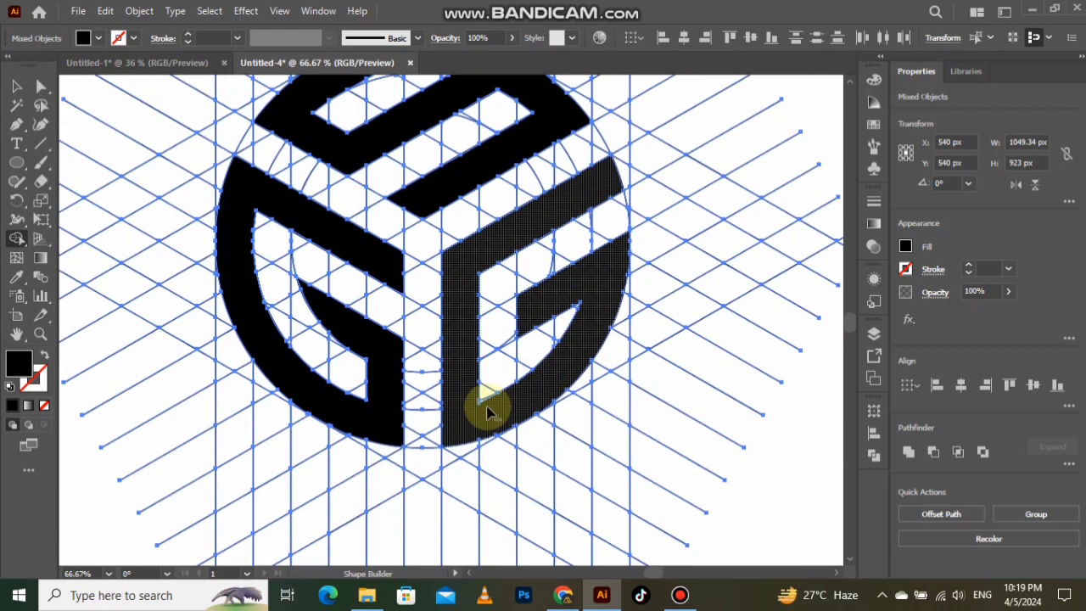
{"action": "scroll", "coordinate": [479, 405], "scroll_direction": "up", "scroll_amount": 4}
{"action": "scroll", "coordinate": [475, 402], "scroll_direction": "up", "scroll_amount": 1}
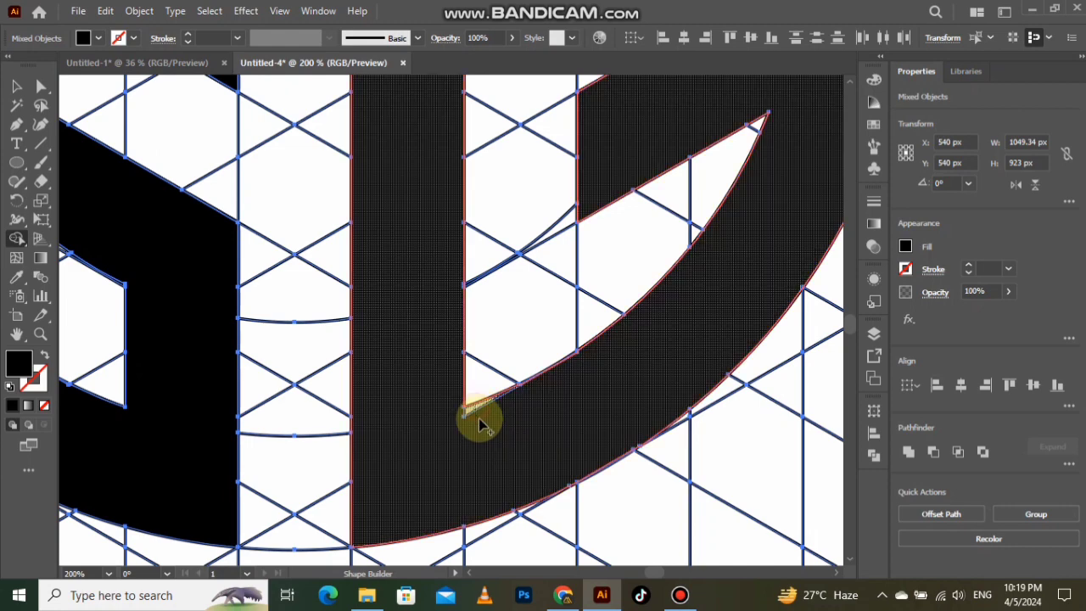
{"action": "scroll", "coordinate": [527, 423], "scroll_direction": "down", "scroll_amount": 3}
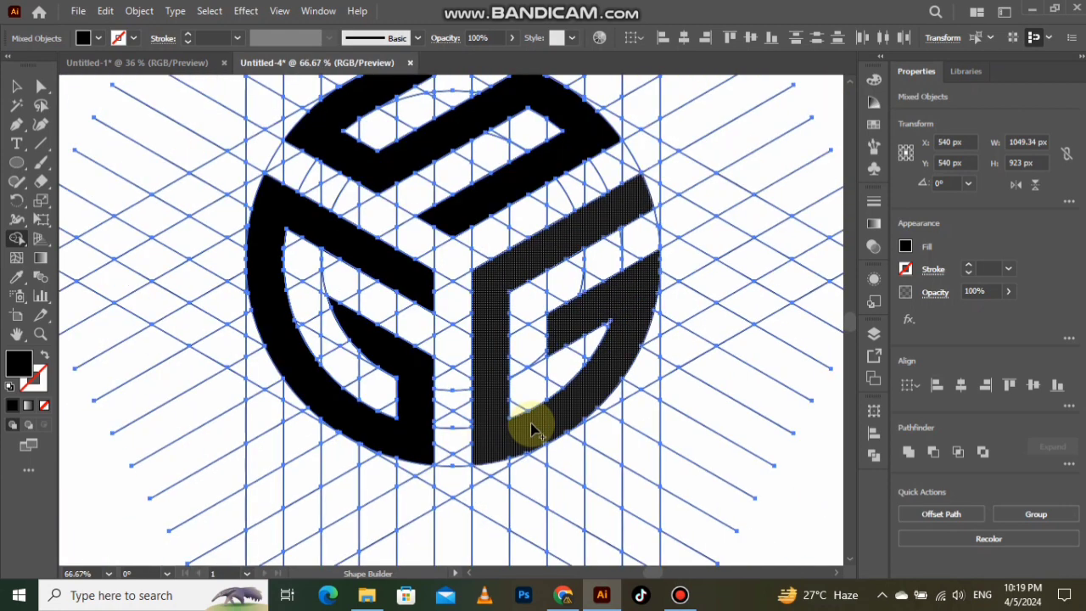
Select all the unfilled construction lines and circles with the Magic Wand and delete them, keeping the black logo shapes.
{"action": "scroll", "coordinate": [530, 423], "scroll_direction": "down", "scroll_amount": 2}
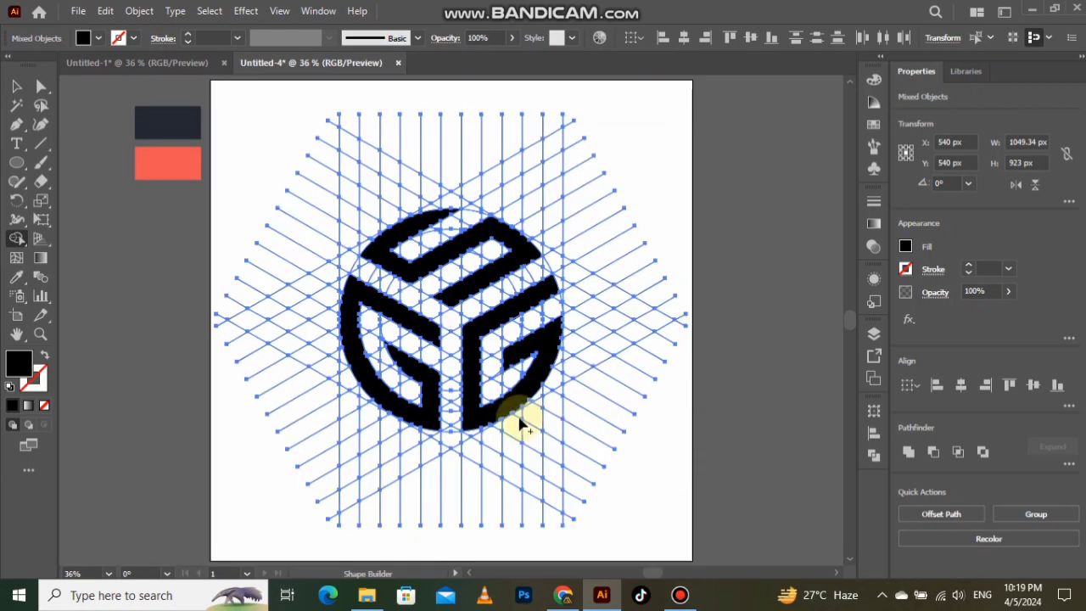
{"action": "left_click", "coordinate": [16, 86]}
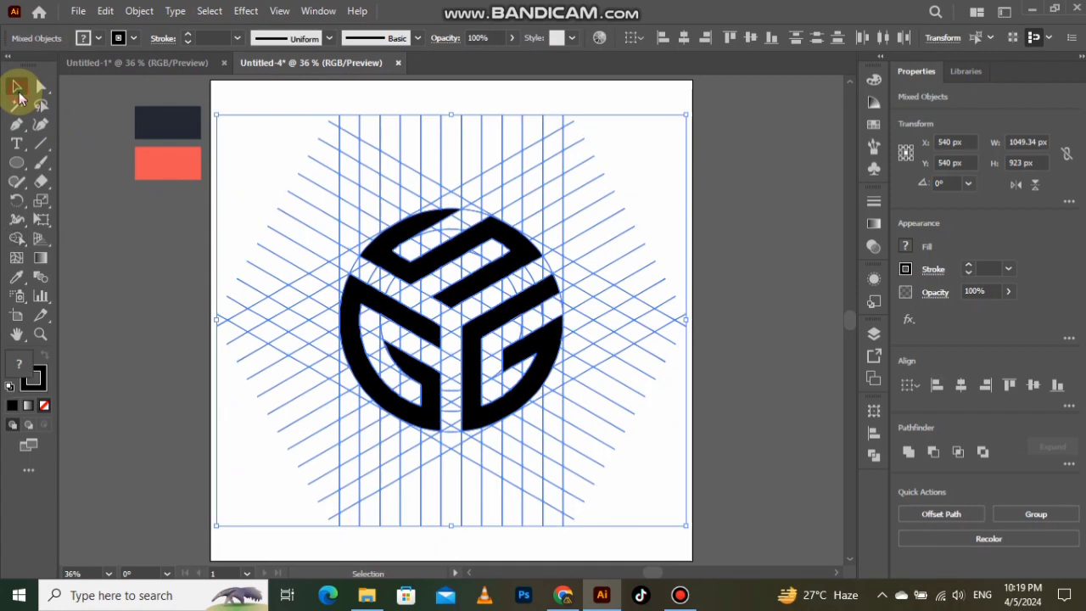
{"action": "left_click", "coordinate": [270, 101]}
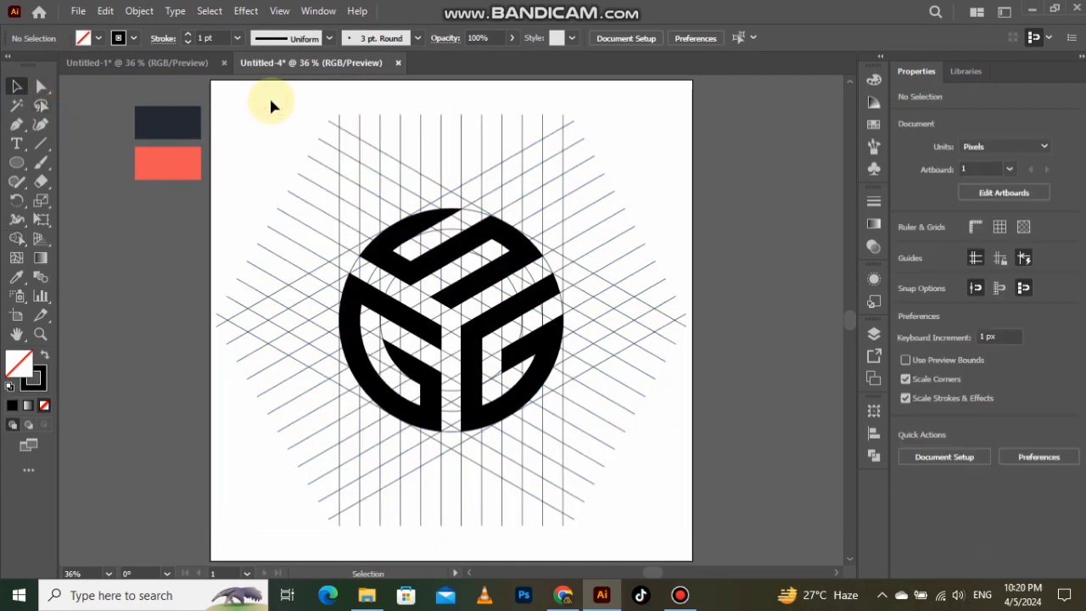
{"action": "left_click", "coordinate": [18, 107]}
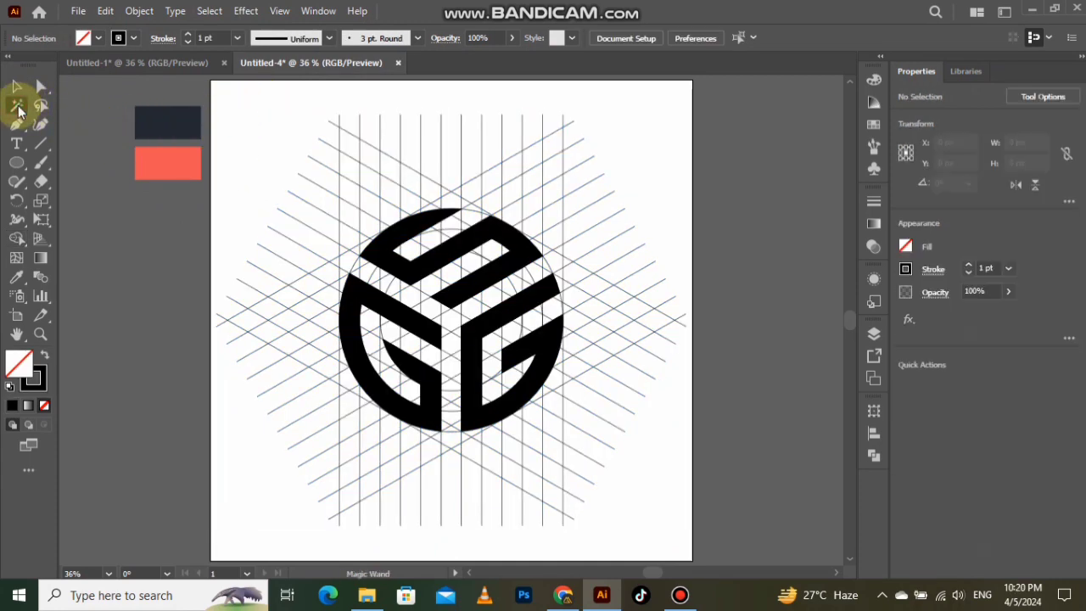
{"action": "left_click", "coordinate": [443, 190]}
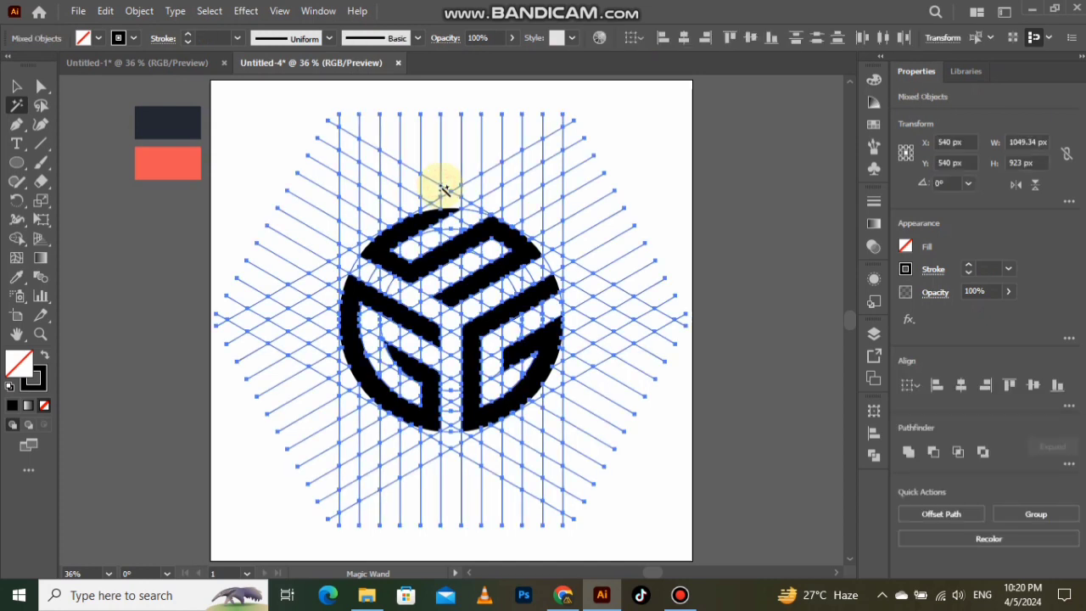
{"action": "key", "text": "Delete"}
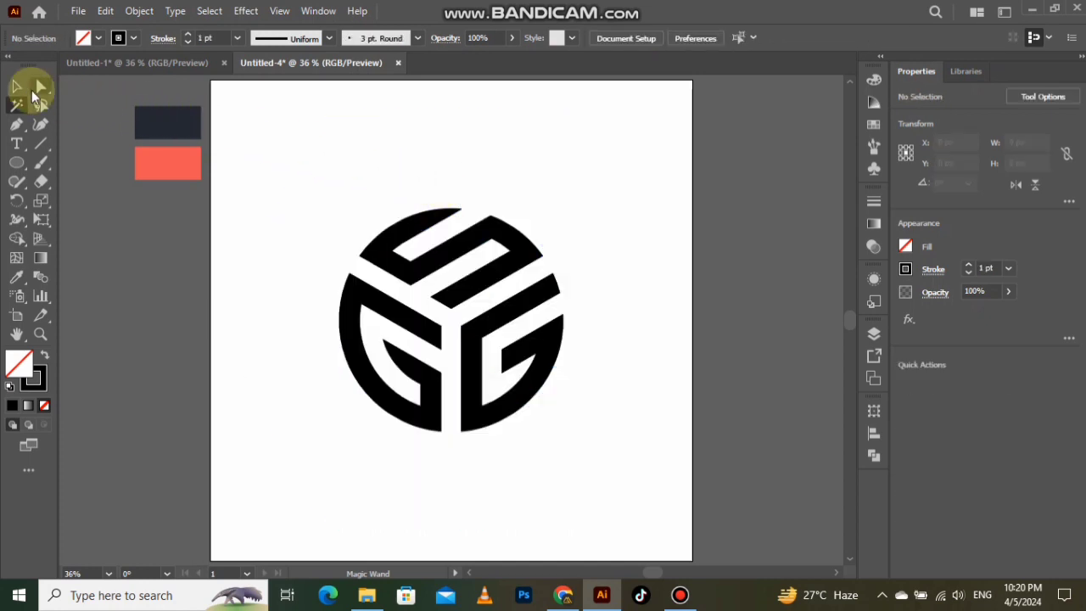
Select all the black logo shapes and group them.
{"action": "left_click", "coordinate": [16, 86]}
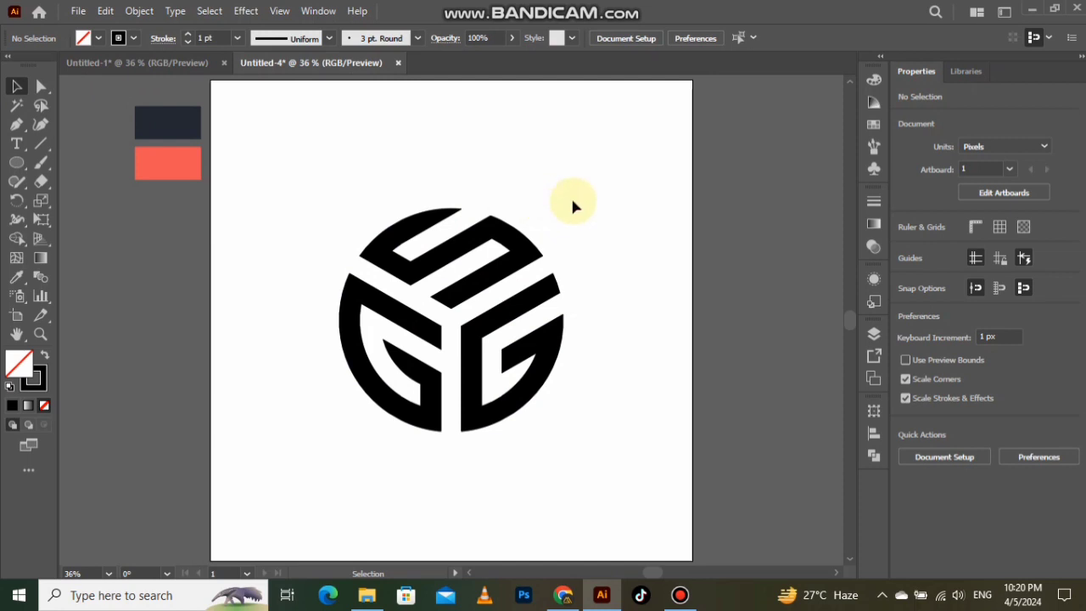
{"action": "left_click_drag", "start_coordinate": [572, 205], "coordinate": [357, 431]}
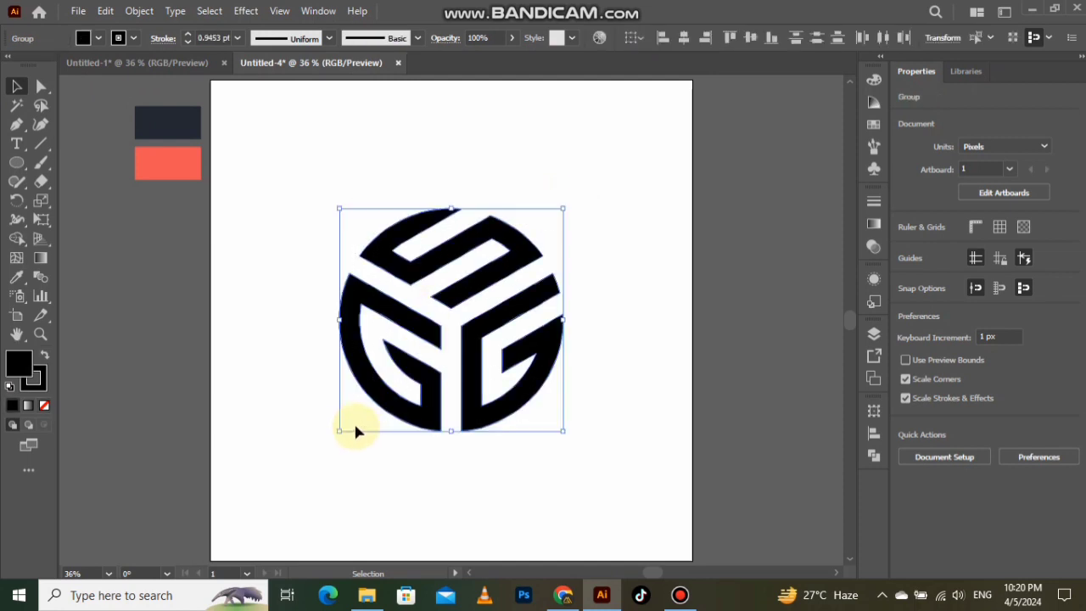
{"action": "right_click", "coordinate": [416, 324]}
{"action": "left_click", "coordinate": [485, 442]}
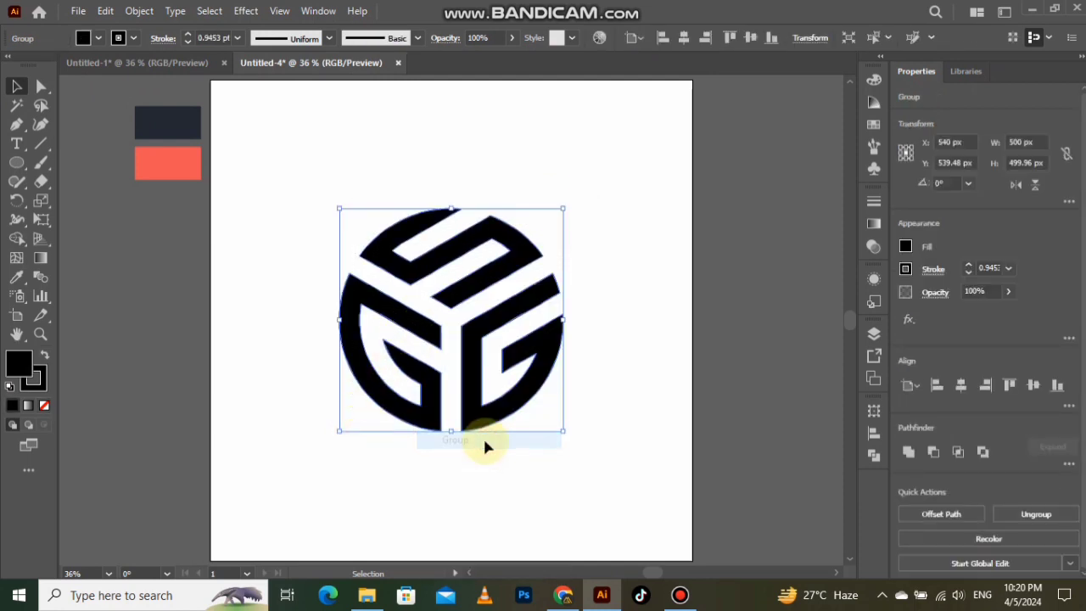
Remove the stroke from the grouped logo, keeping its black fill, and deselect it.
{"action": "left_click", "coordinate": [41, 388]}
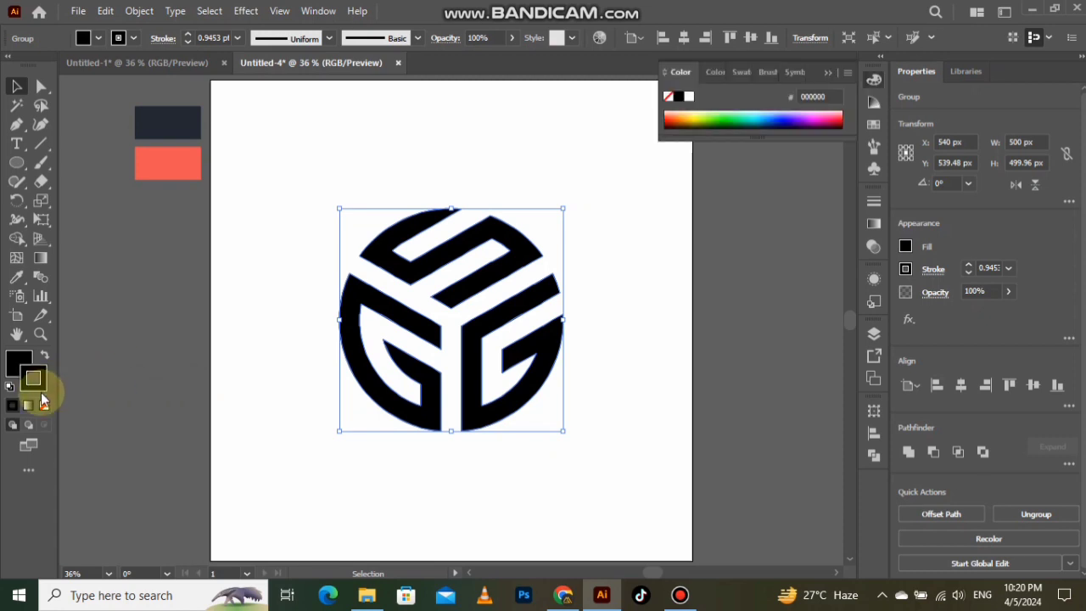
{"action": "left_click", "coordinate": [44, 405]}
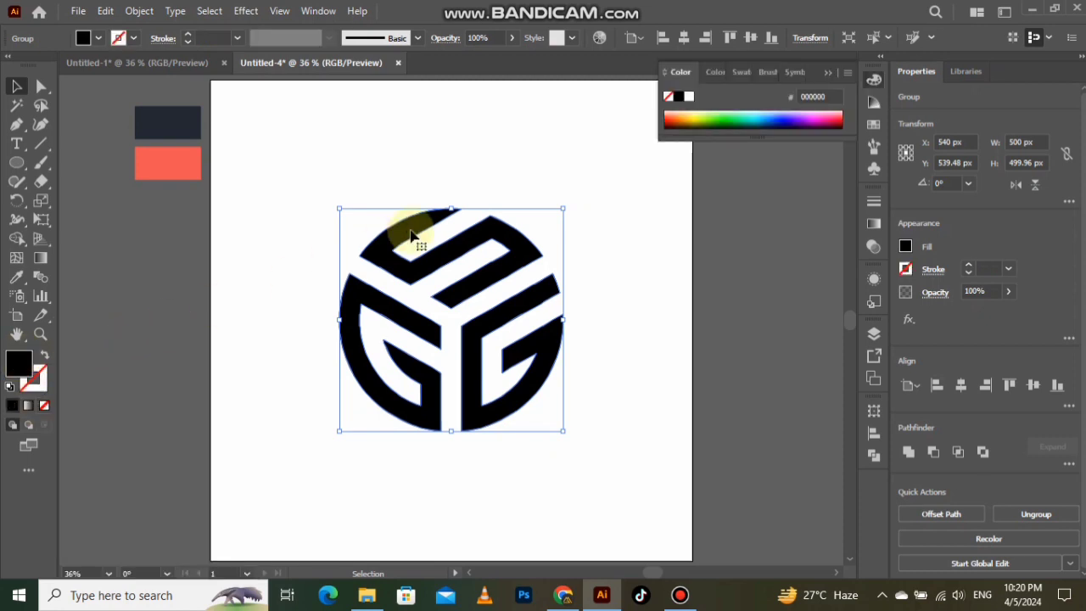
{"action": "left_click", "coordinate": [825, 73]}
{"action": "left_click", "coordinate": [618, 196]}
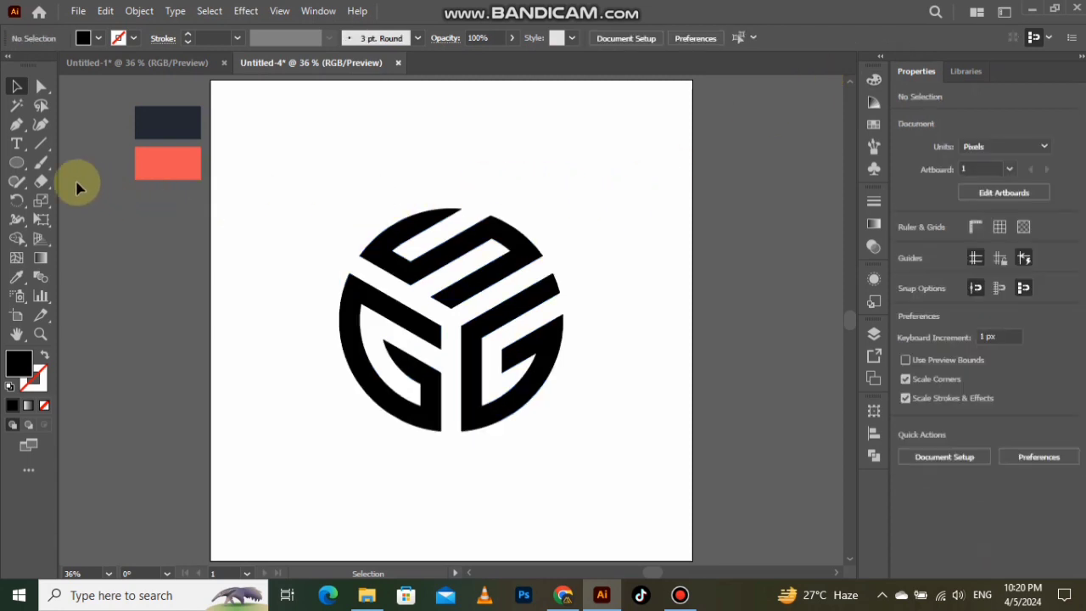
Create a rectangle 1080 px wide and 1080 px high with the Rectangle tool.
{"action": "right_click", "coordinate": [22, 168]}
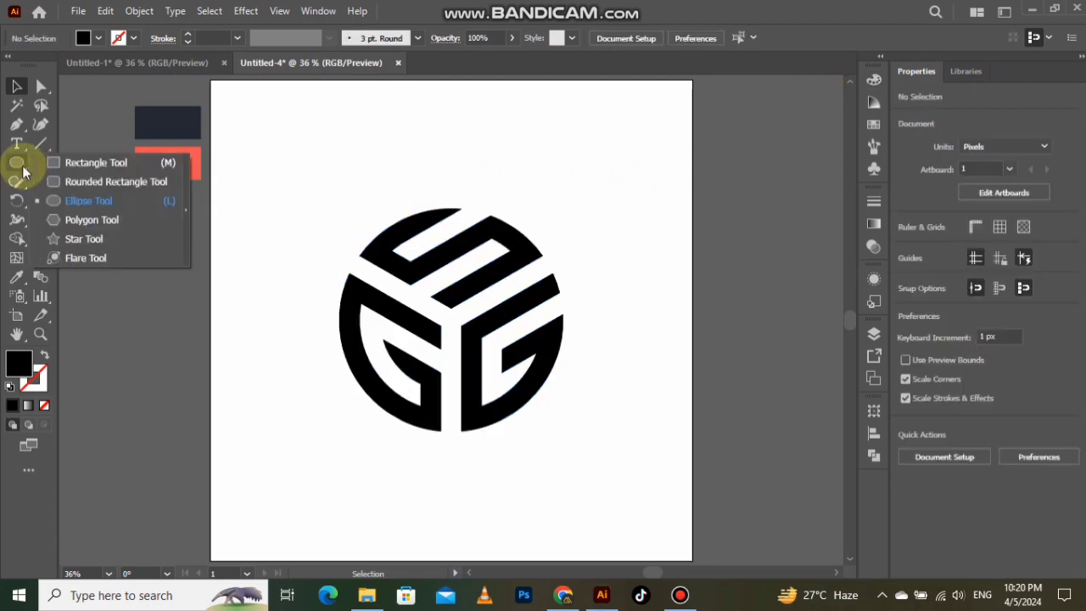
{"action": "left_click", "coordinate": [87, 164]}
{"action": "left_click", "coordinate": [304, 179]}
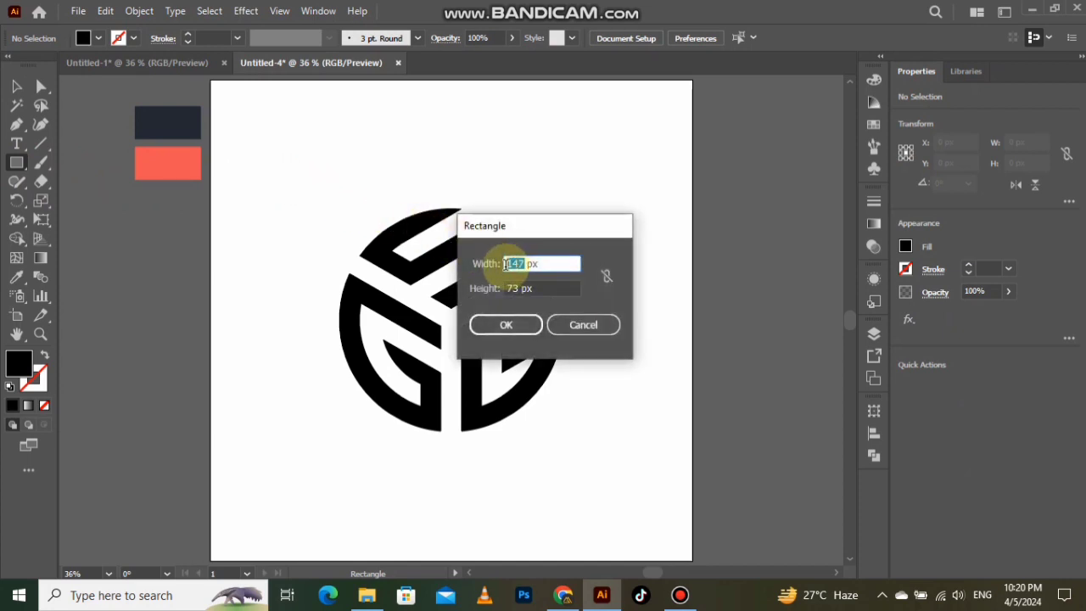
{"action": "type", "text": "1"}
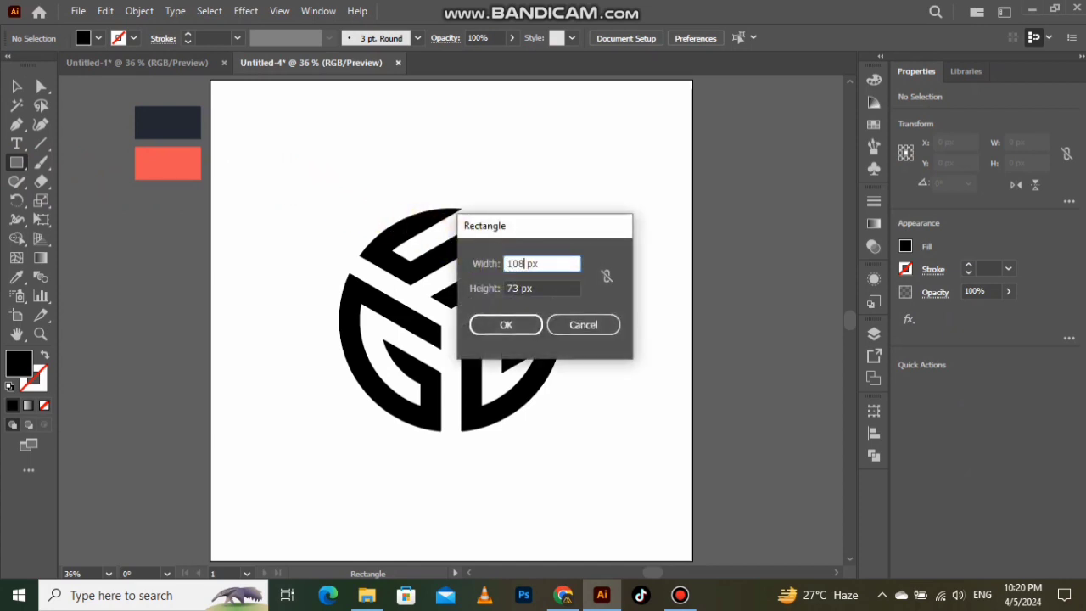
{"action": "double_click", "coordinate": [520, 287]}
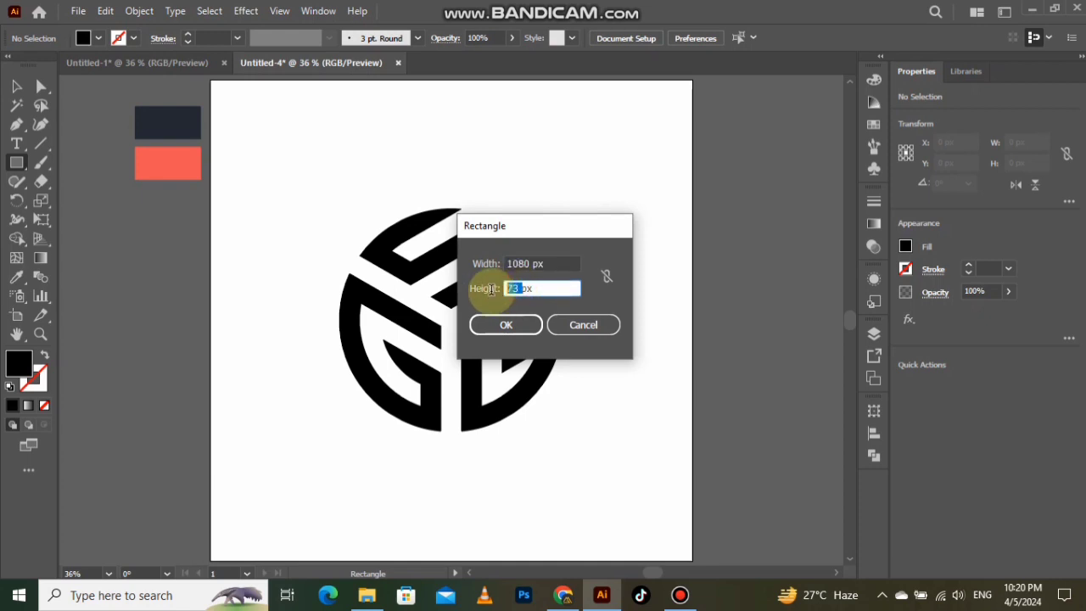
{"action": "type", "text": "1080"}
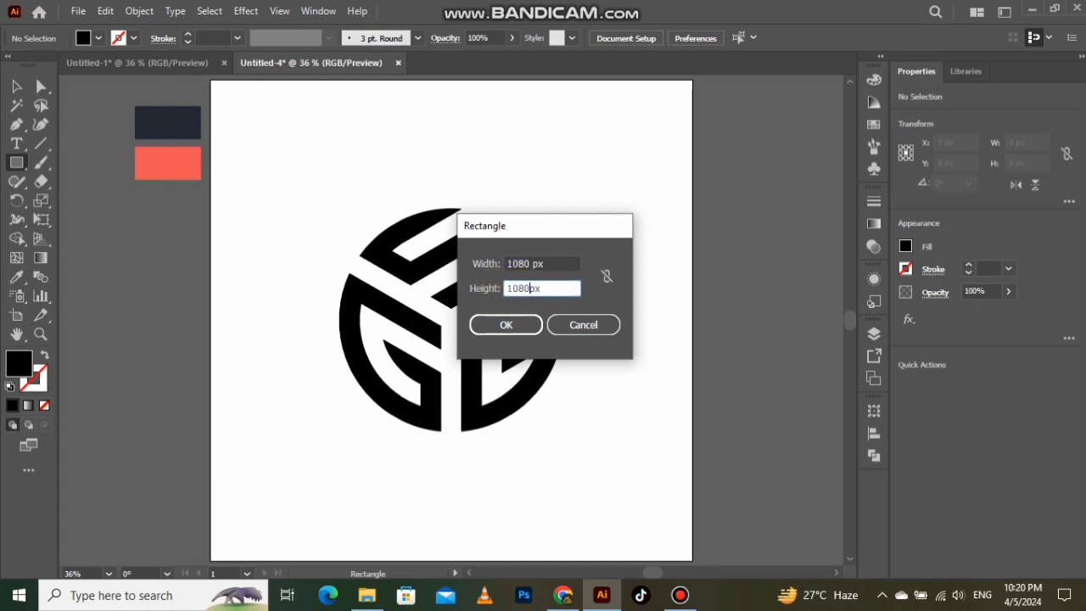
{"action": "left_click", "coordinate": [500, 323]}
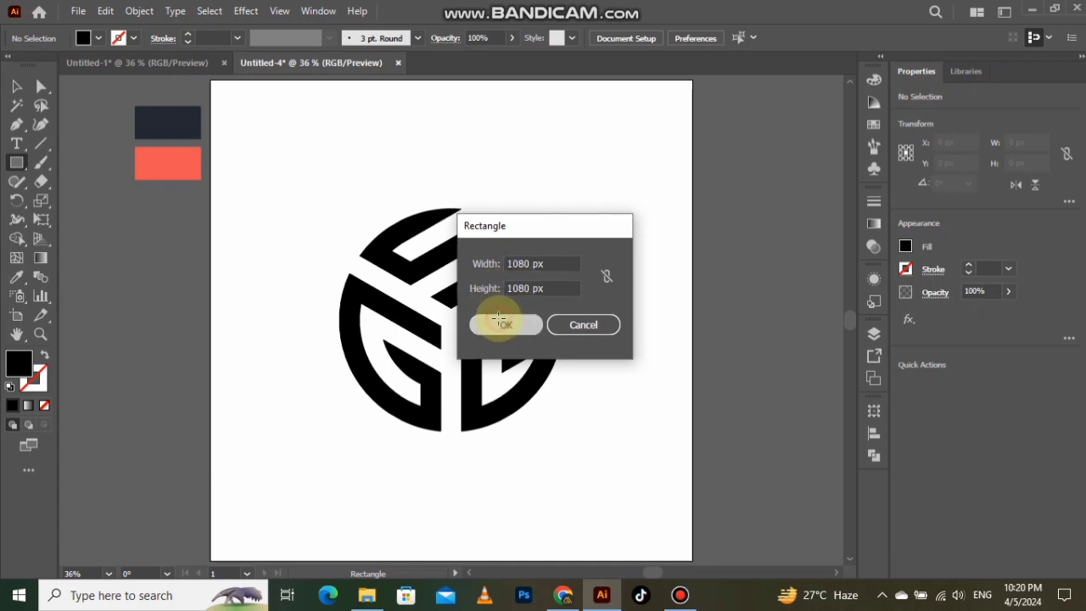
Centre the square on the artboard horizontally and vertically, and send it behind the logo.
{"action": "left_click", "coordinate": [17, 89]}
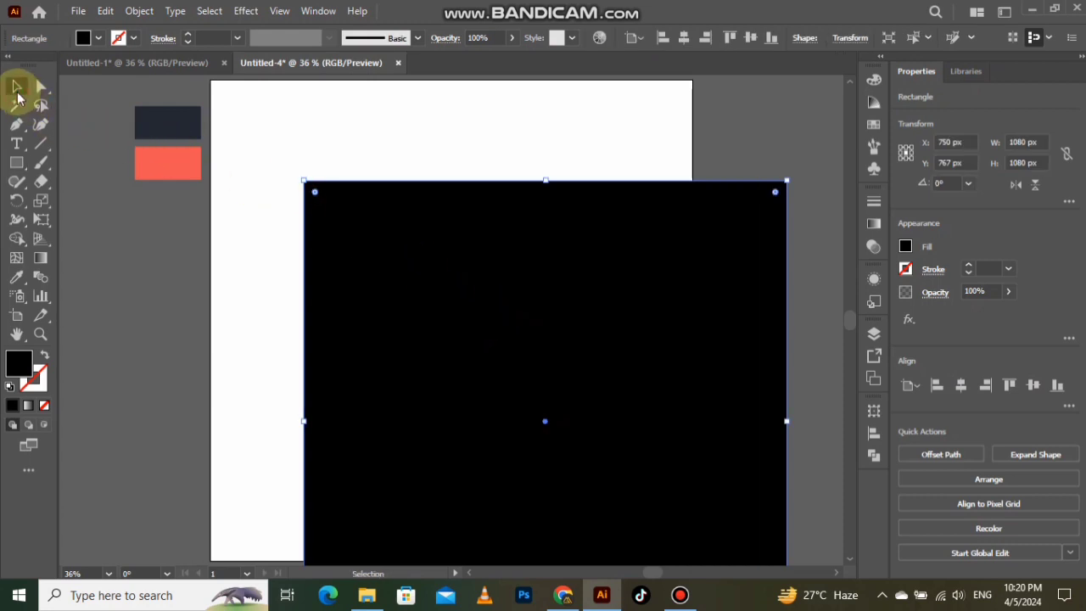
{"action": "left_click", "coordinate": [683, 38]}
{"action": "left_click", "coordinate": [751, 38]}
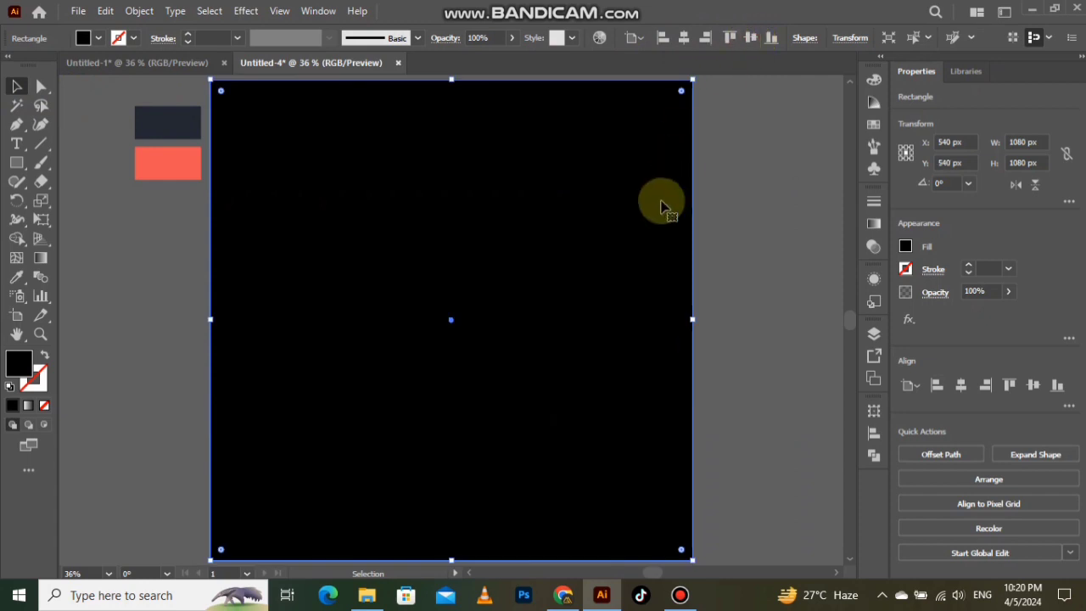
{"action": "right_click", "coordinate": [595, 299]}
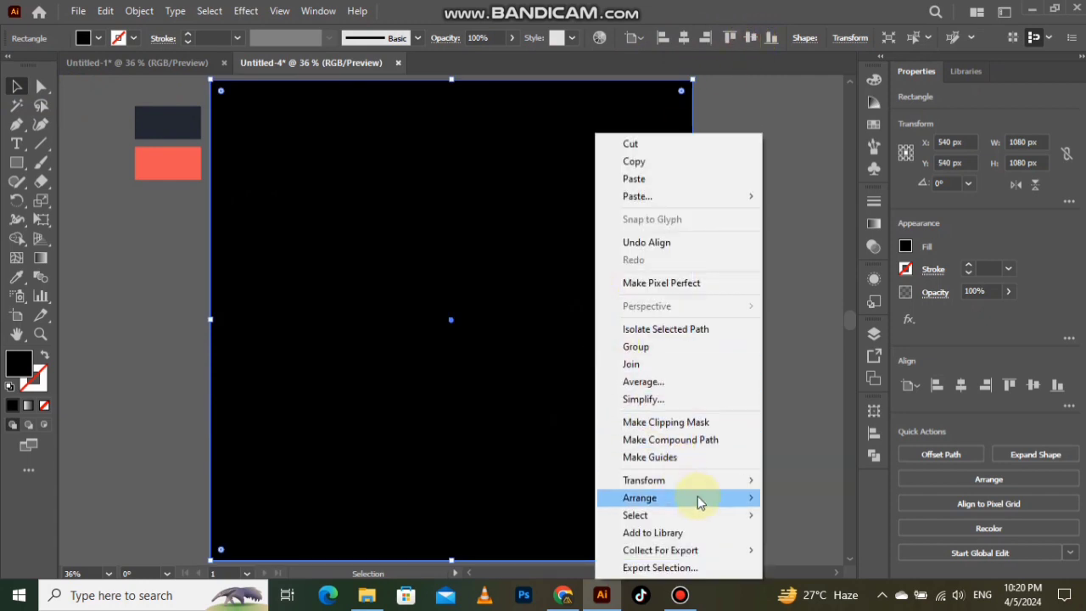
{"action": "mouse_move", "coordinate": [699, 504]}
{"action": "left_click", "coordinate": [792, 552]}
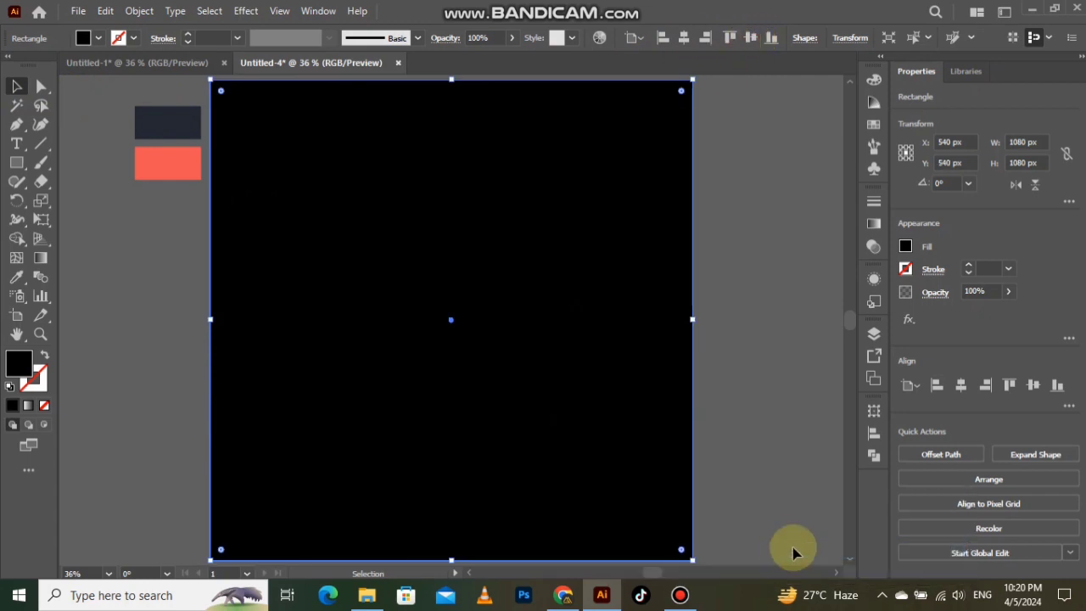
Fill the background square with the dark navy sampled from the swatch beside the artboard, and deselect it.
{"action": "left_click", "coordinate": [19, 277]}
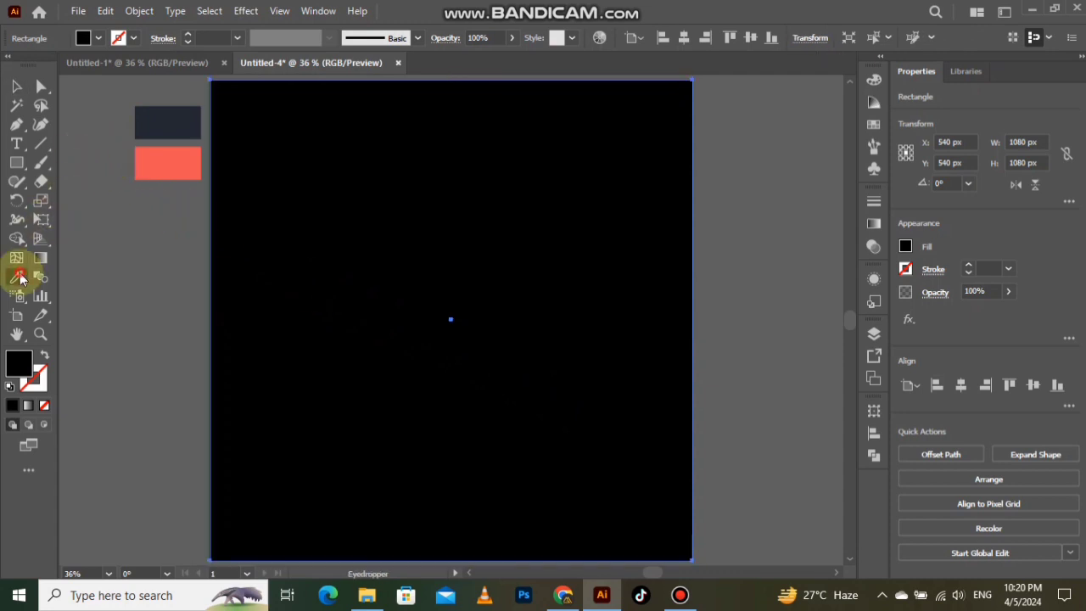
{"action": "left_click", "coordinate": [163, 125]}
{"action": "key", "text": "ctrl+shift+a"}
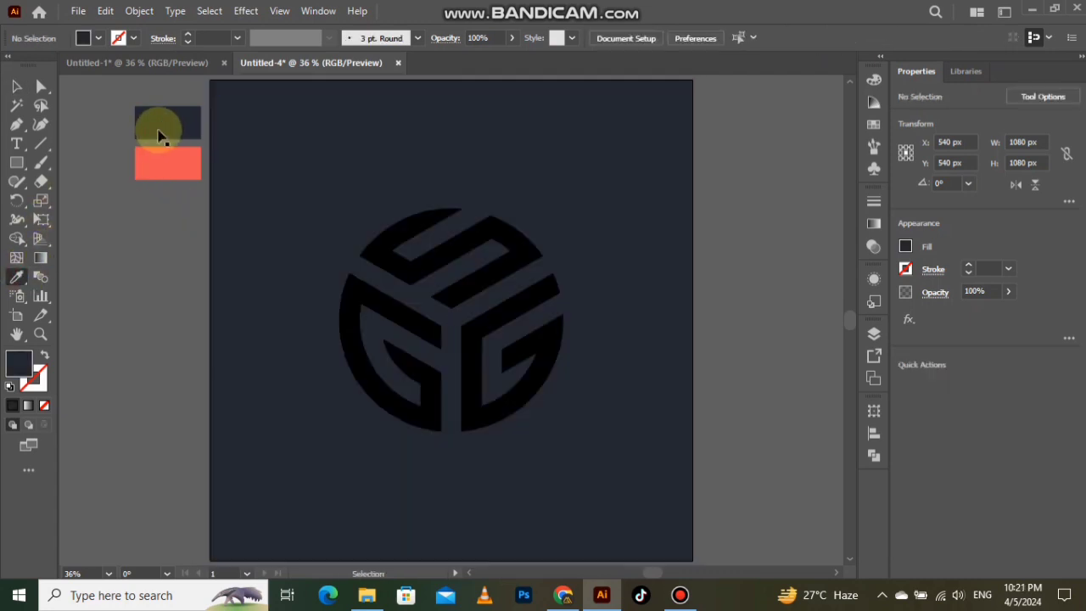
Recolor the logo group with the coral sampled from the swatch beside the artboard, and deselect it.
{"action": "left_click", "coordinate": [17, 87]}
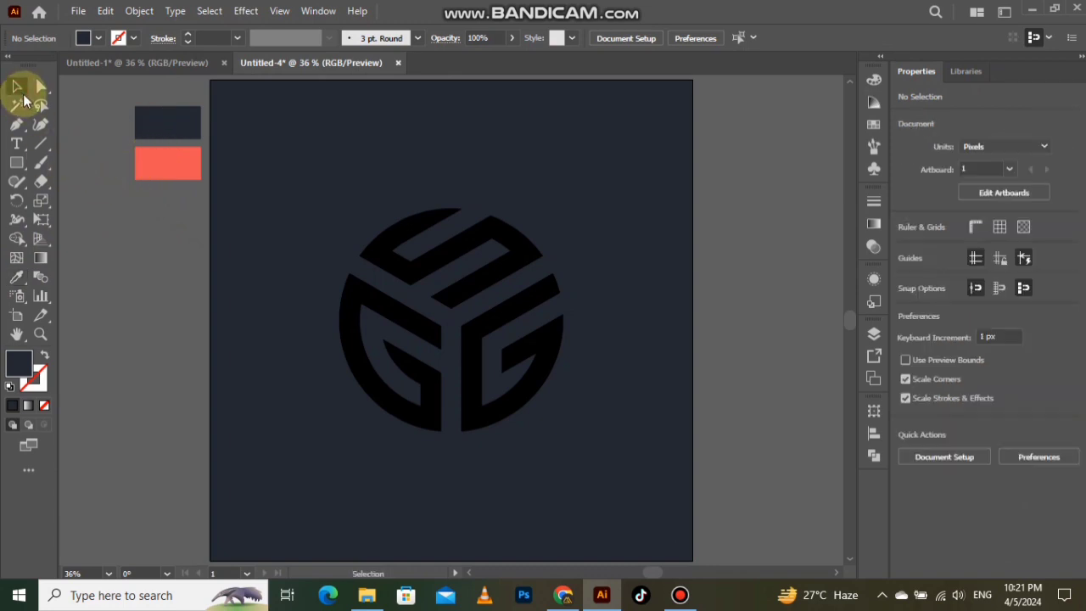
{"action": "left_click", "coordinate": [419, 334]}
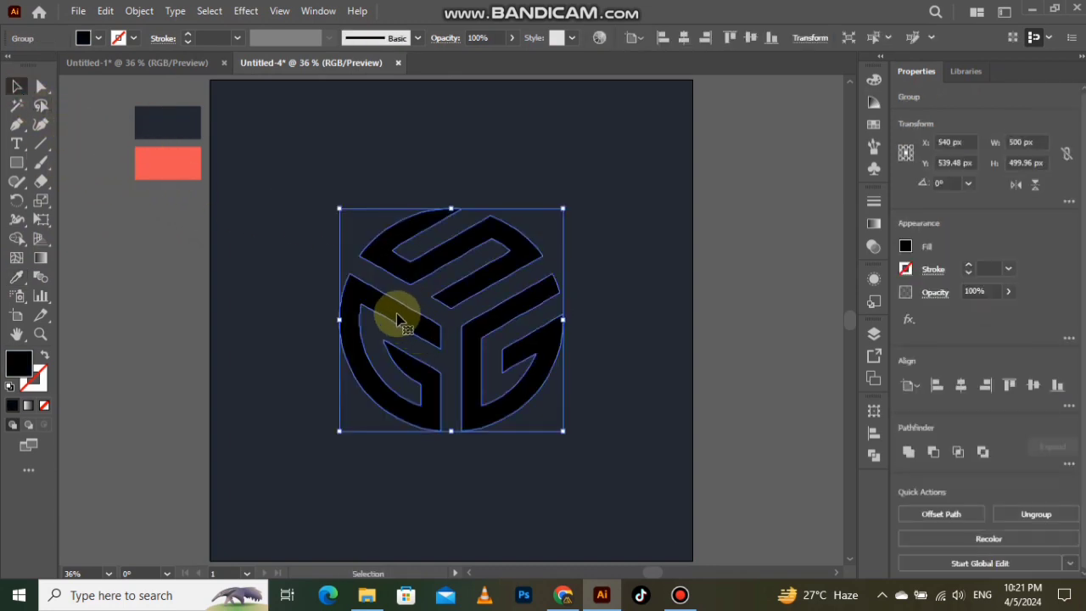
{"action": "left_click", "coordinate": [17, 277]}
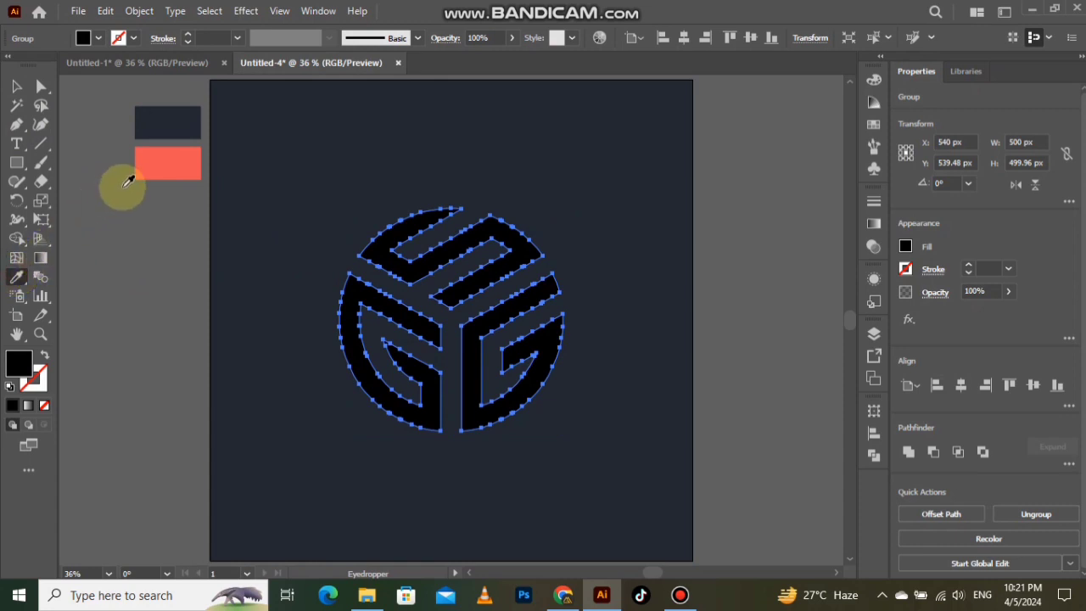
{"action": "left_click", "coordinate": [153, 160]}
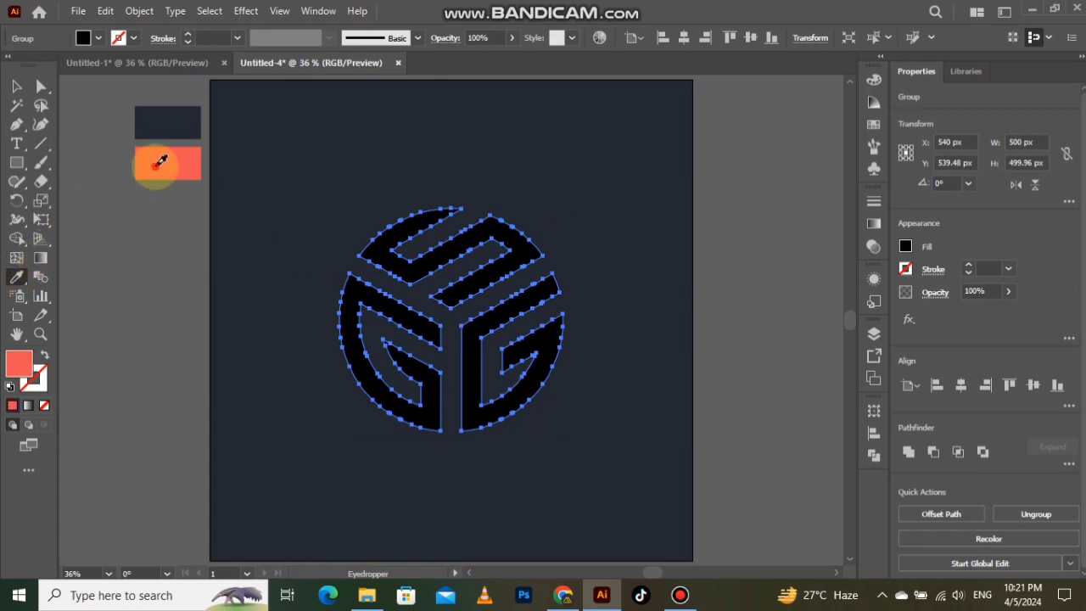
{"action": "left_click", "coordinate": [17, 88]}
{"action": "left_click", "coordinate": [130, 226]}
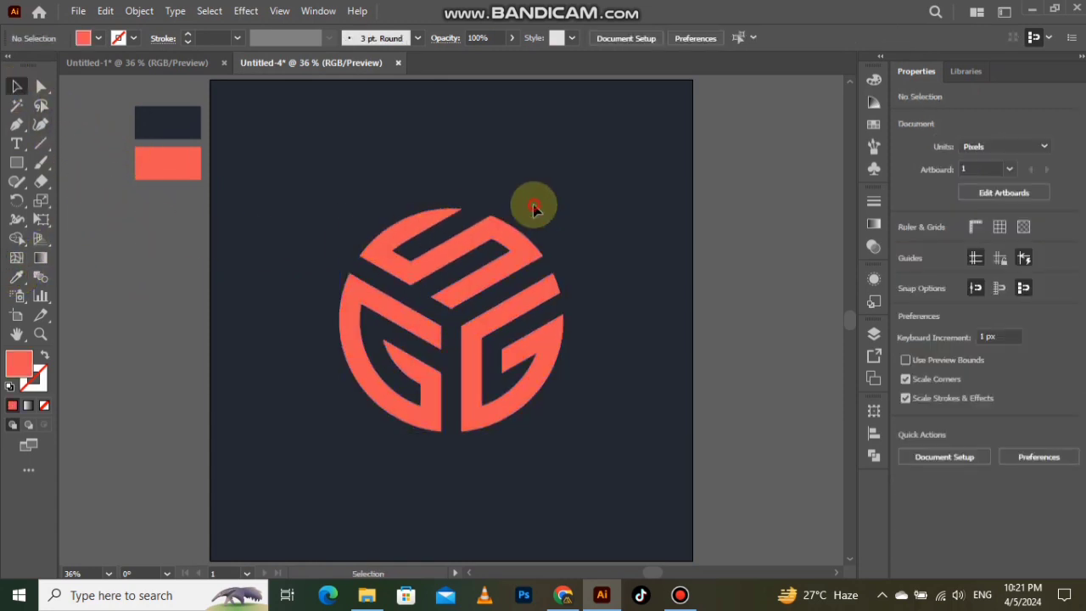
Move the logo straight up into the upper half of the artboard, leaving room for text below.
{"action": "left_click", "coordinate": [497, 266]}
{"action": "left_click_drag", "start_coordinate": [497, 267], "coordinate": [485, 183]}
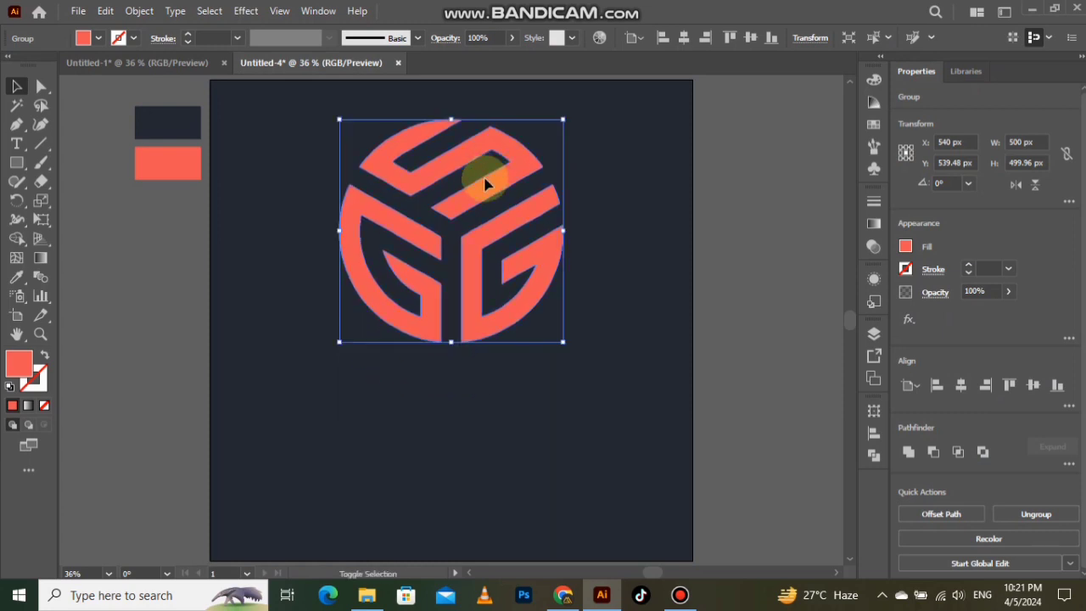
{"action": "left_click", "coordinate": [292, 291]}
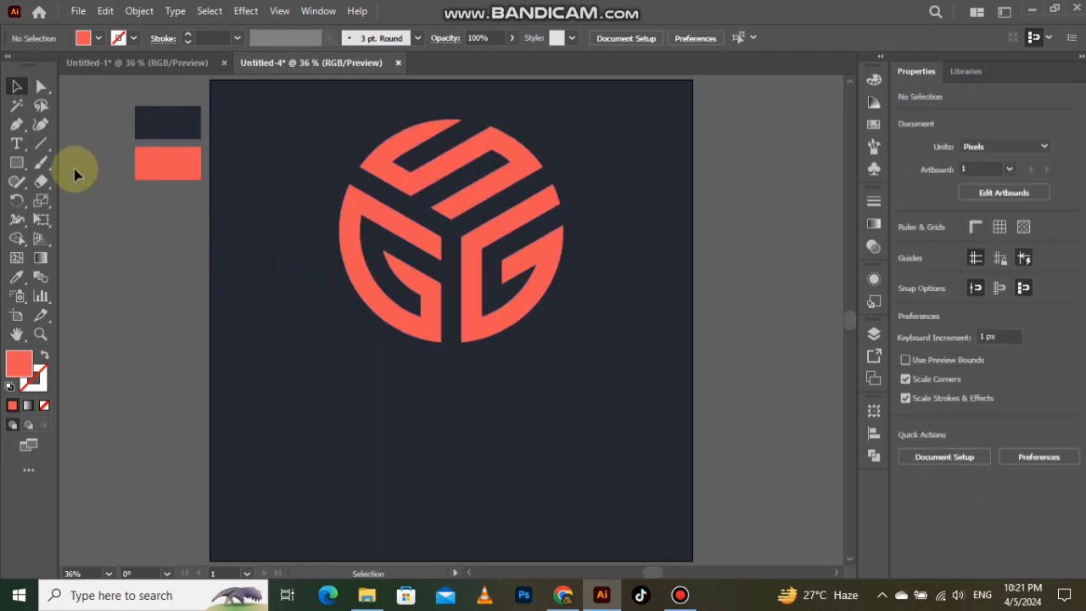
Add the text "G + S + G" at 72 pt below the logo.
{"action": "left_click", "coordinate": [17, 145]}
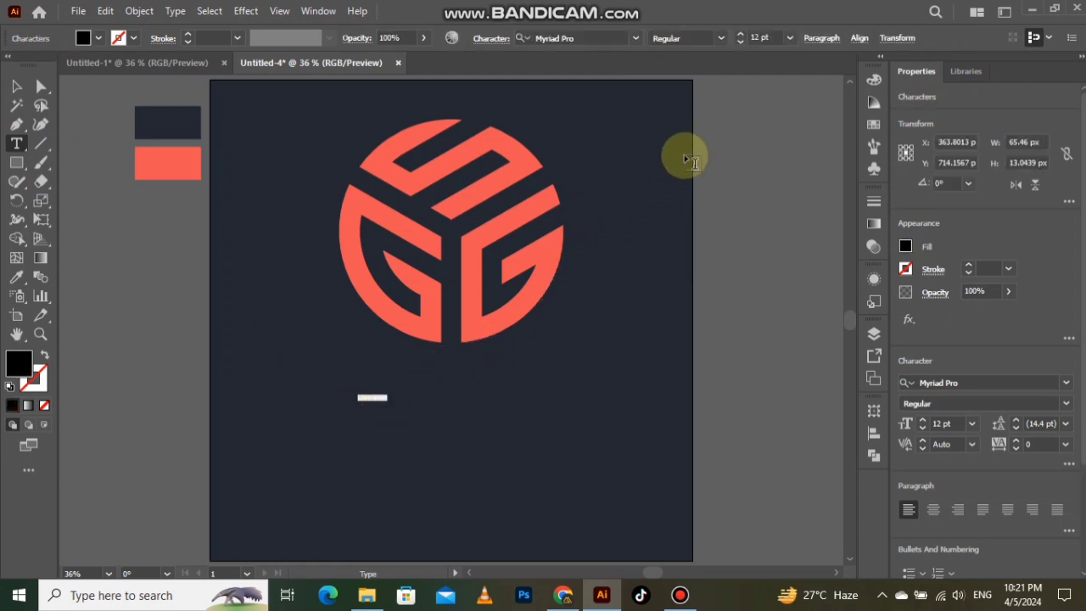
{"action": "left_click", "coordinate": [785, 40]}
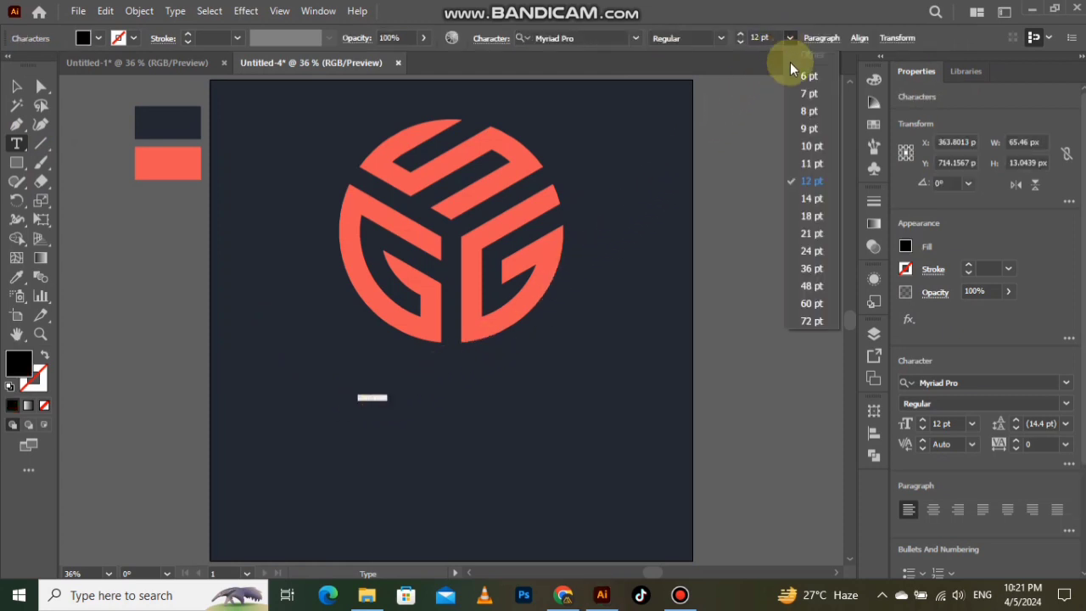
{"action": "left_click", "coordinate": [814, 320]}
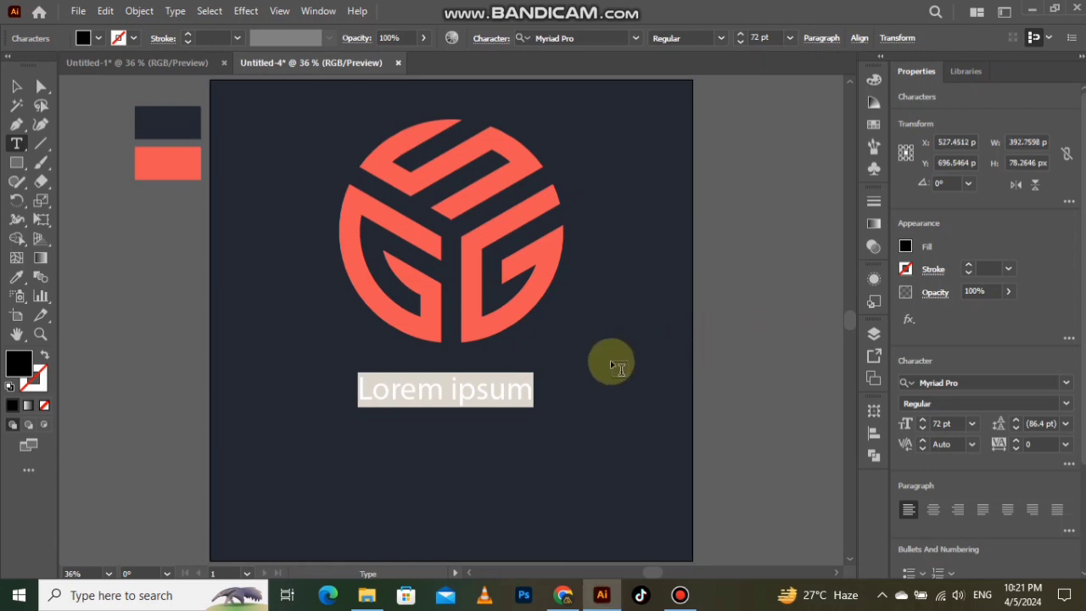
{"action": "key", "text": "BackSpace"}
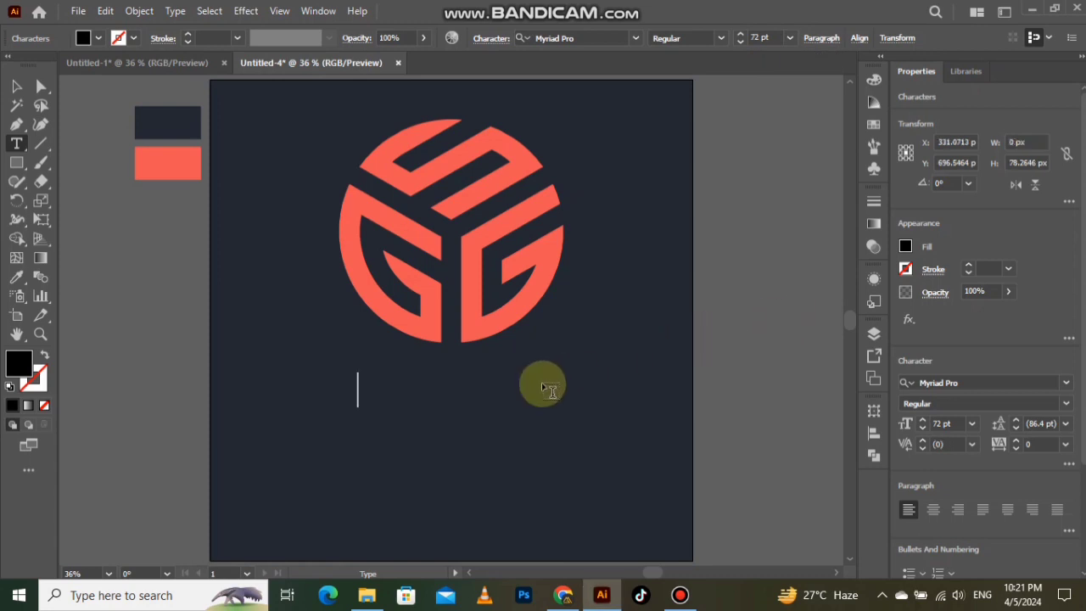
{"action": "type", "text": "G "}
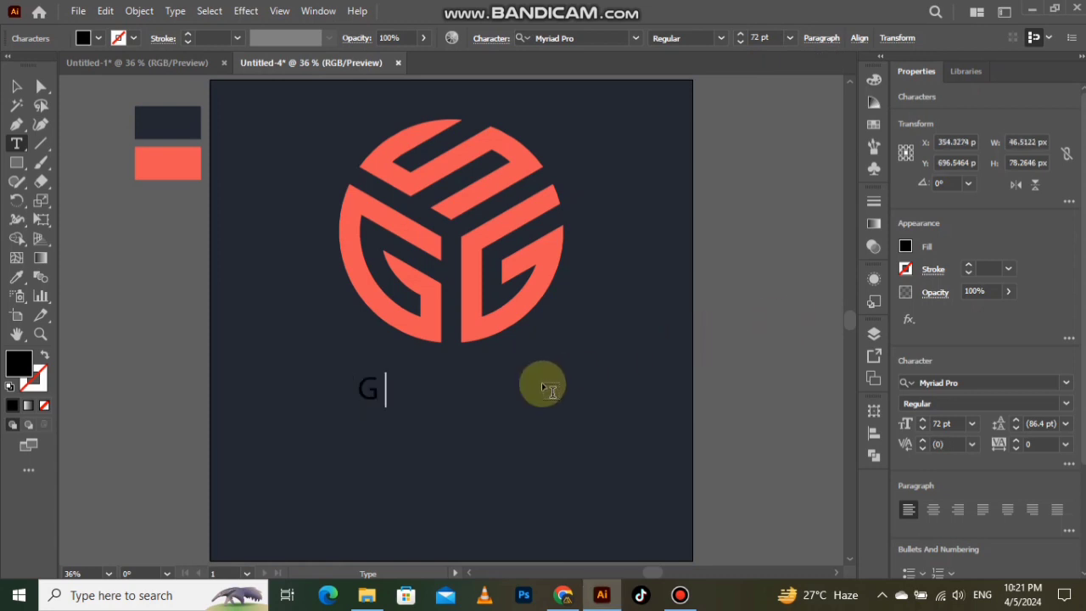
{"action": "type", "text": "+ S + G"}
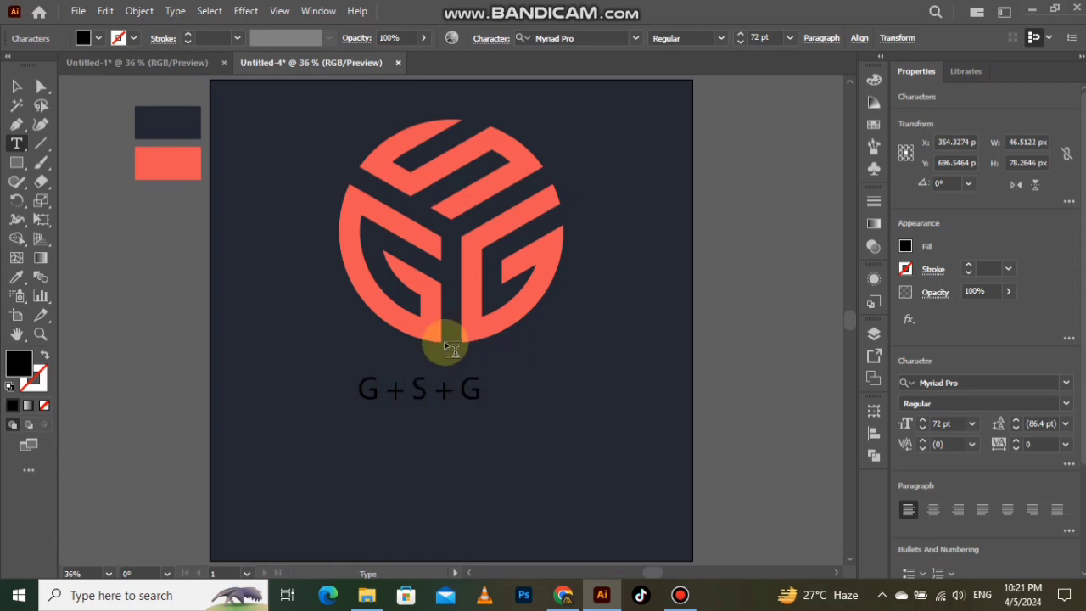
Set the text's font to Akira Expanded Super Bold and centre it horizontally on the artboard.
{"action": "left_click", "coordinate": [18, 88]}
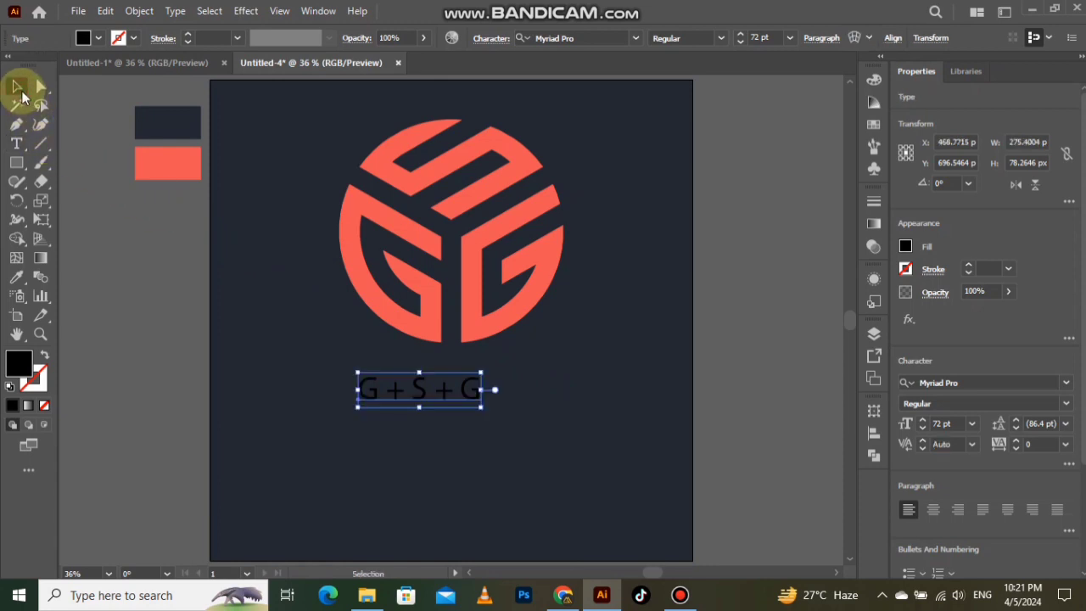
{"action": "left_click", "coordinate": [633, 39]}
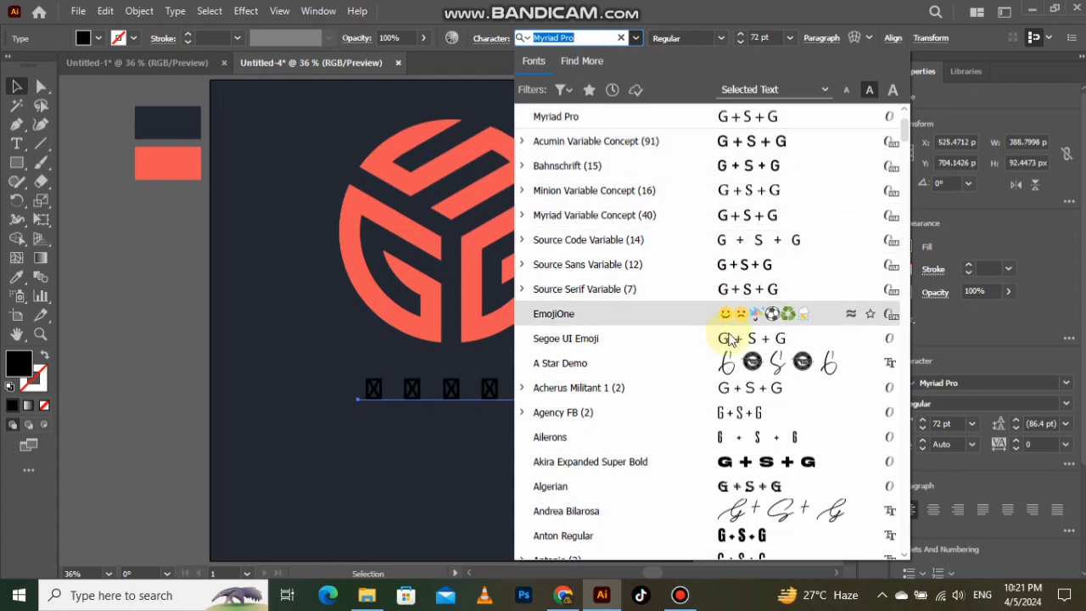
{"action": "left_click", "coordinate": [766, 463]}
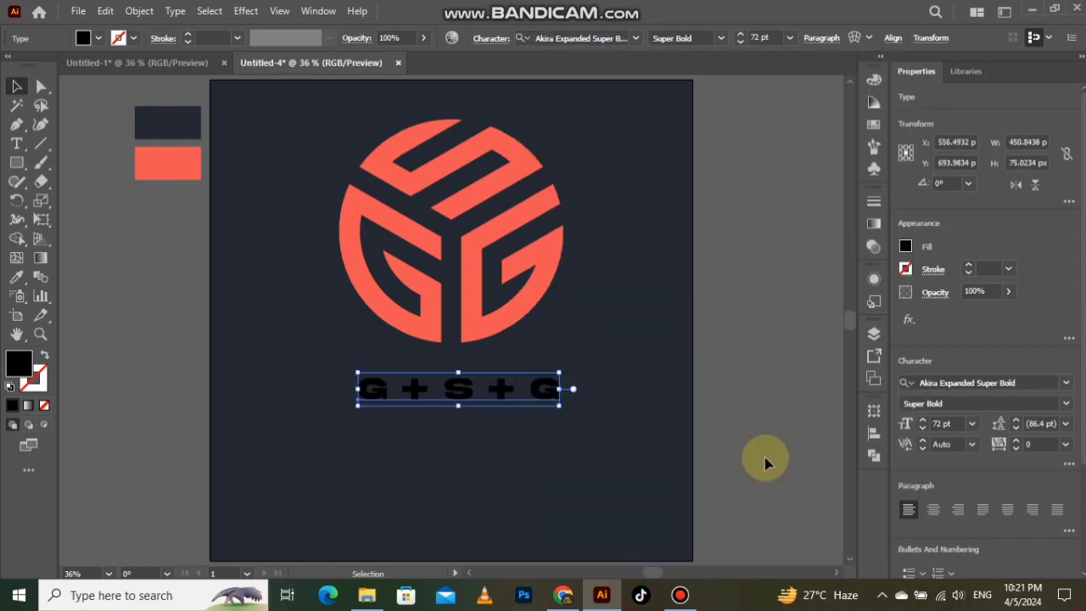
{"action": "scroll", "coordinate": [957, 504], "scroll_direction": "down", "scroll_amount": 3}
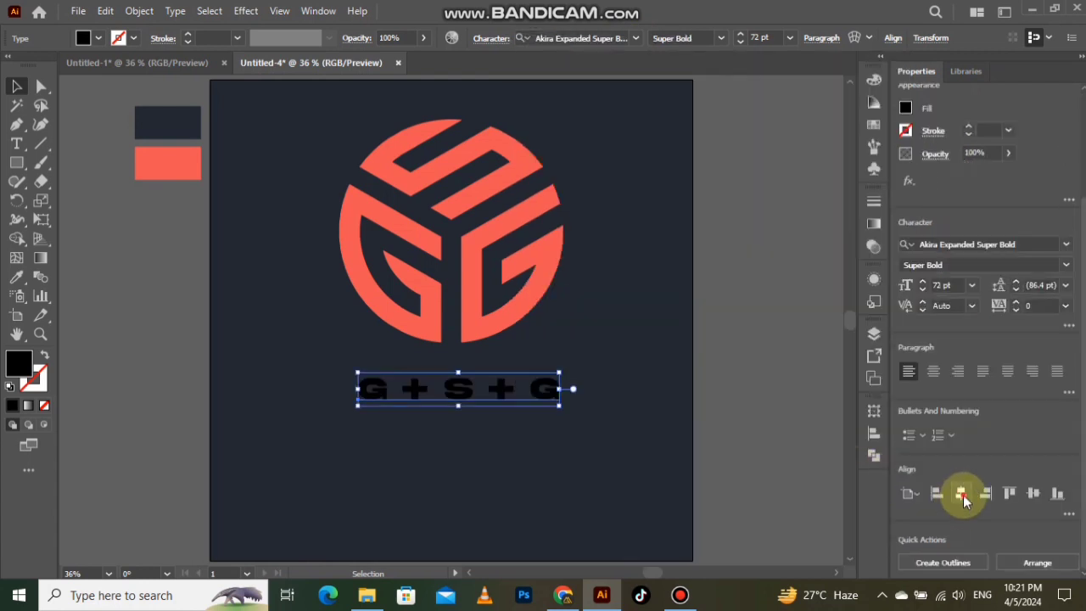
{"action": "left_click", "coordinate": [961, 493]}
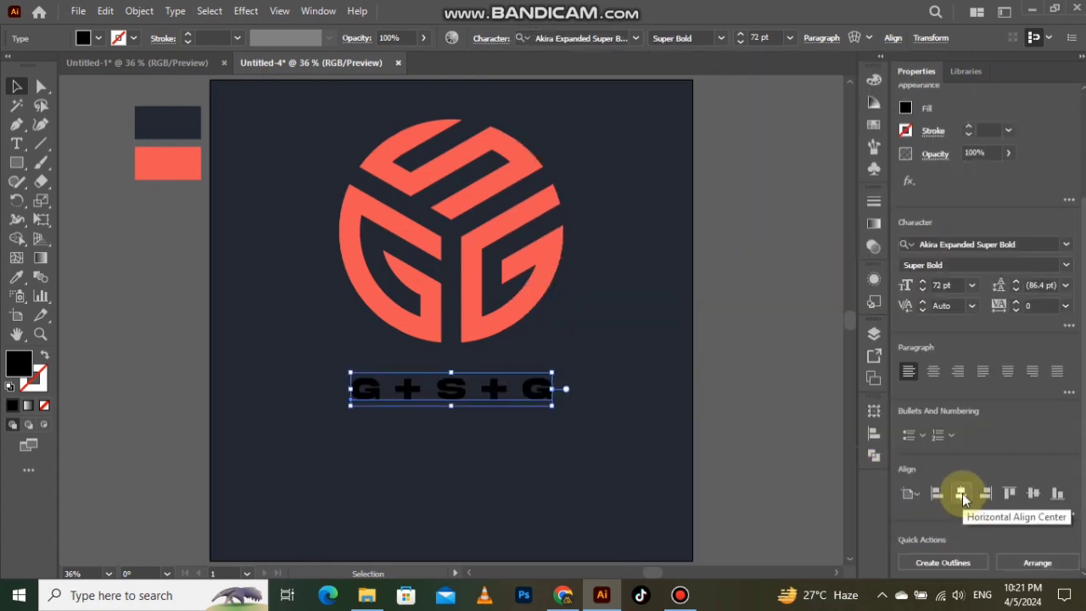
Convert the "G + S + G" text to outlines and recolor it with the coral swatch beside the artboard.
{"action": "right_click", "coordinate": [480, 393]}
{"action": "left_click", "coordinate": [533, 335]}
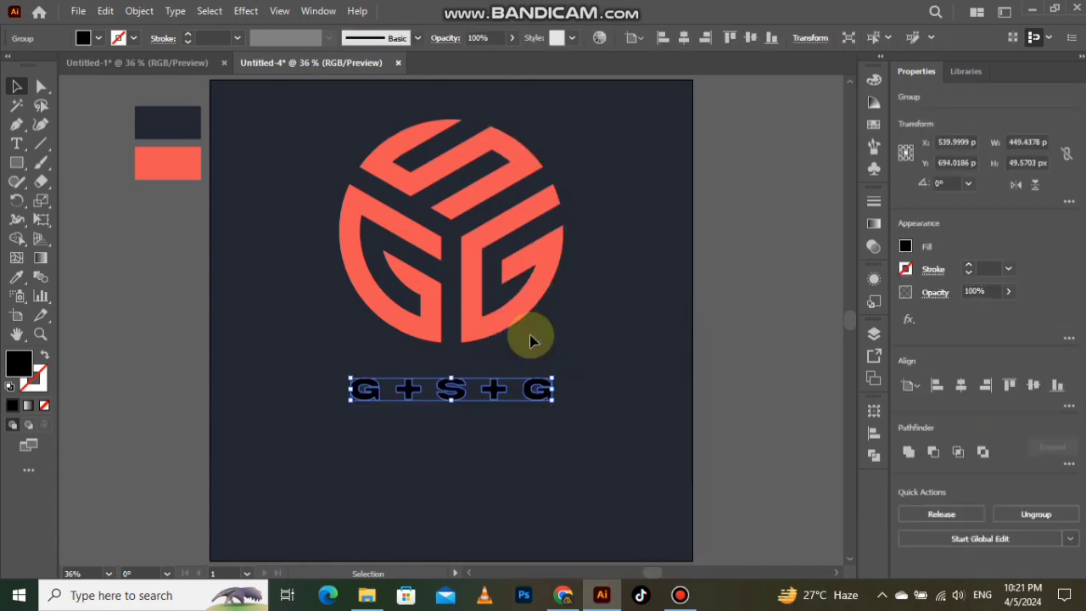
{"action": "left_click", "coordinate": [17, 278]}
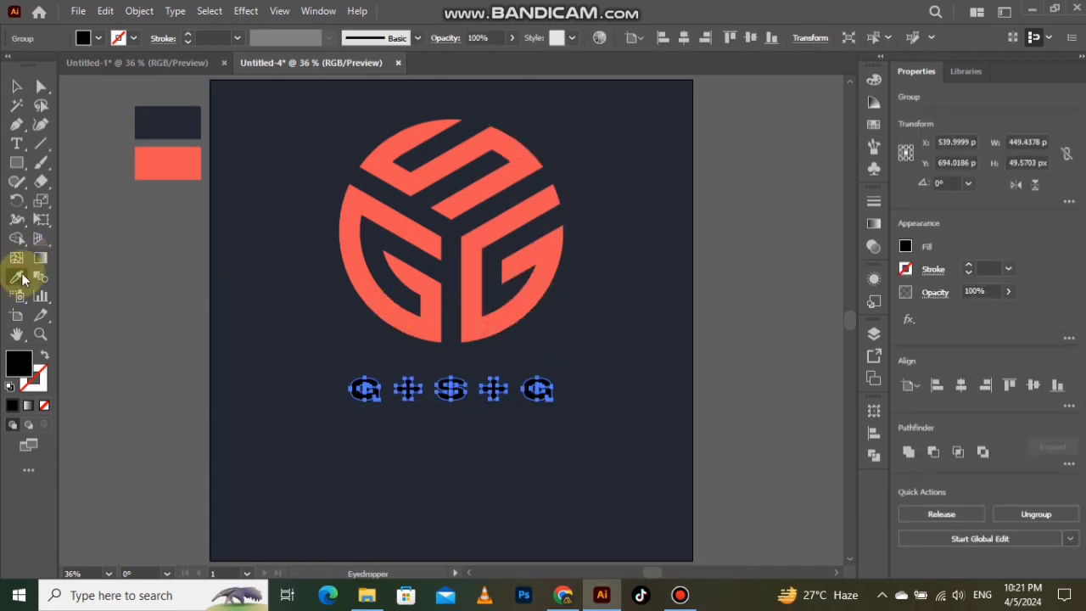
{"action": "left_click", "coordinate": [160, 166]}
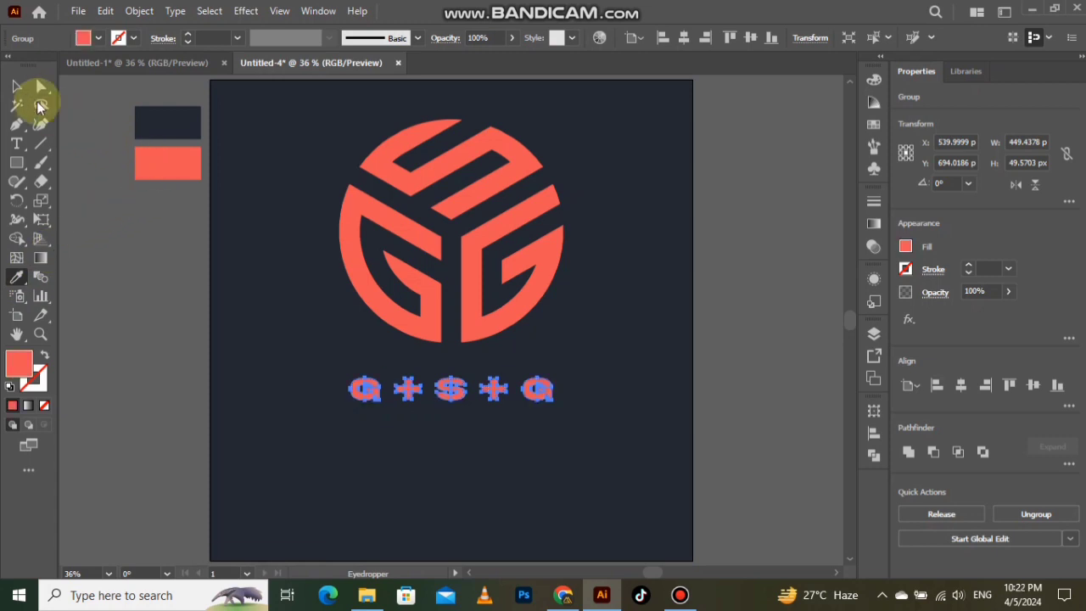
{"action": "left_click", "coordinate": [17, 86]}
{"action": "left_click", "coordinate": [264, 212]}
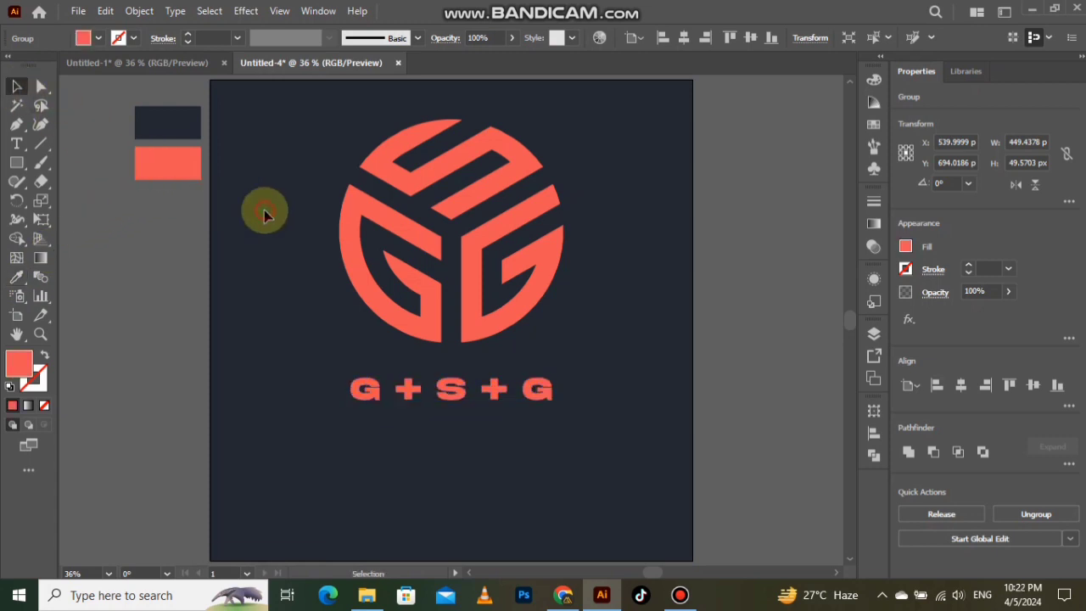
Group the circular logo and the outlined caption together, and deselect the group.
{"action": "left_click_drag", "start_coordinate": [319, 144], "coordinate": [518, 423]}
{"action": "right_click", "coordinate": [473, 280]}
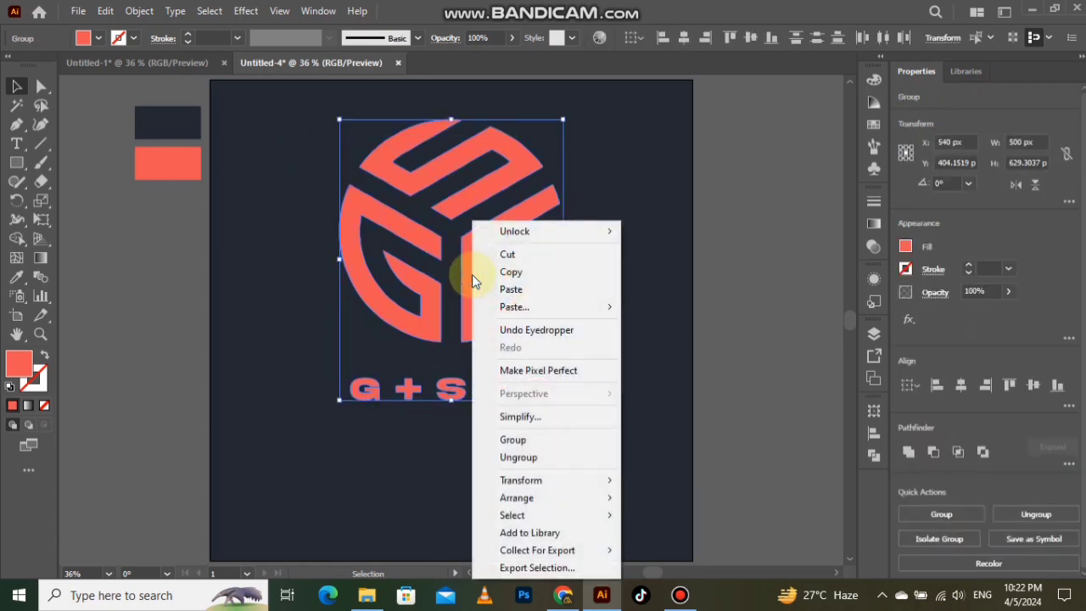
{"action": "left_click", "coordinate": [528, 436]}
{"action": "left_click", "coordinate": [315, 237]}
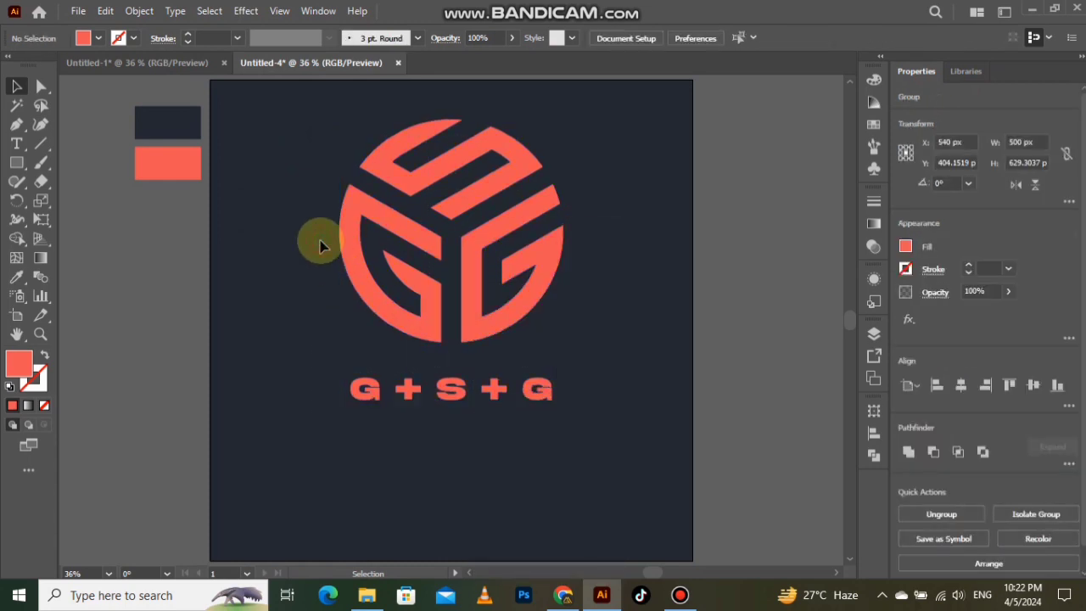
Delete the navy and coral swatches beside the artboard and centre the logo-and-caption group vertically on the artboard.
{"action": "left_click_drag", "start_coordinate": [154, 102], "coordinate": [170, 188]}
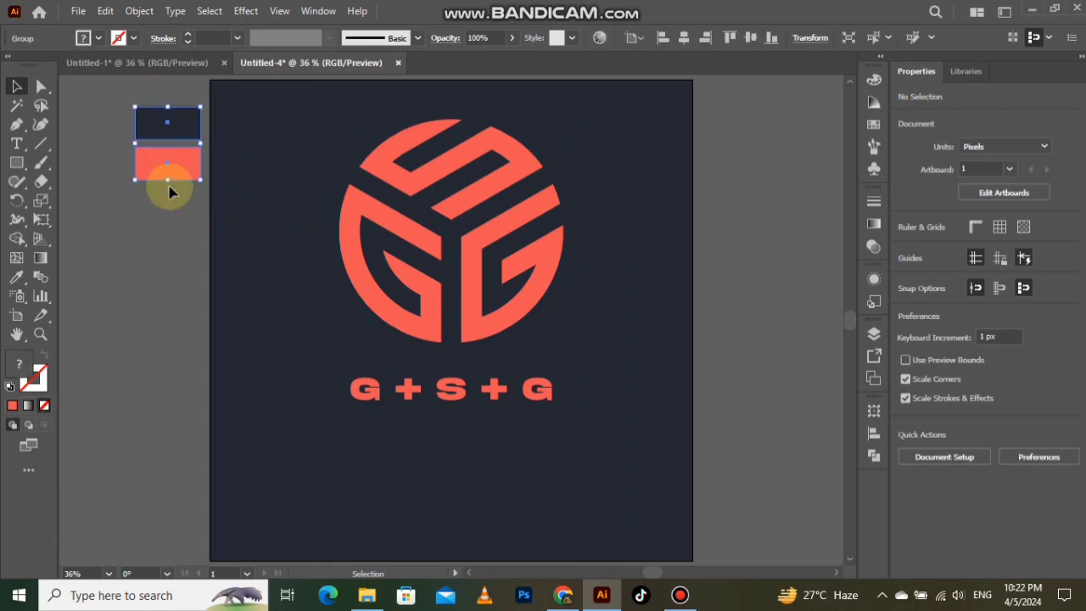
{"action": "key", "text": "Delete"}
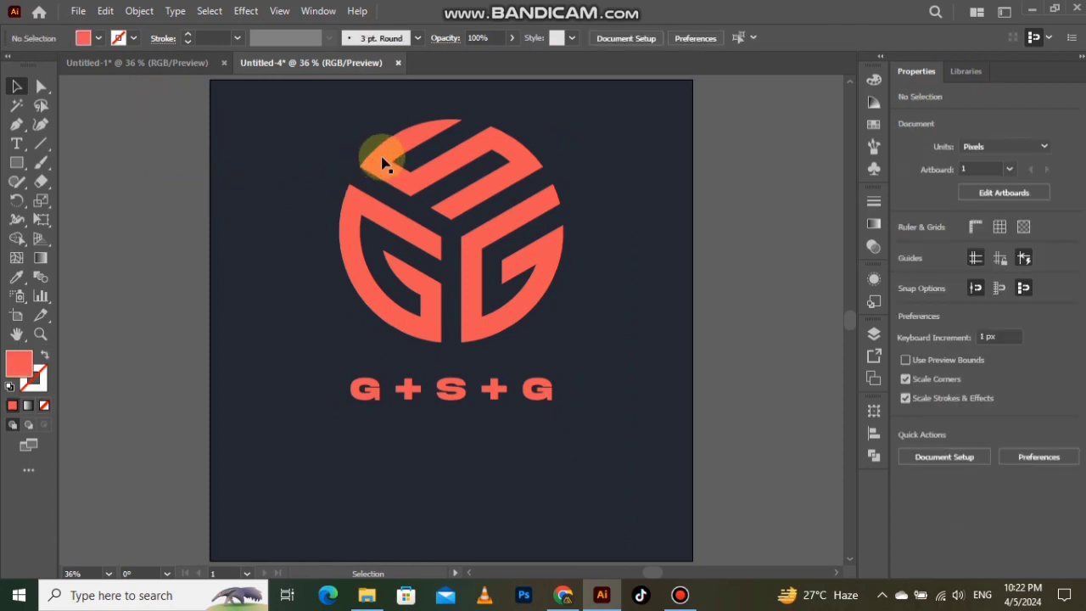
{"action": "left_click", "coordinate": [382, 163]}
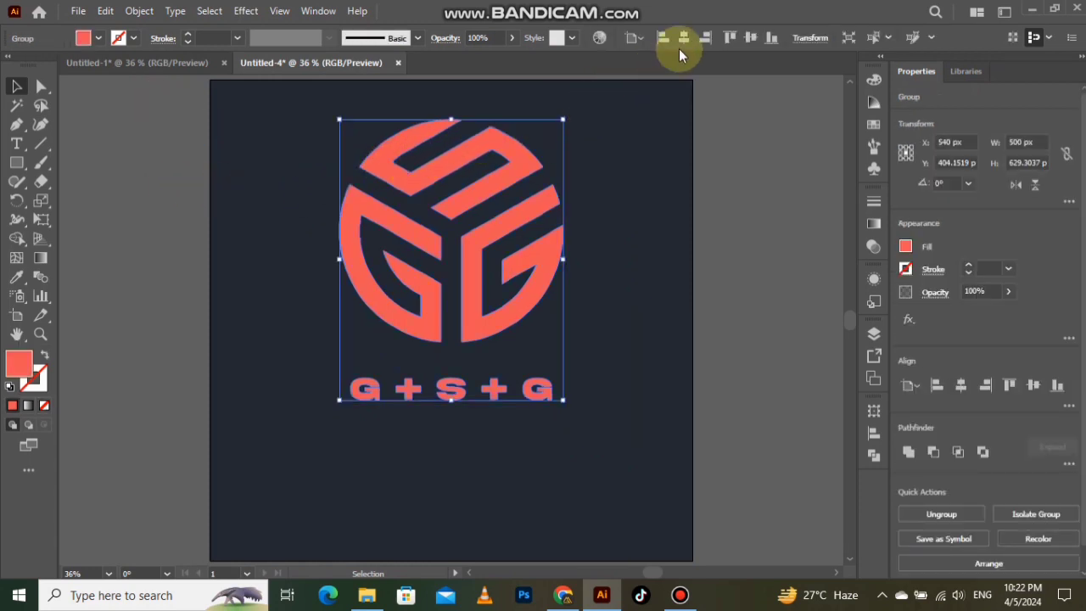
{"action": "left_click", "coordinate": [745, 35]}
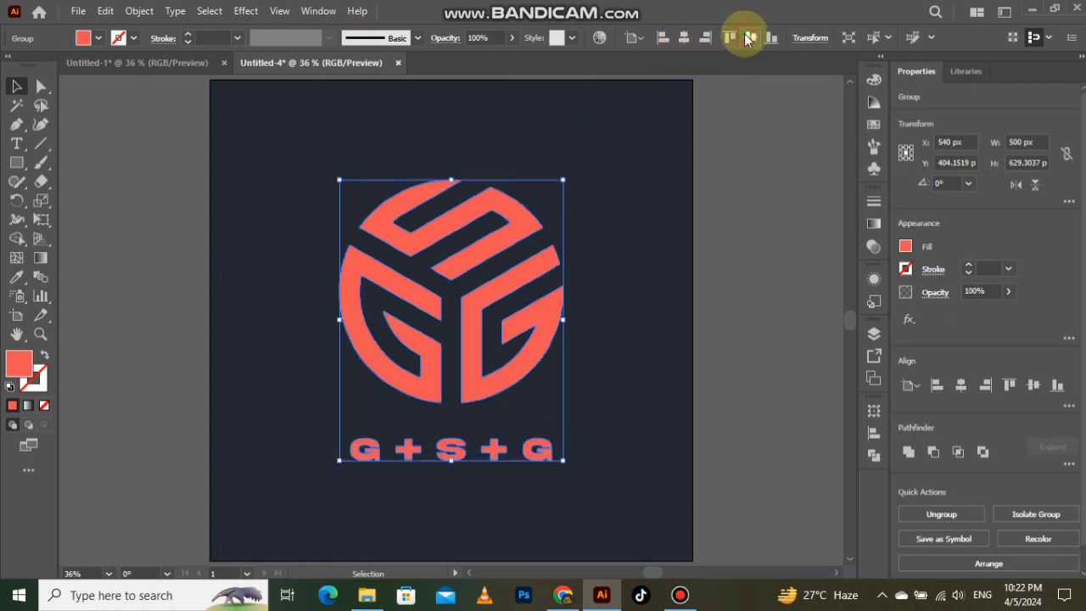
Apply a Drop Shadow to the logo-and-caption group with Multiply mode, 75% opacity, 7 px X and Y offsets and 5 px blur.
{"action": "left_click", "coordinate": [249, 12]}
{"action": "mouse_move", "coordinate": [366, 193]}
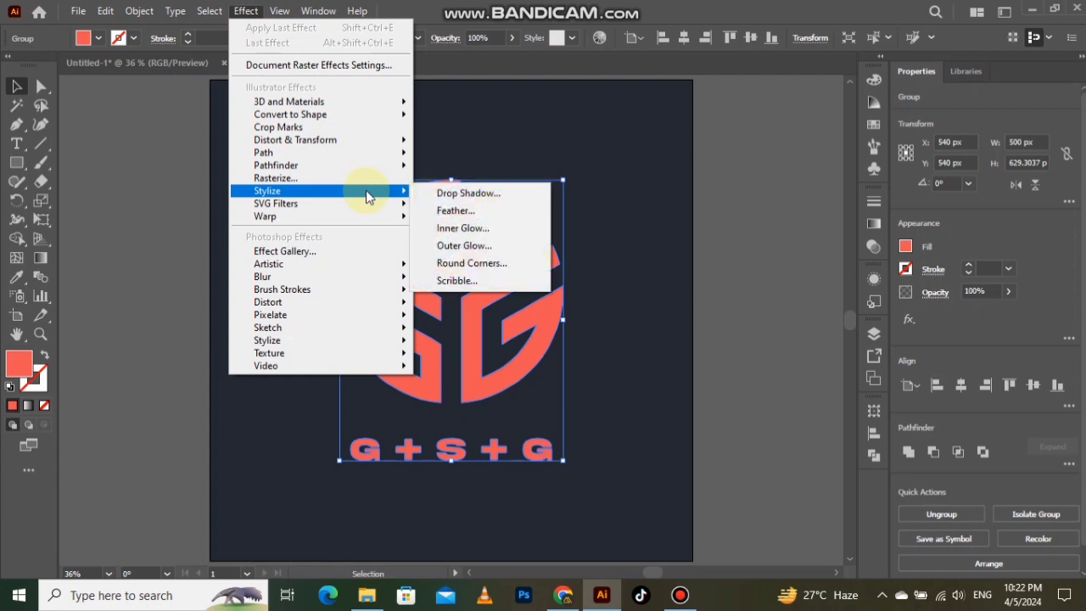
{"action": "left_click", "coordinate": [442, 193]}
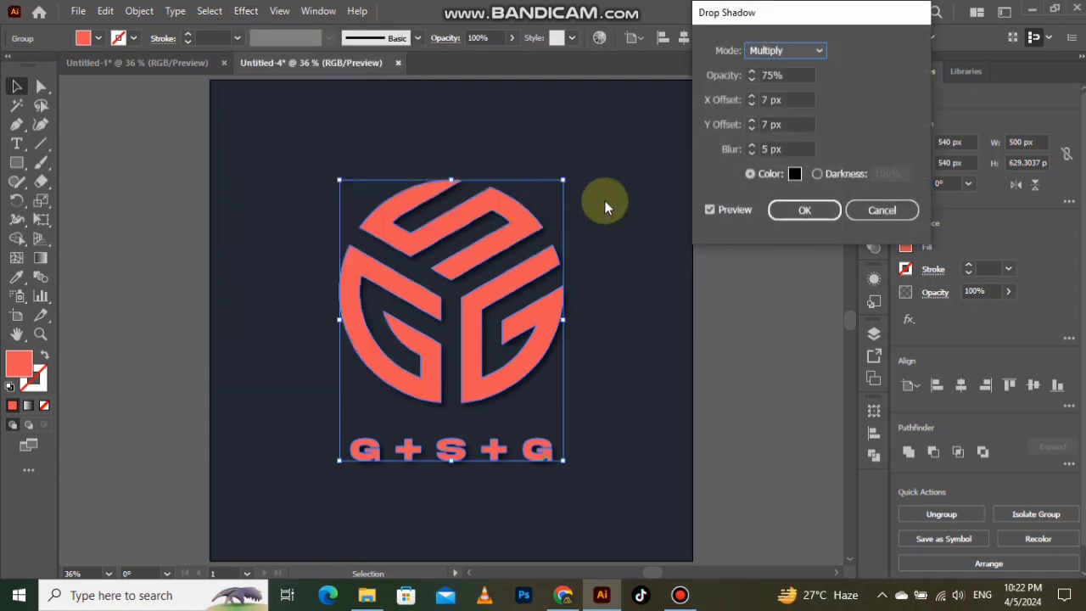
{"action": "left_click", "coordinate": [791, 209]}
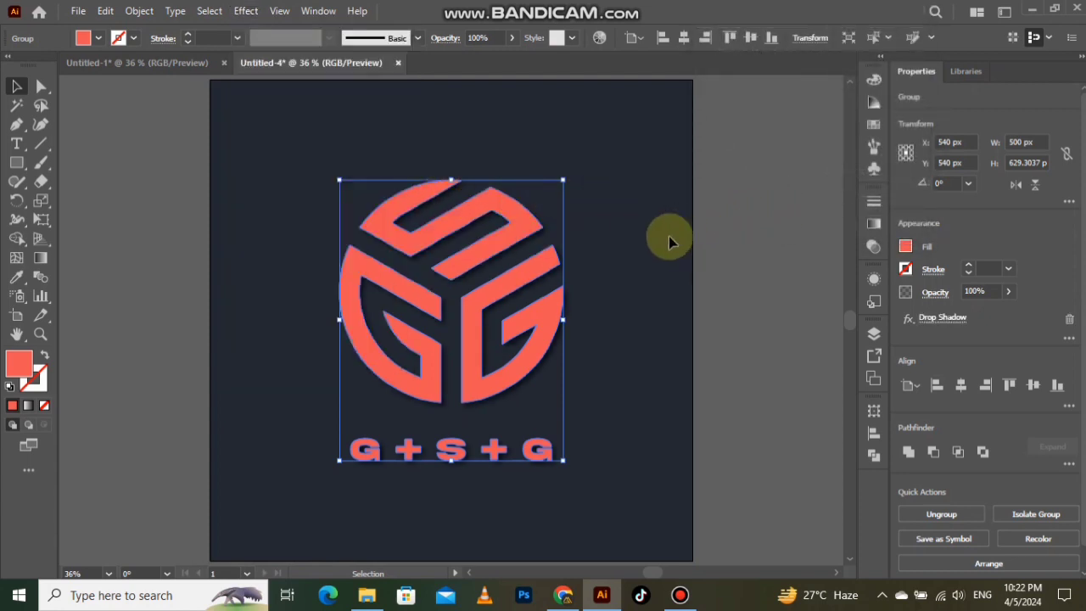
{"action": "left_click", "coordinate": [630, 248]}
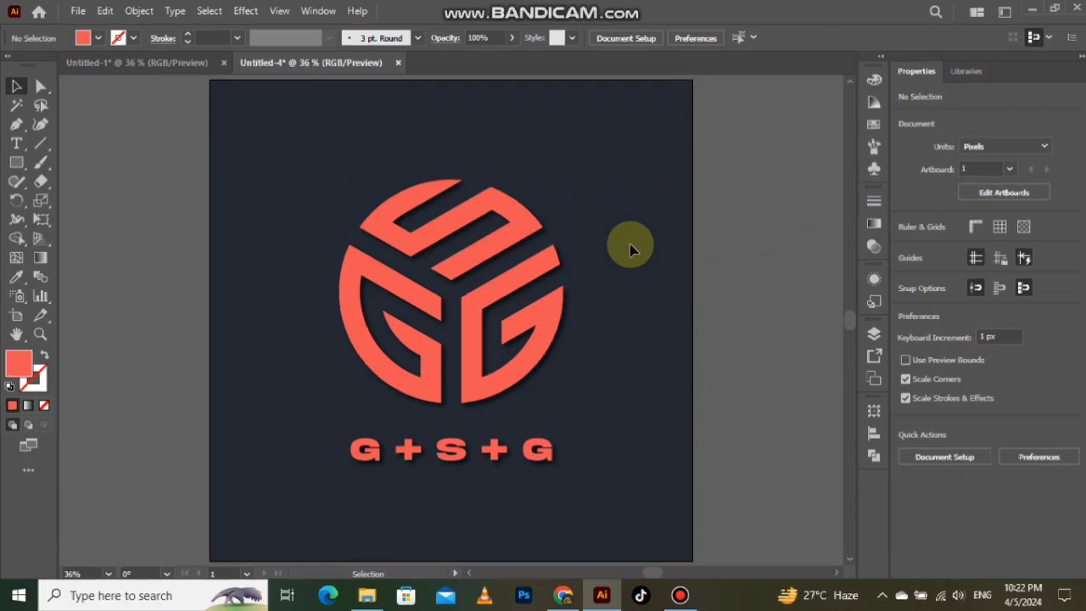